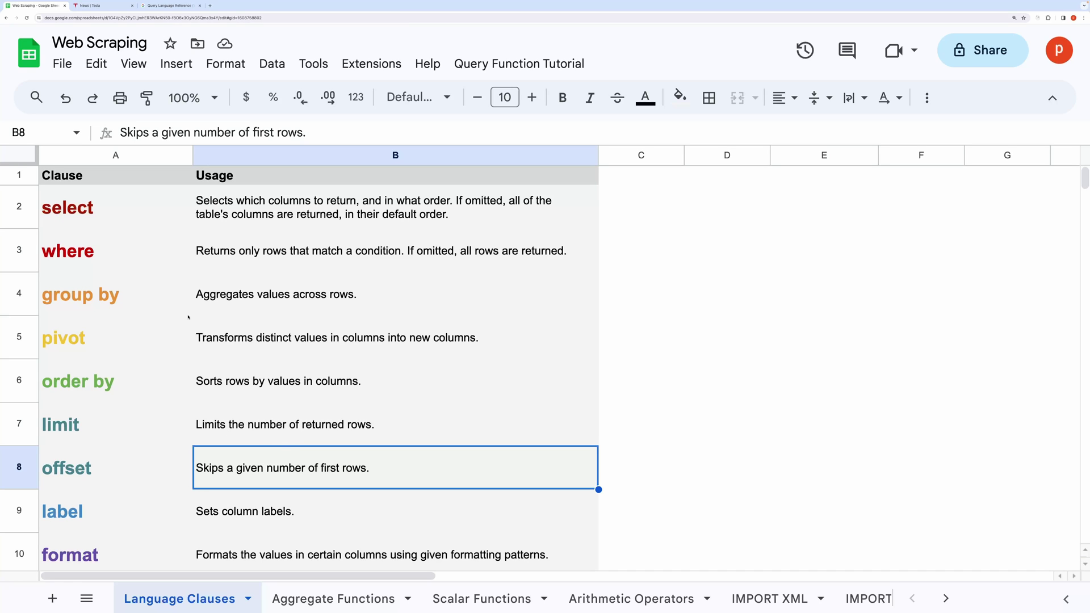
Select A1 on the Language Clauses sheet and edit its IMPORTHTML formula with argument help shown.
click(62, 177)
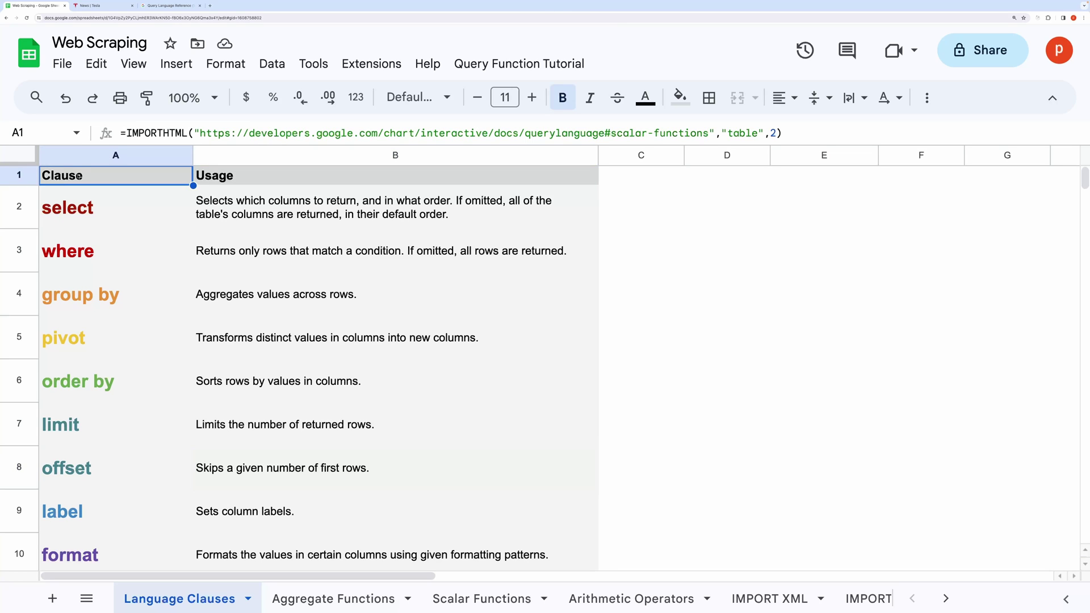
click(163, 133)
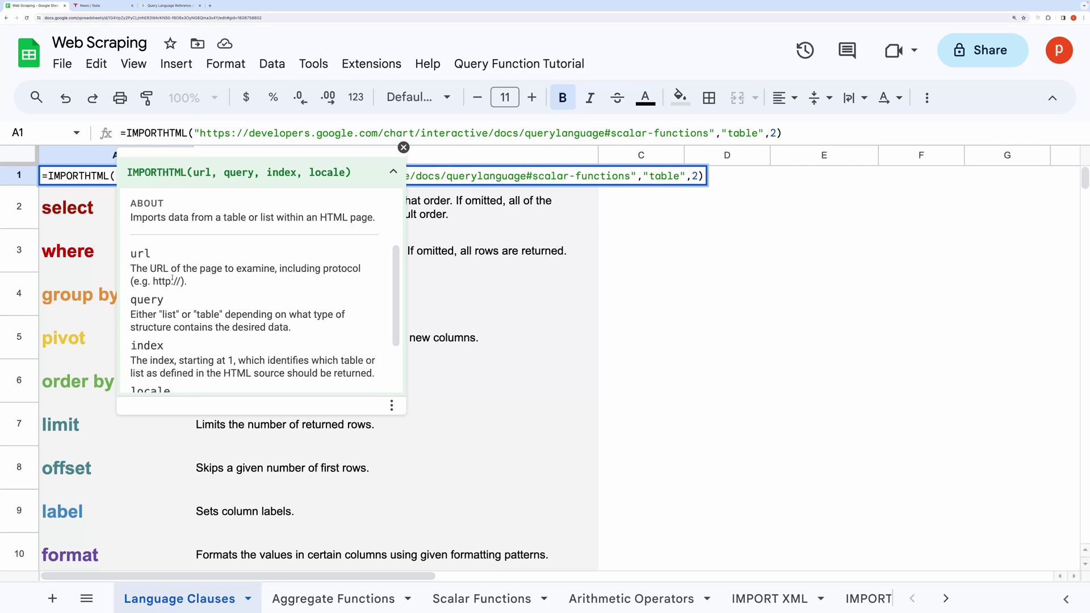
Review the Data Manipulation Functions and Language Clauses sections of the Query Language Reference, then return to Sheets.
click(170, 6)
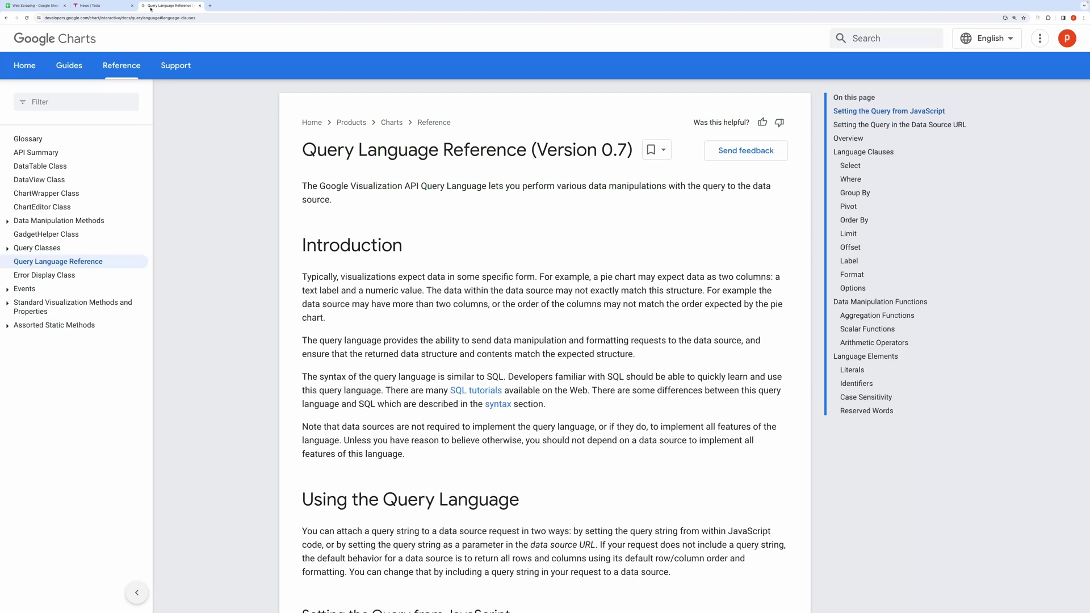
scroll(623, 192, down, 20)
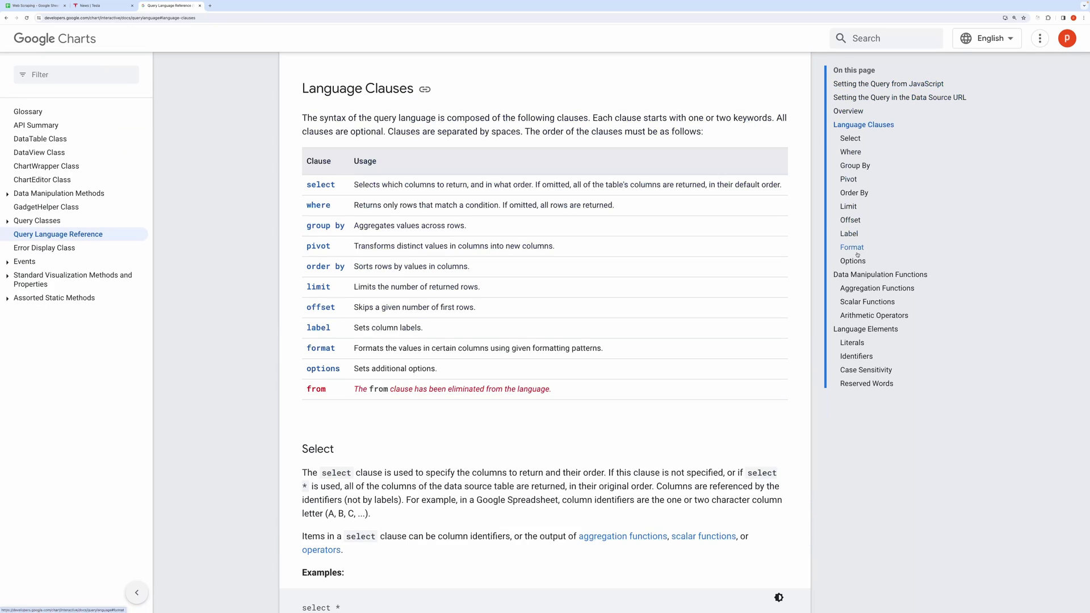
click(852, 274)
scroll(698, 320, down, 8)
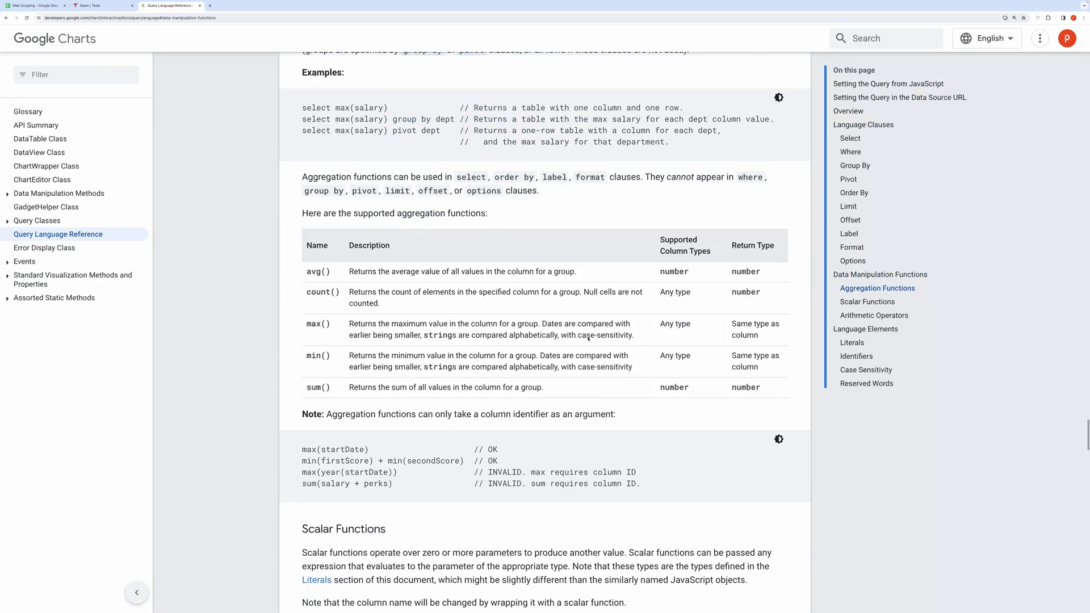
click(852, 124)
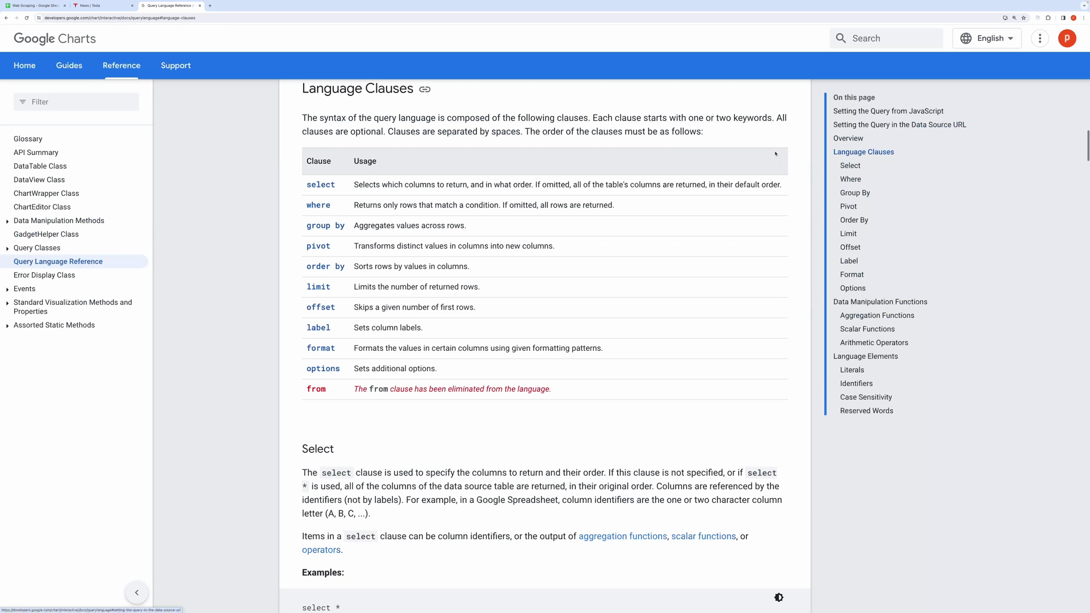
click(36, 5)
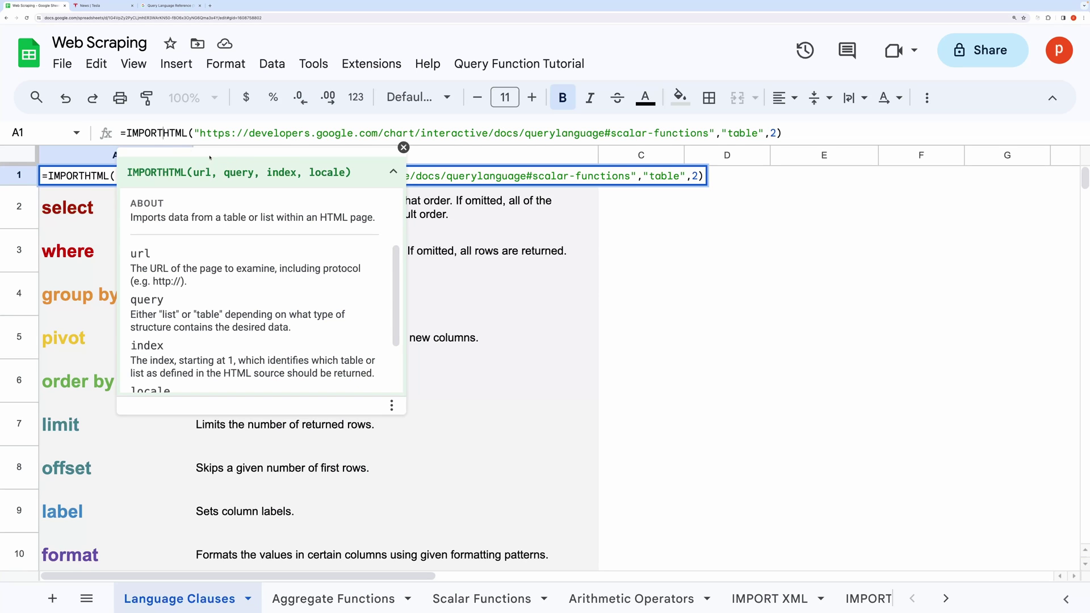
drag(129, 173, 351, 172)
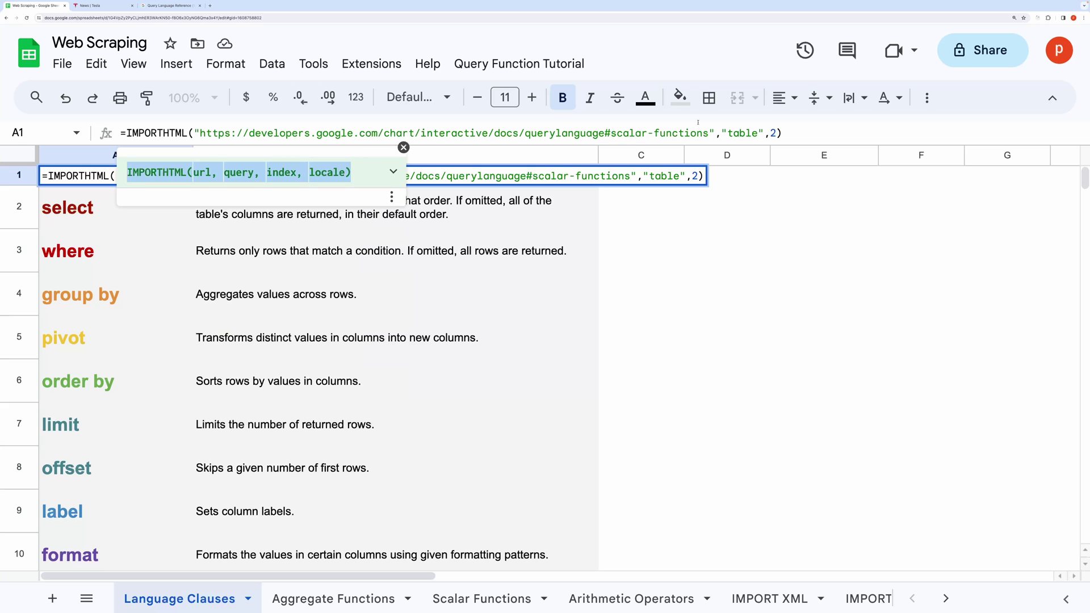
double_click(737, 134)
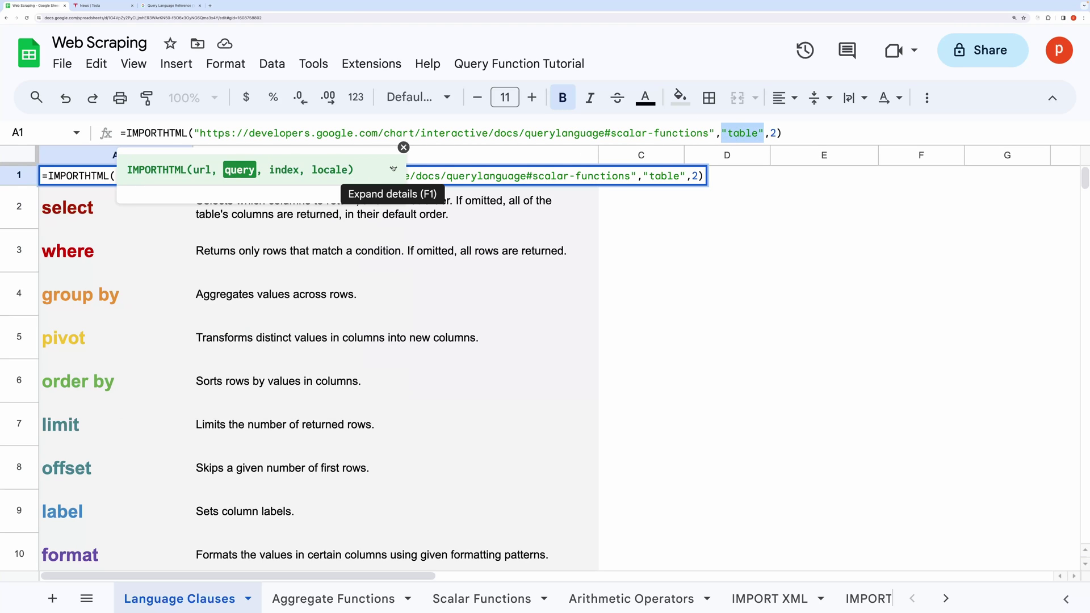
click(393, 169)
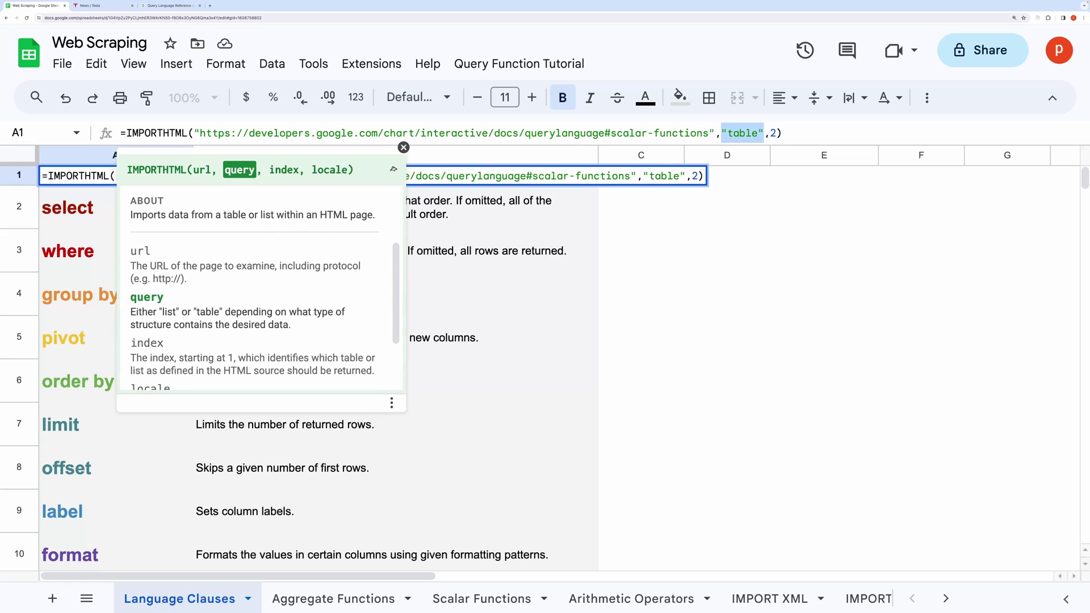
double_click(139, 250)
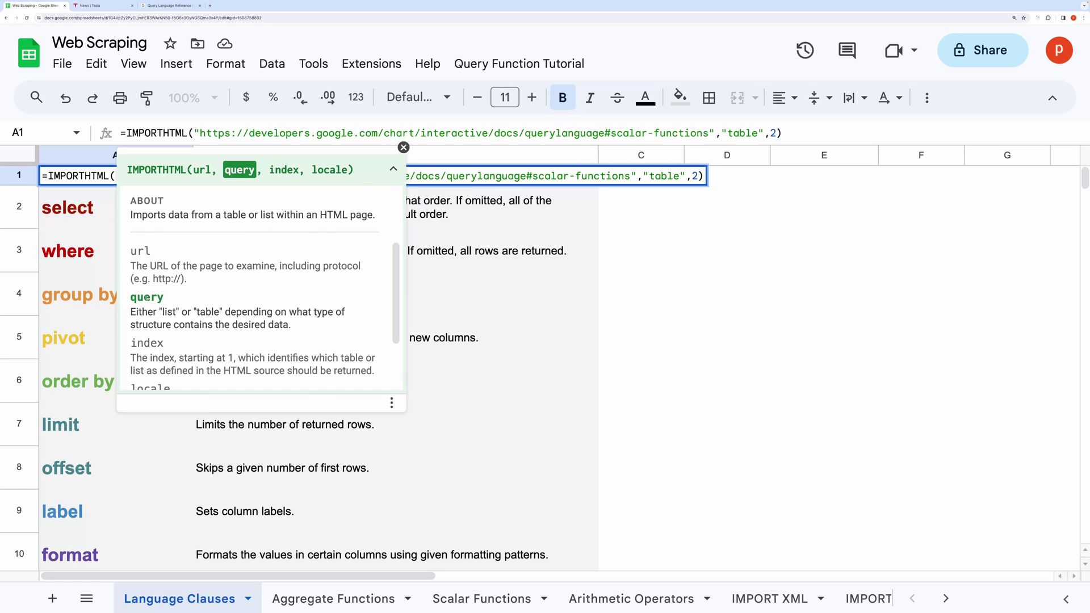
double_click(147, 297)
drag(126, 312, 296, 325)
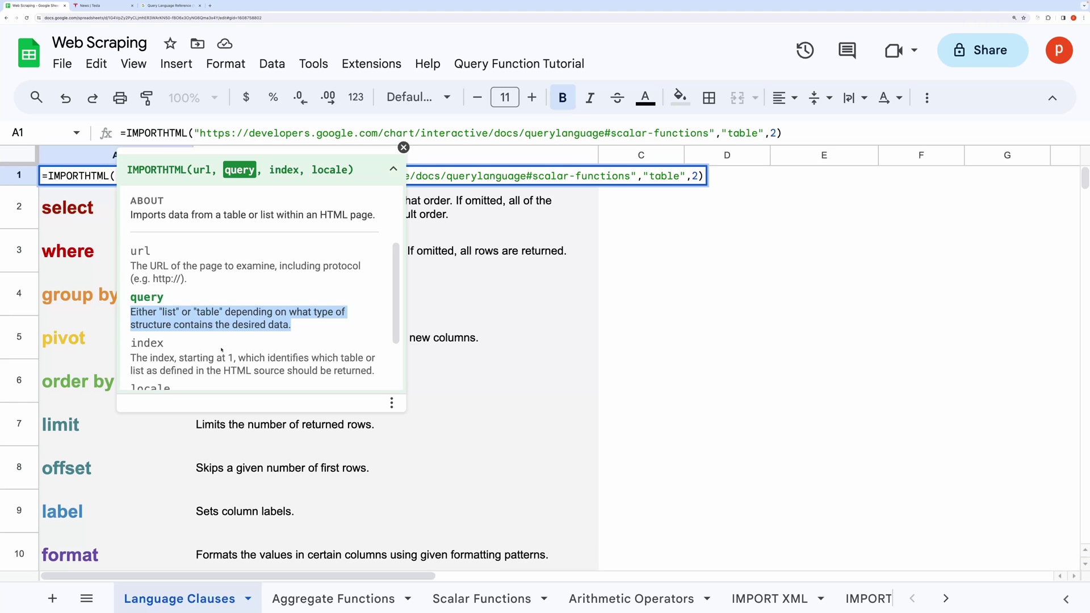
drag(132, 358, 374, 372)
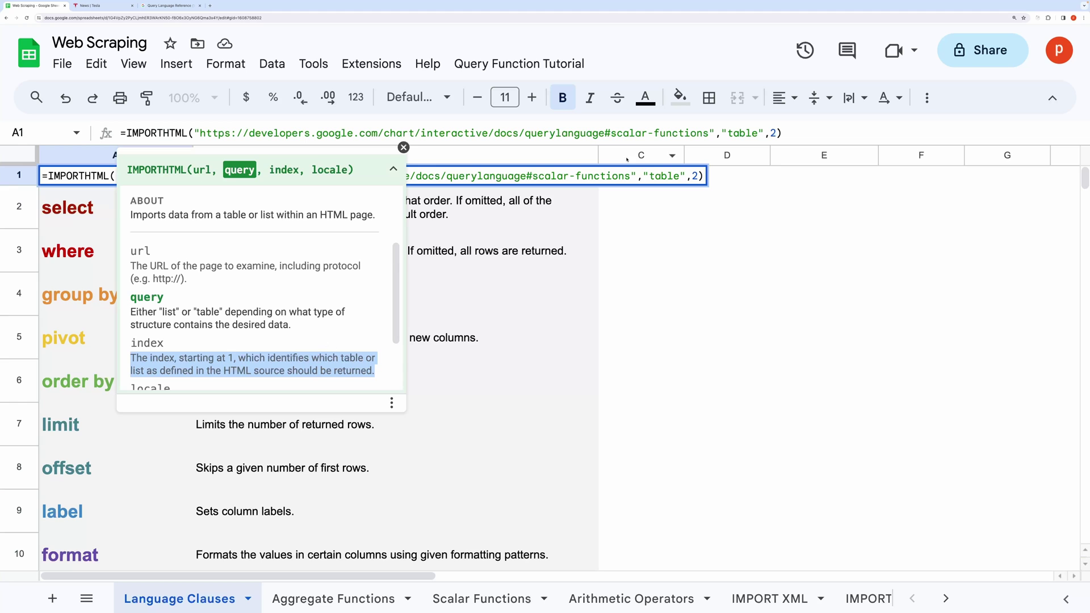
click(777, 133)
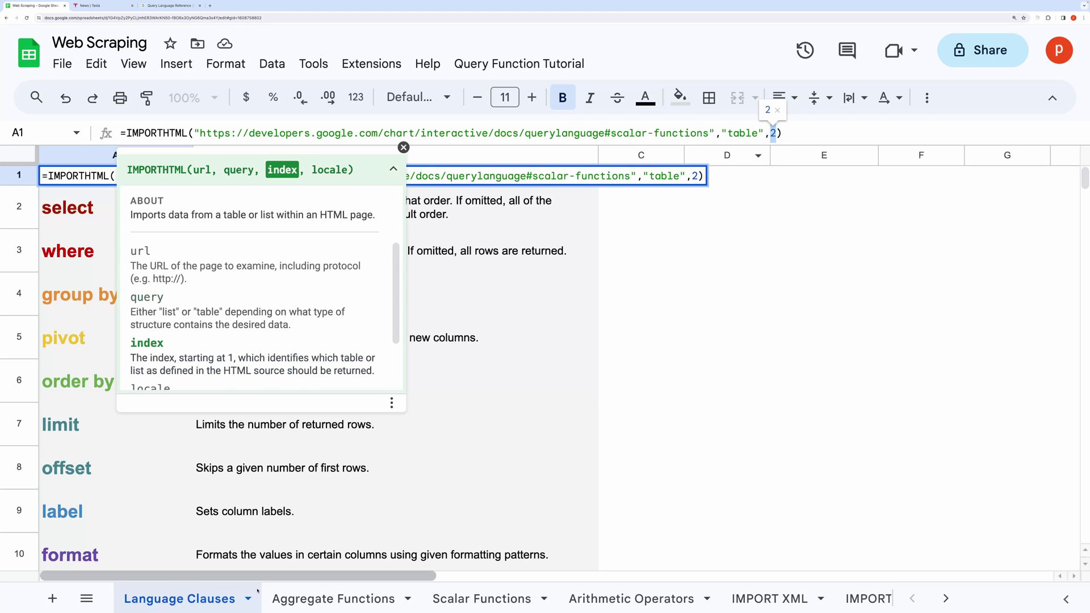
click(309, 600)
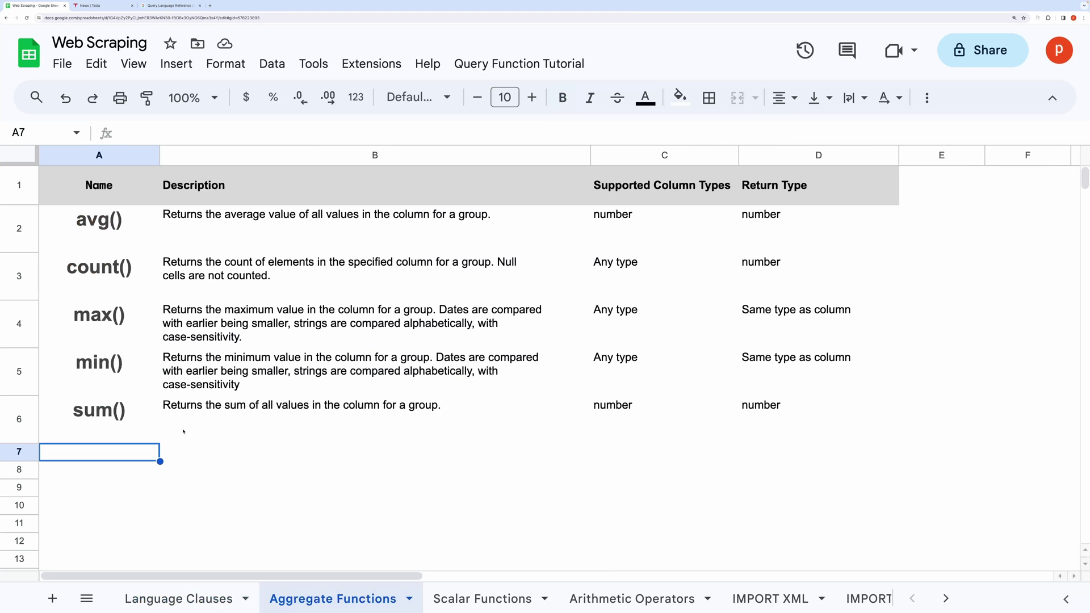
click(119, 192)
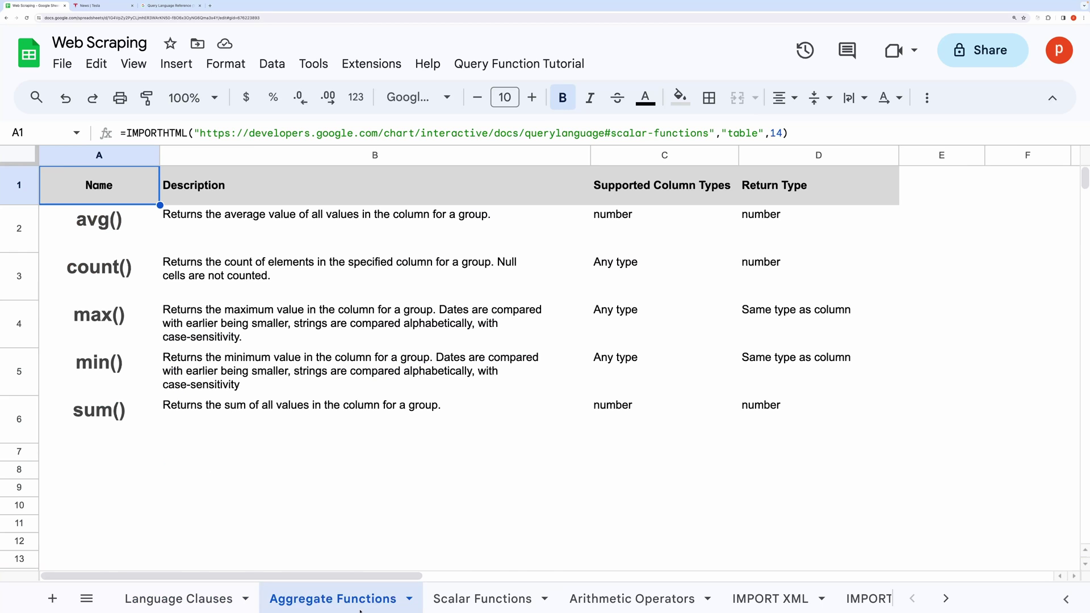
click(482, 600)
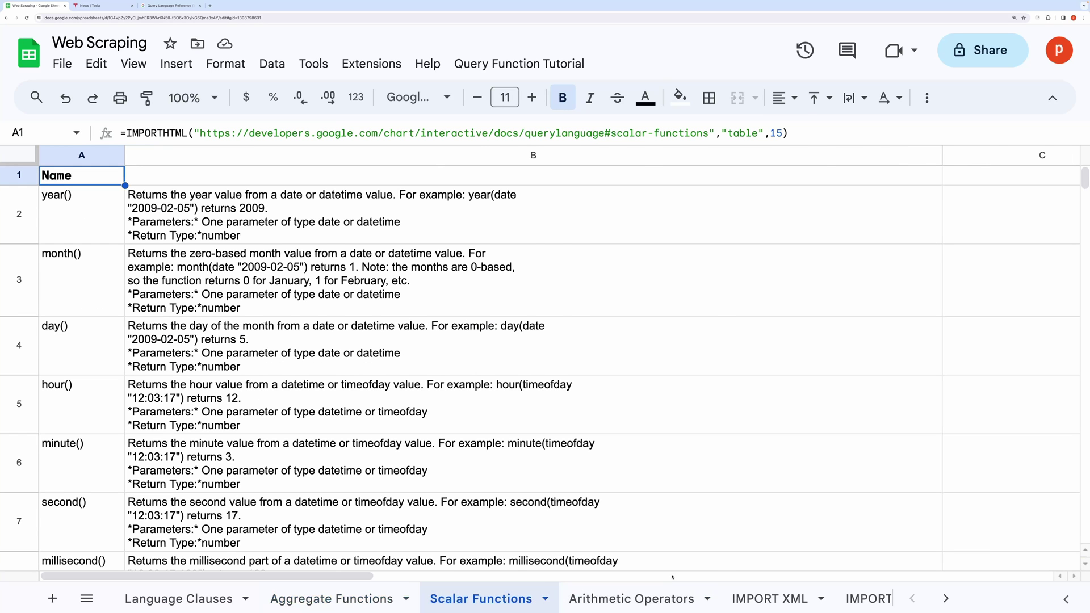
click(631, 599)
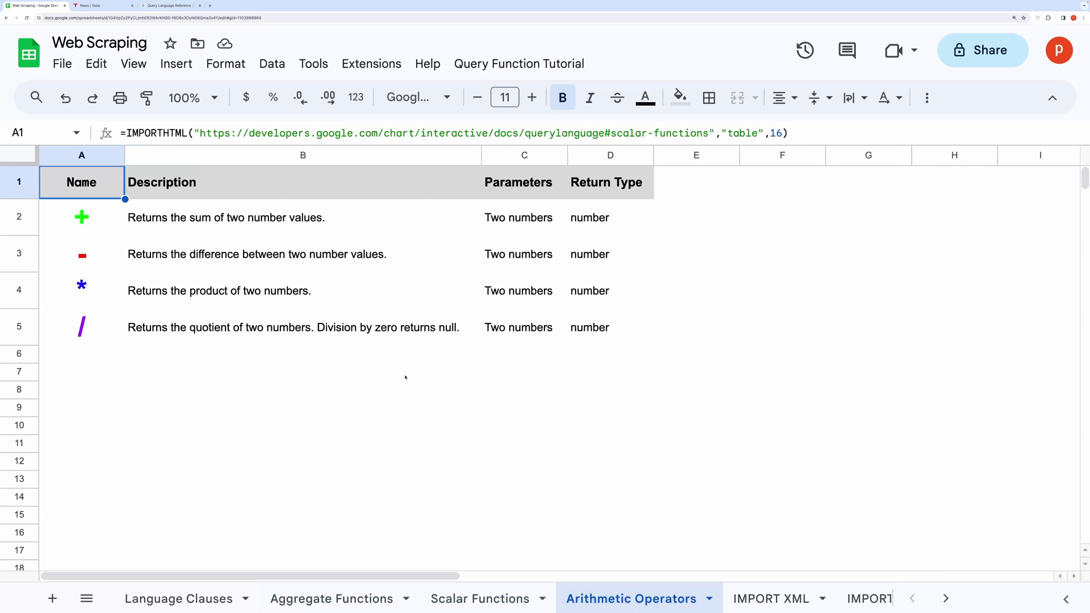
click(766, 133)
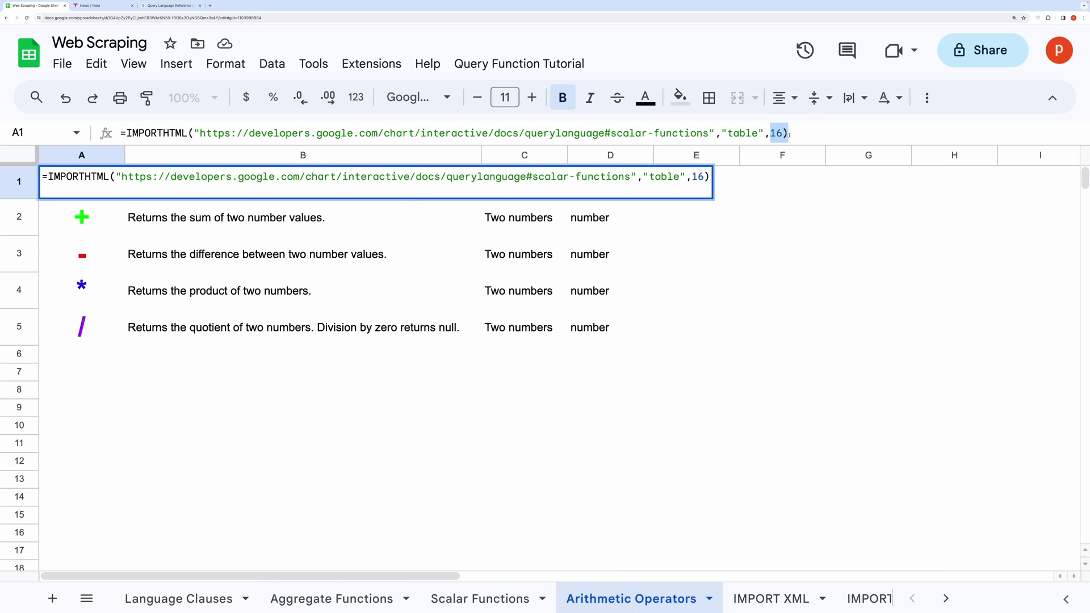
click(188, 606)
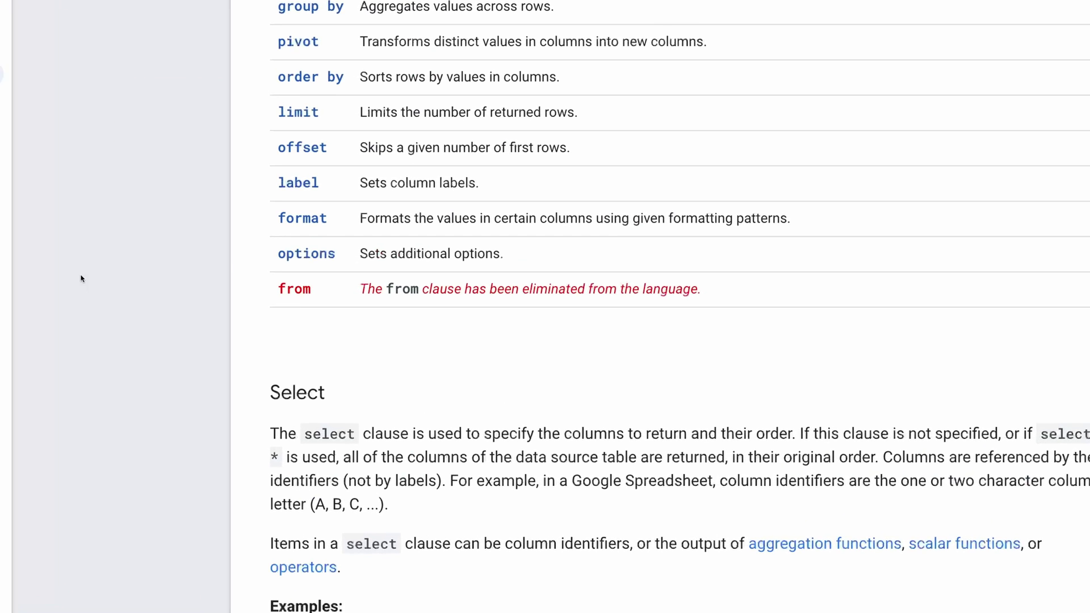
Open Chrome DevTools on the documentation page and go to the Console.
right_click(201, 397)
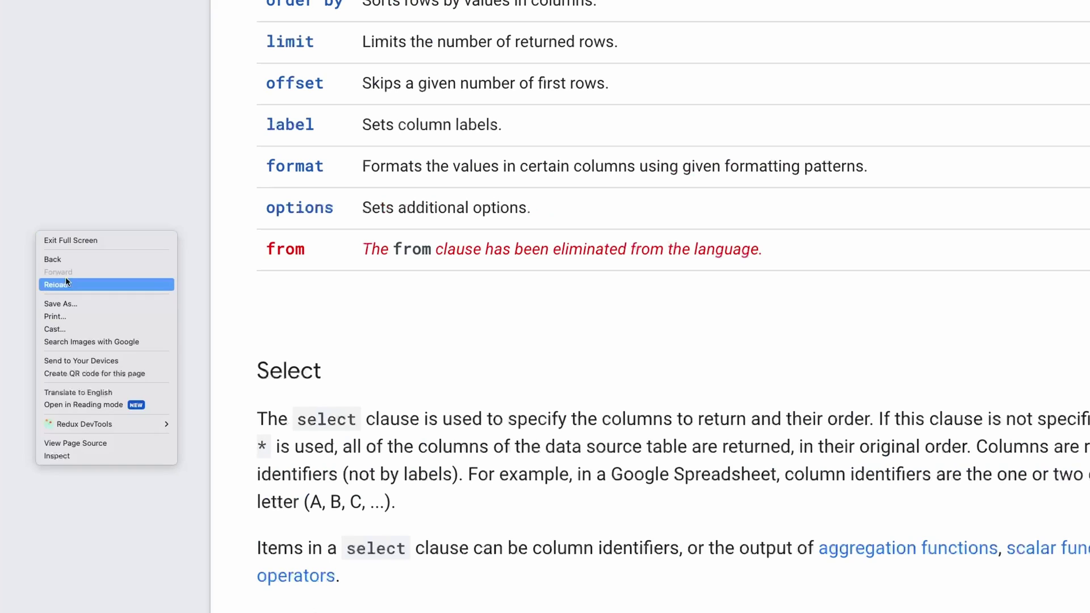
click(115, 458)
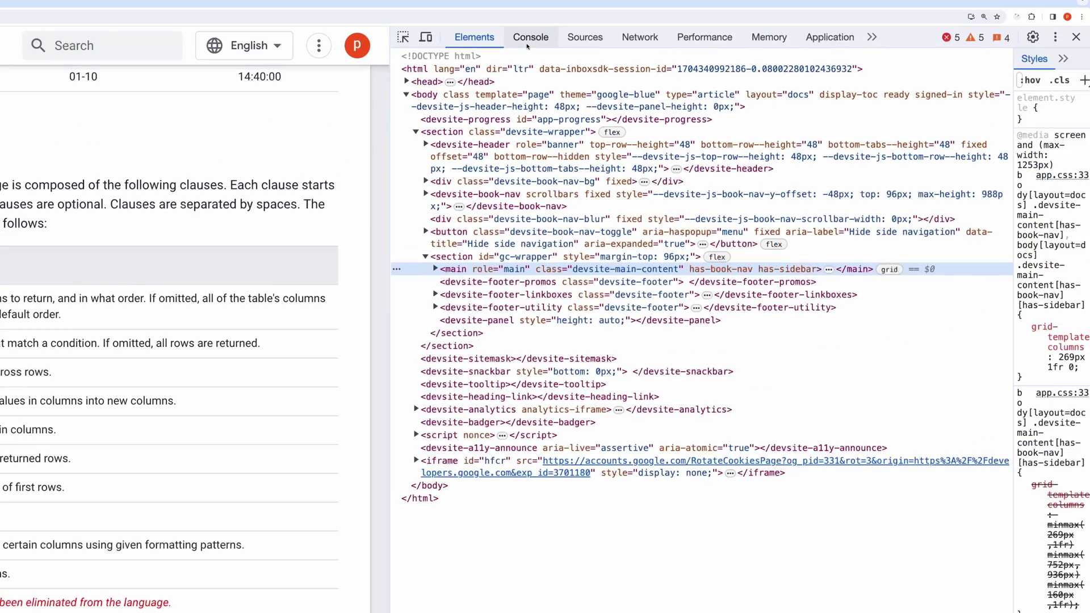
click(527, 44)
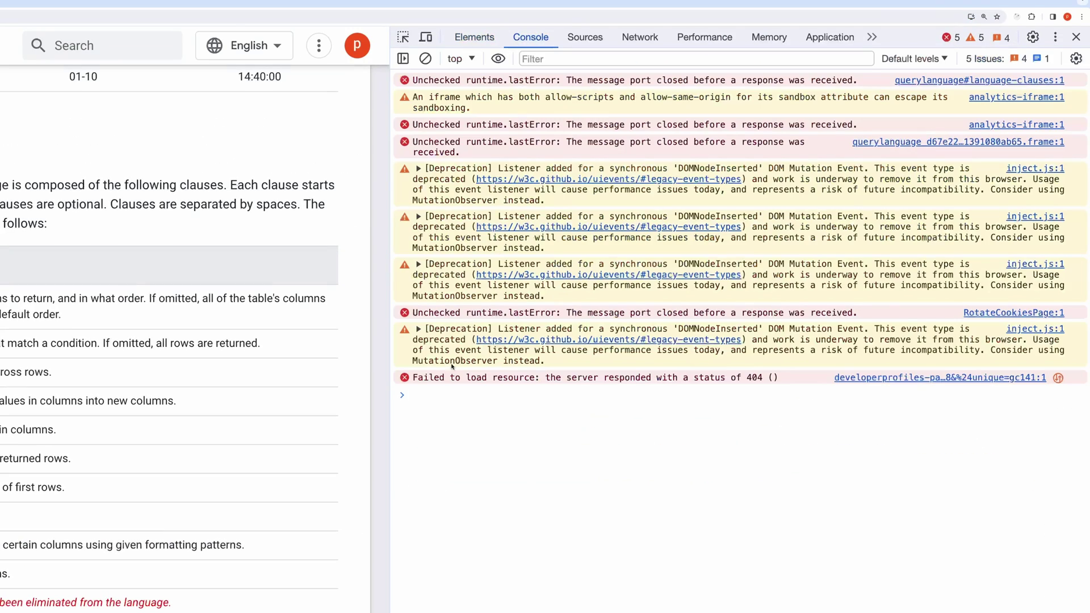
Run the querySelectorAll('table') forEach snippet to number all 16 tables on the page.
text(var i = 1; )
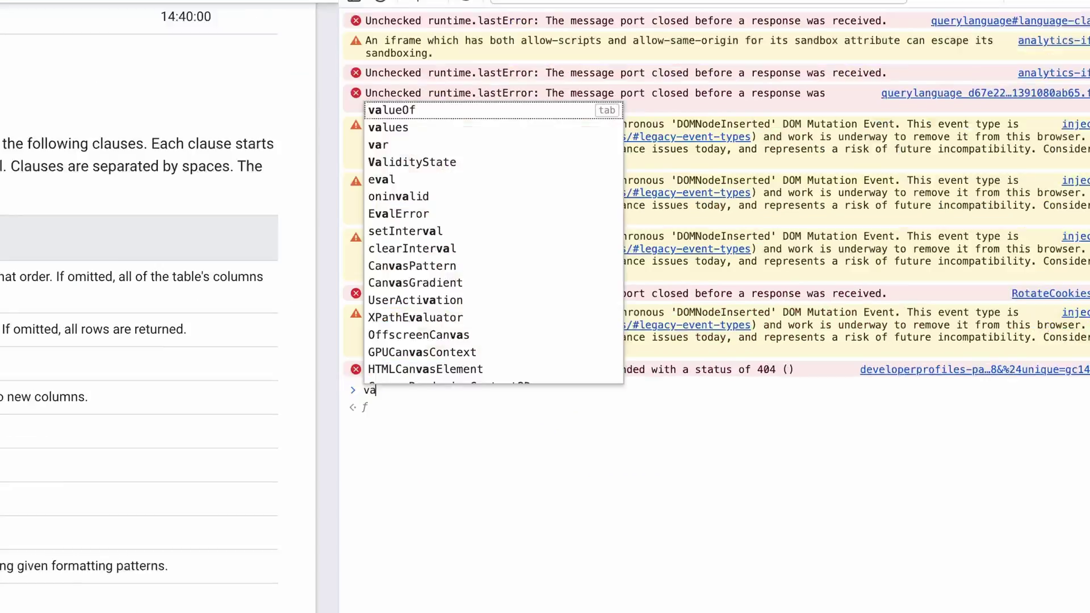
text([].forEa)
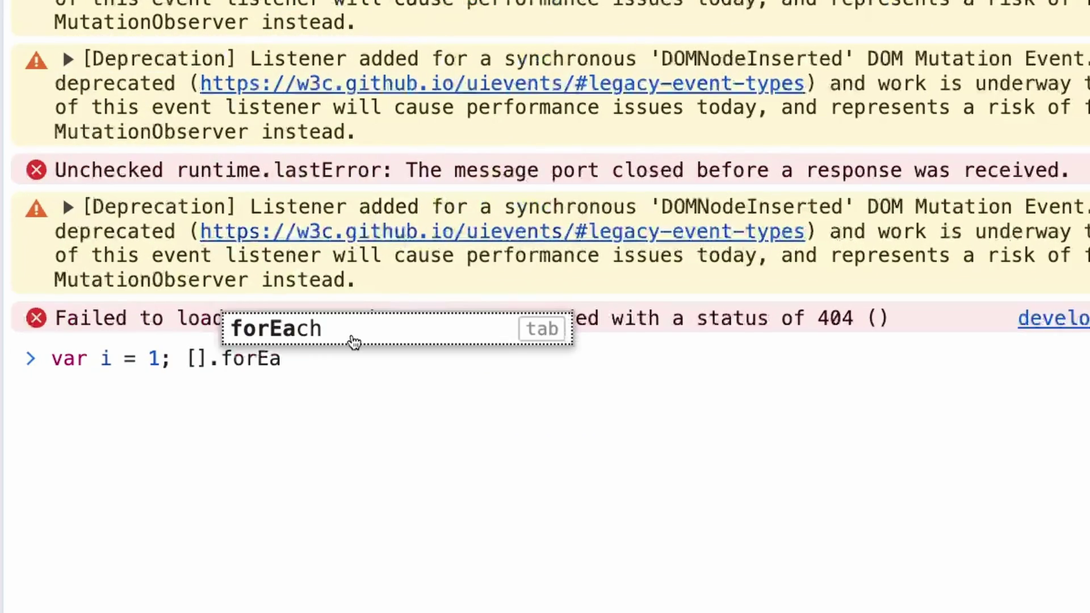
text(ch.call(document.que)
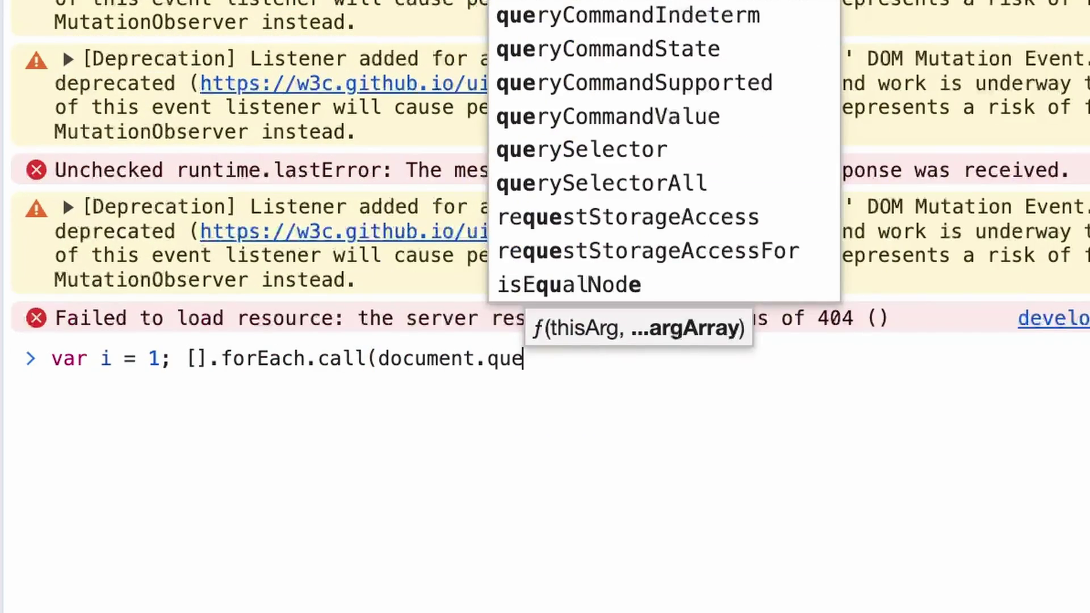
text(rySelectorAll("table"),funct)
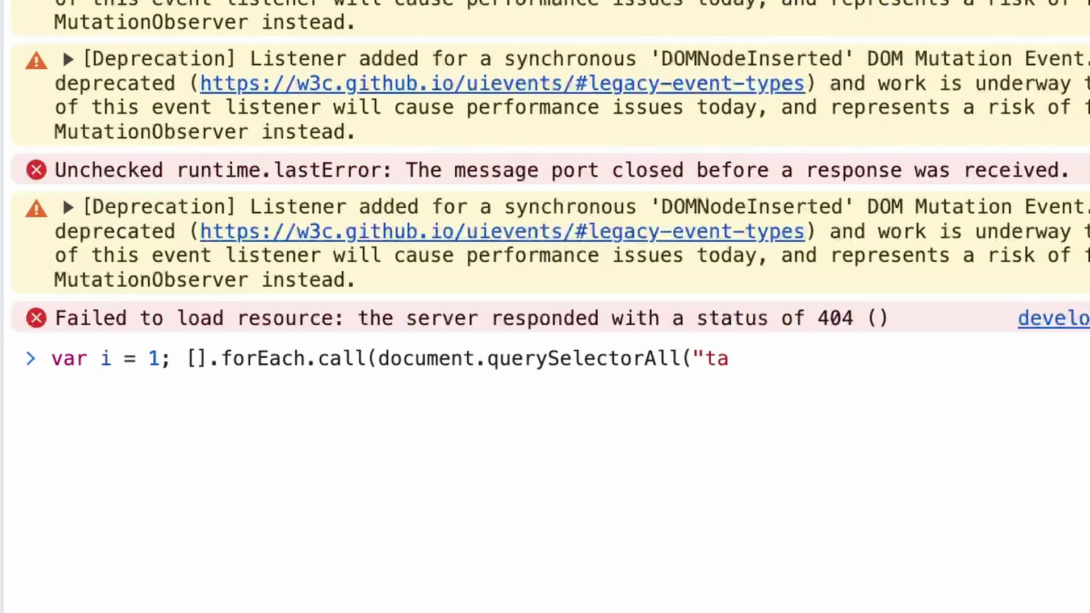
text(ion(x){console.log(i++,x);})
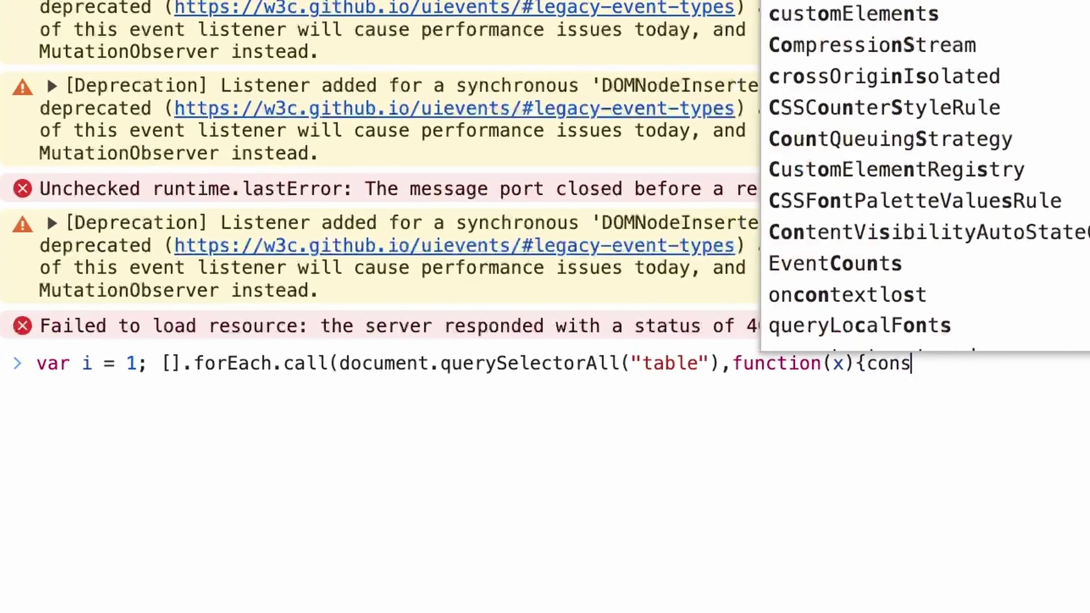
text();)
key(Return)
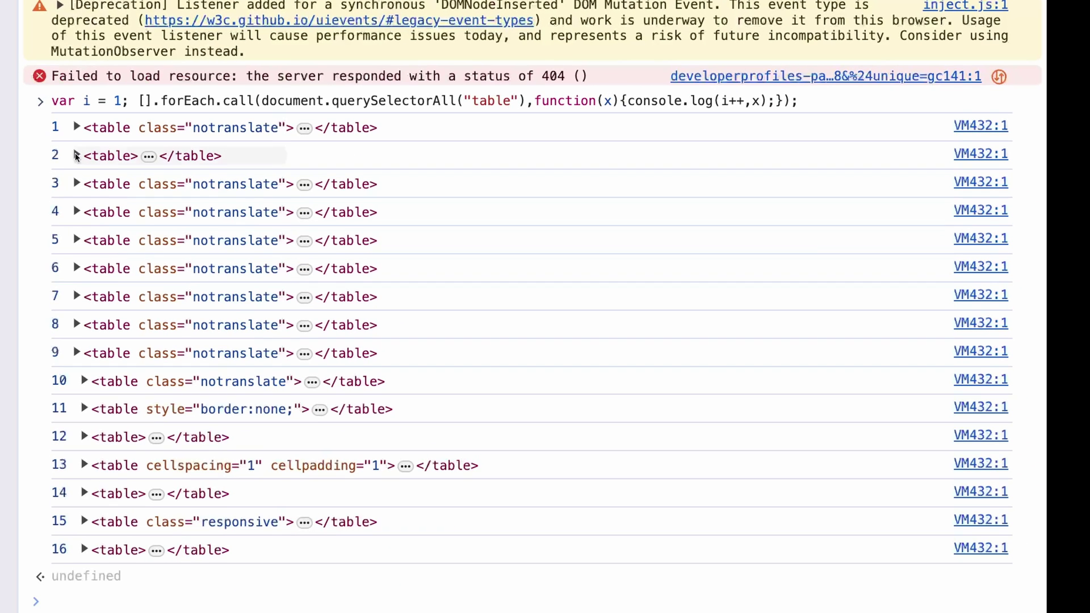
drag(41, 126, 57, 542)
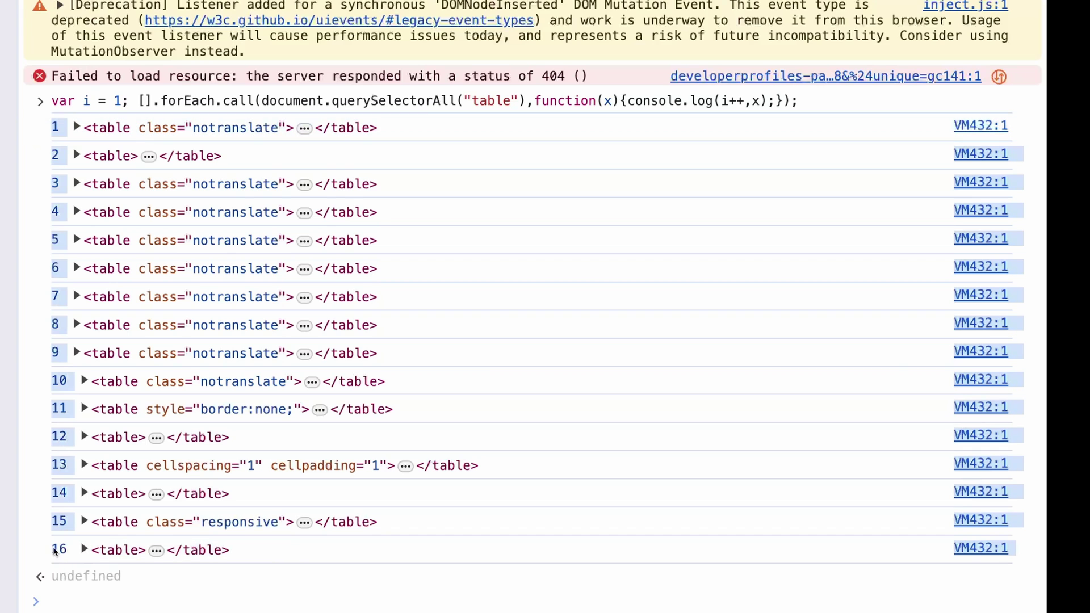
click(49, 602)
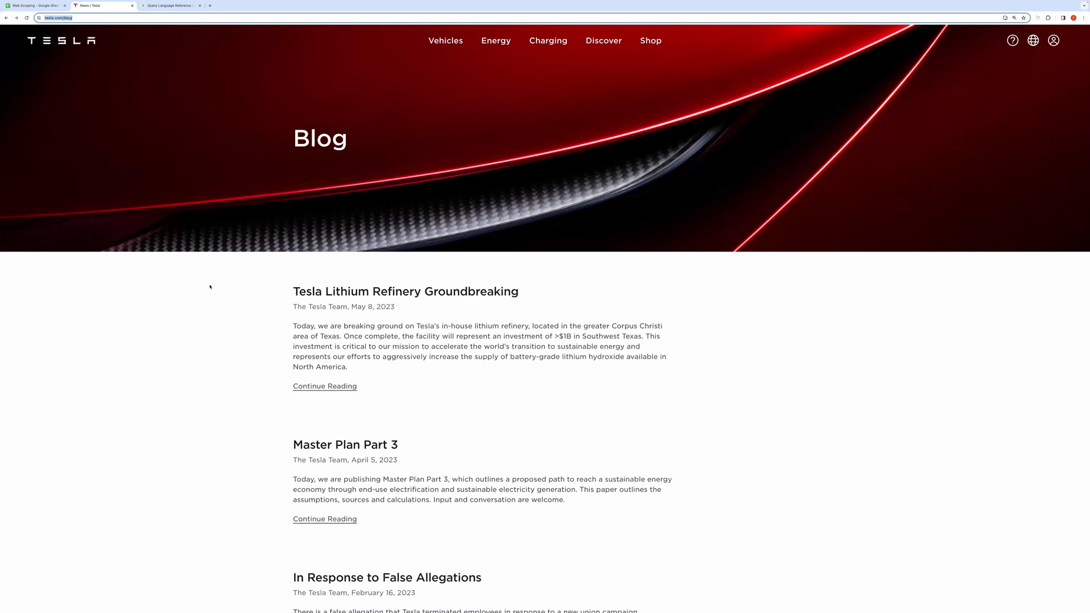
Go to the IMPORT XML sheet in the Web Scraping spreadsheet.
scroll(224, 314, down, 9)
scroll(369, 382, up, 9)
click(43, 5)
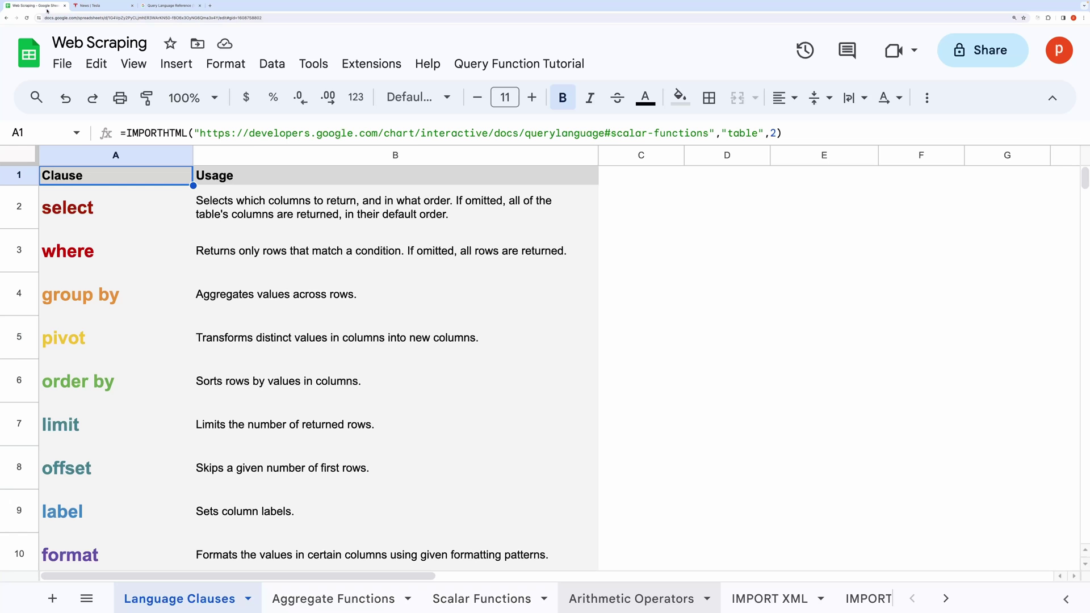
click(762, 592)
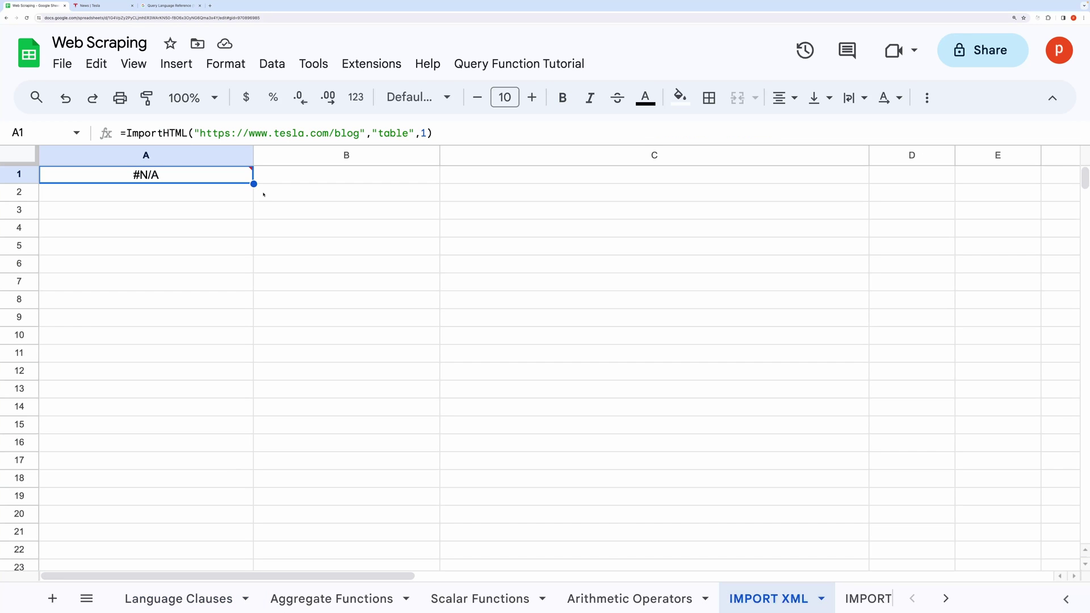
Confirm A1's ImportHTML of tesla.com/blog table 1 returns empty content, then return to the Tesla blog.
click(205, 133)
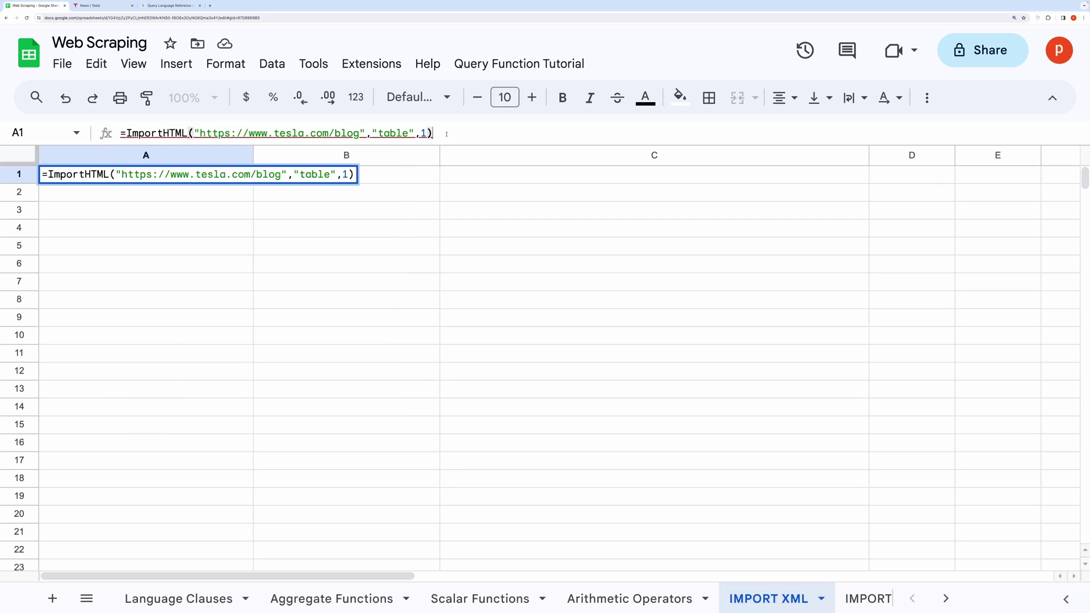
click(209, 133)
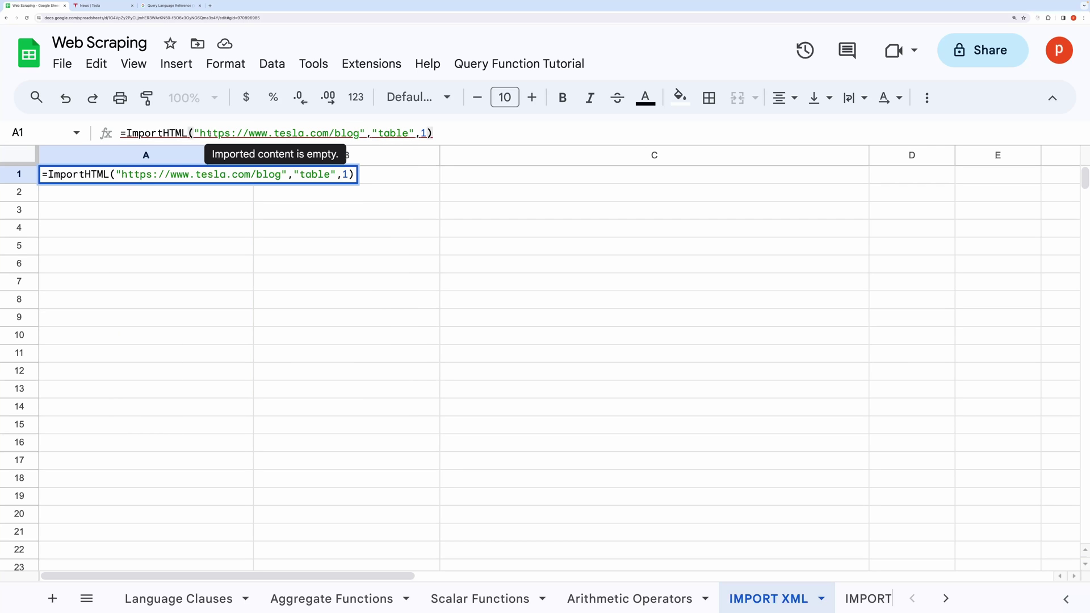
double_click(400, 133)
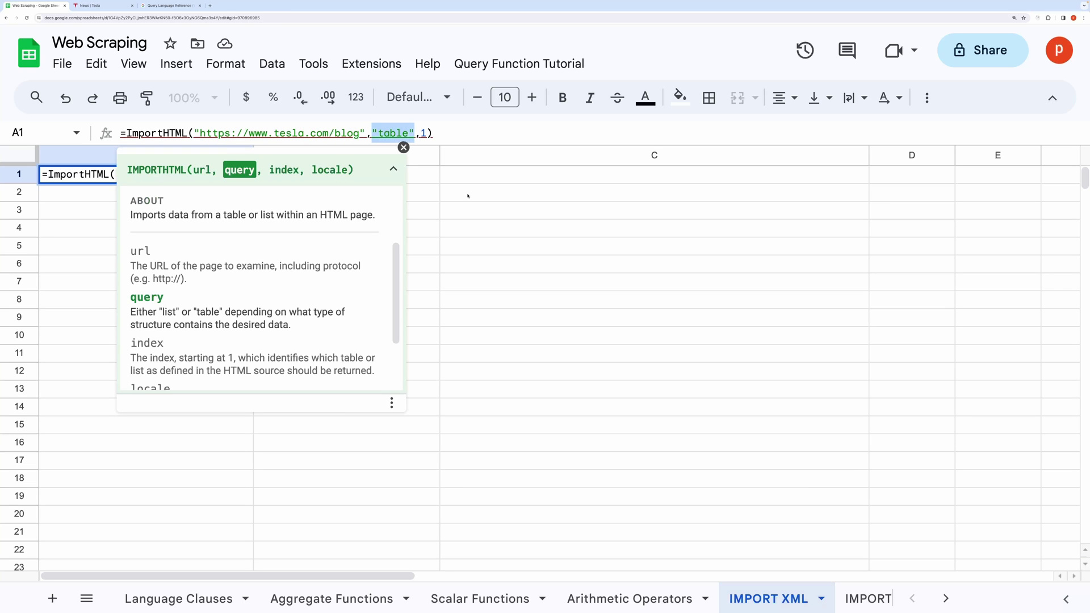
click(109, 8)
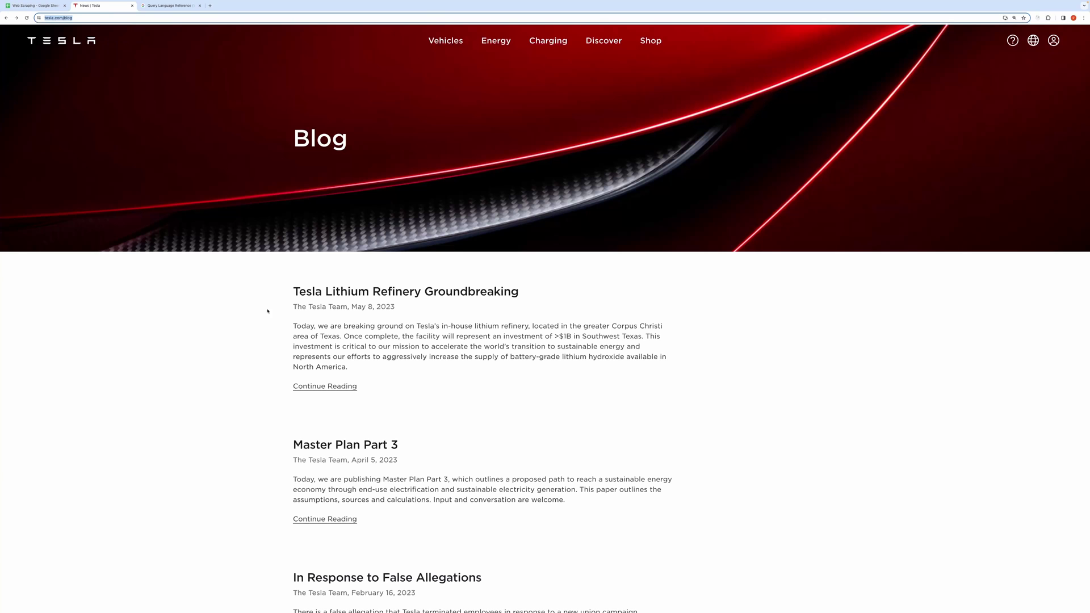
Inspect the first Tesla post's HTML, browse the article-teaser sections, collapse tds-shell, and close DevTools.
right_click(301, 326)
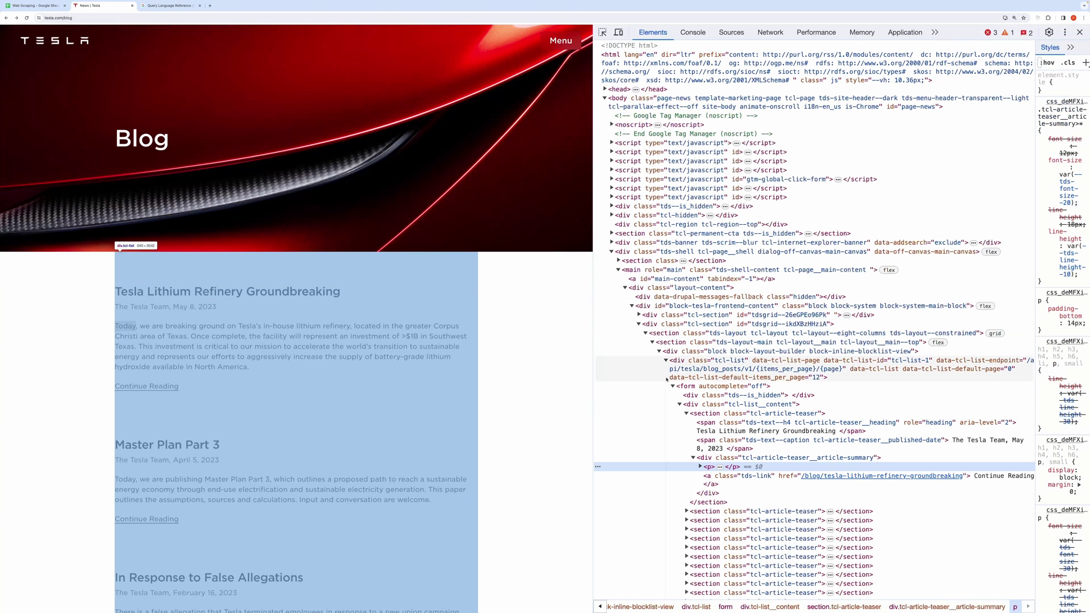
scroll(680, 373, down, 1)
scroll(680, 373, down, 5)
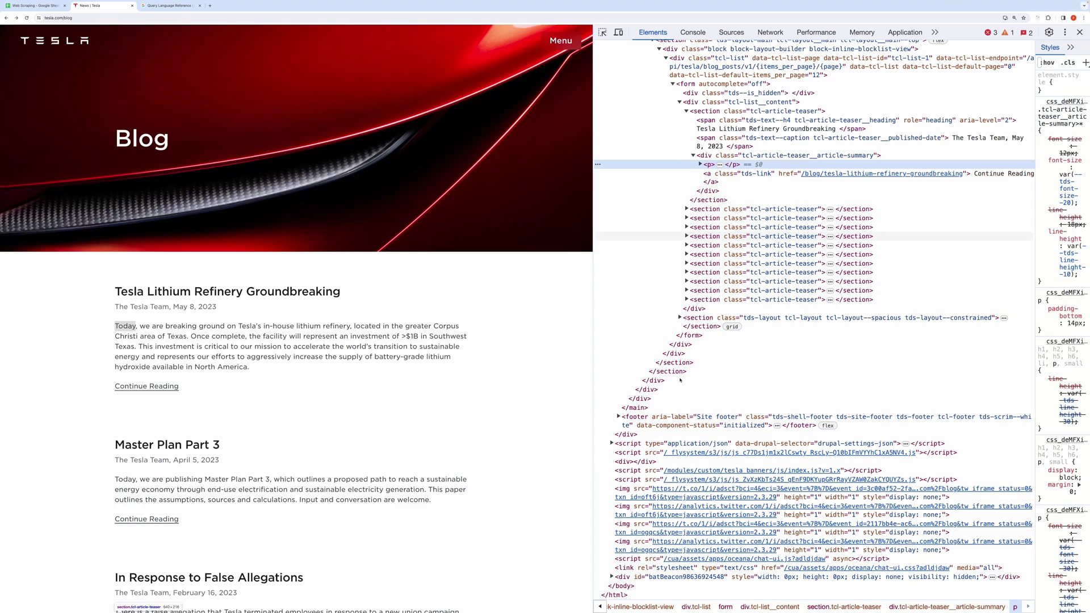
scroll(681, 380, up, 3)
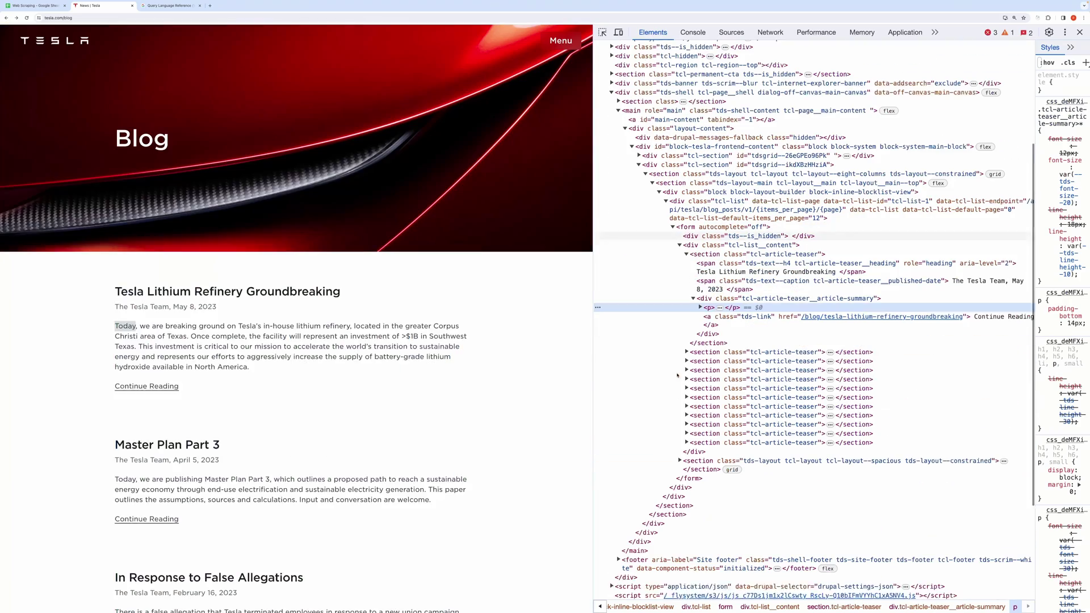
scroll(678, 375, down, 1)
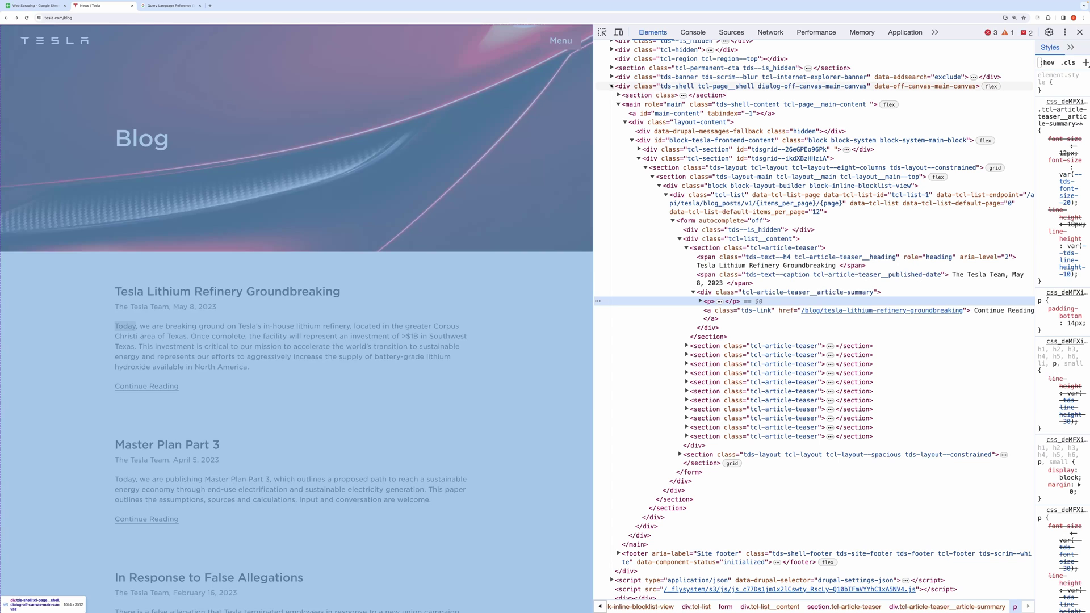
click(612, 87)
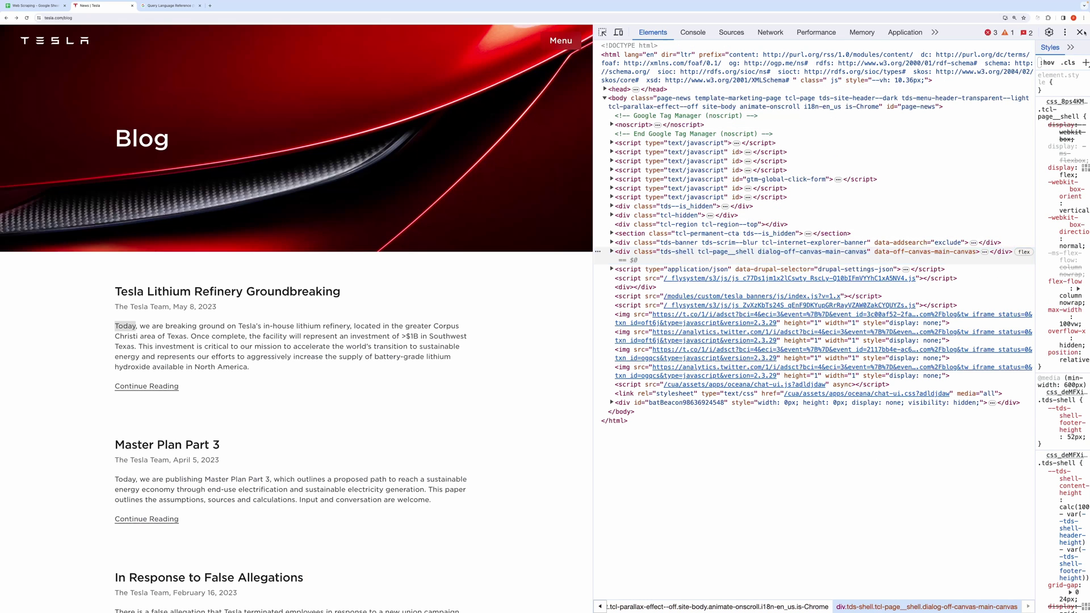
key(super+alt+i)
Start =IMPORTXML( in A1 and expand its help card to read the url and xpath_query arguments.
click(37, 5)
text(=Import)
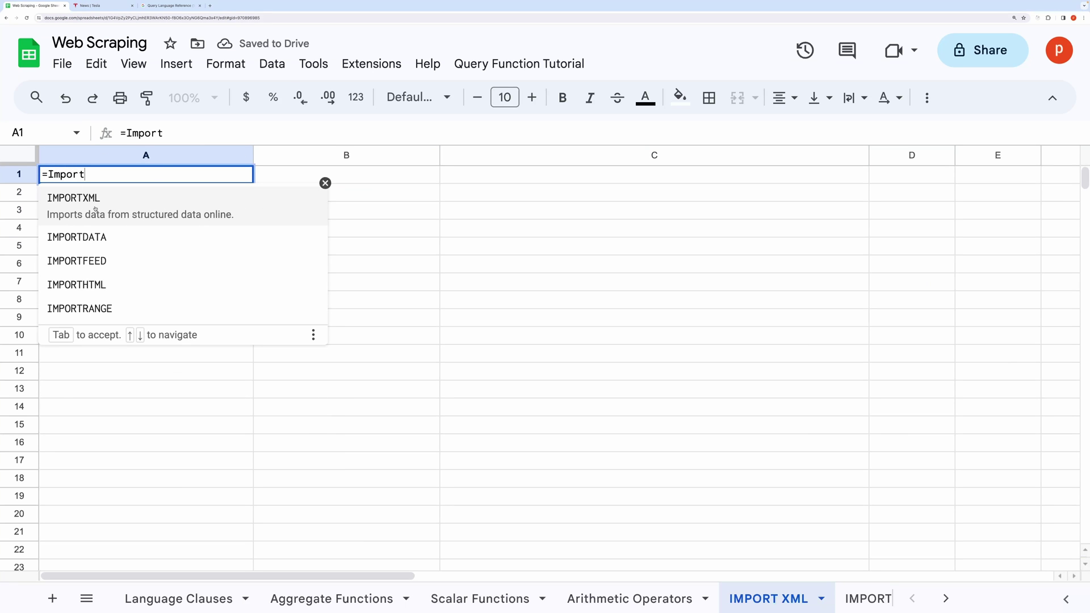
click(140, 216)
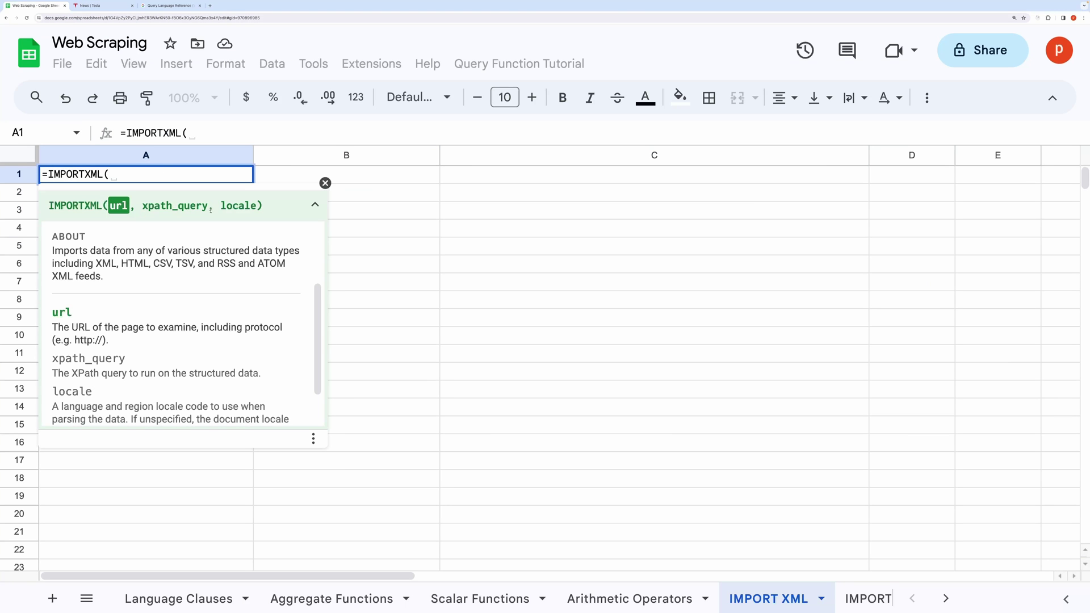
key(F1)
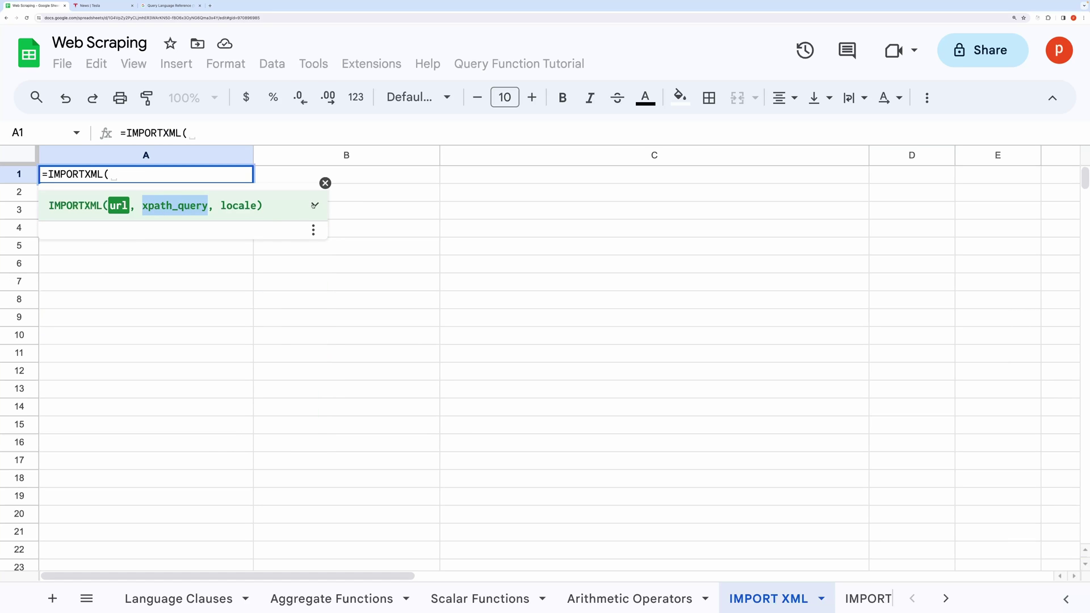
click(314, 205)
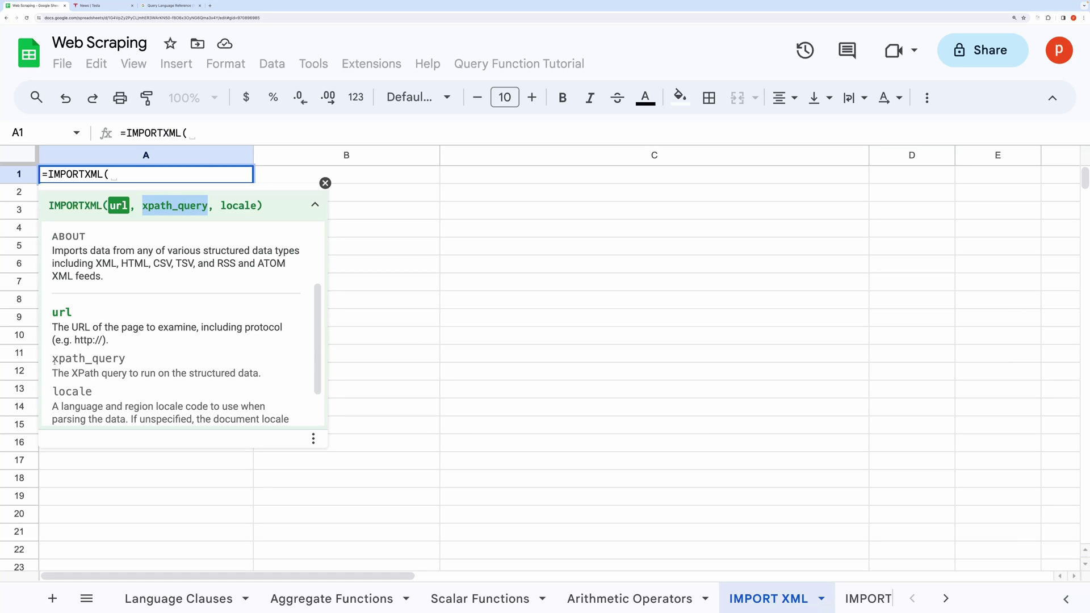
drag(54, 360, 259, 373)
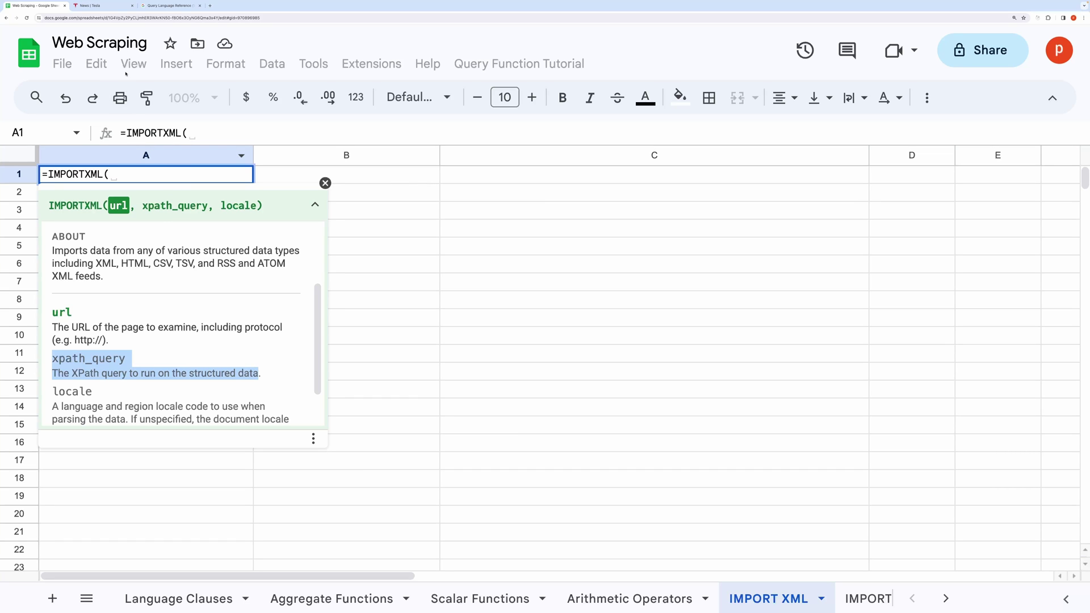
Select the first post title, Tesla Lithium Refinery Groundbreaking, and inspect its element.
click(91, 6)
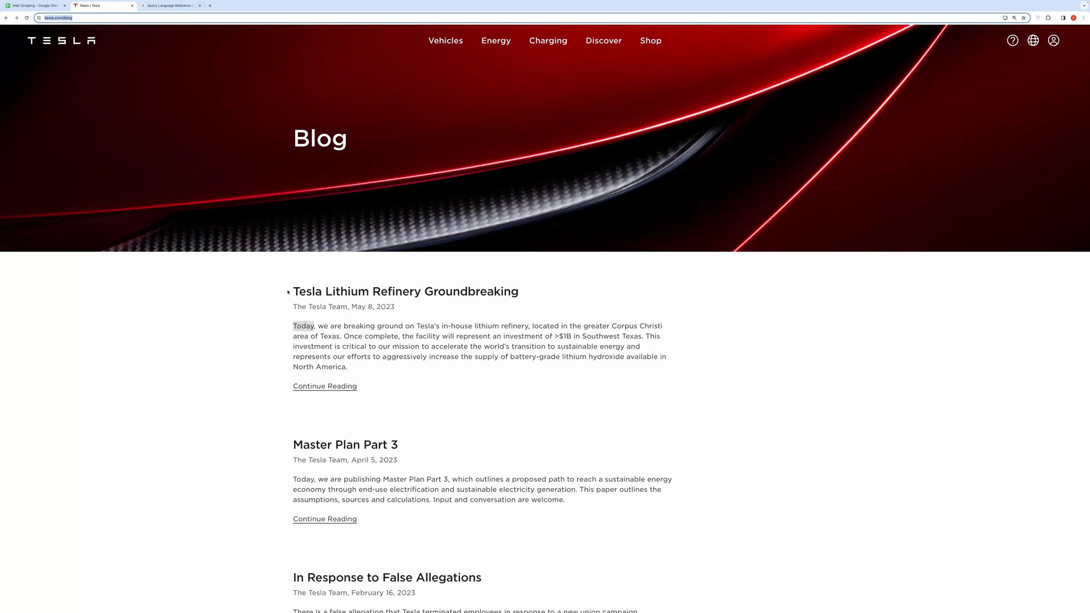
drag(288, 292, 519, 292)
drag(347, 367, 293, 326)
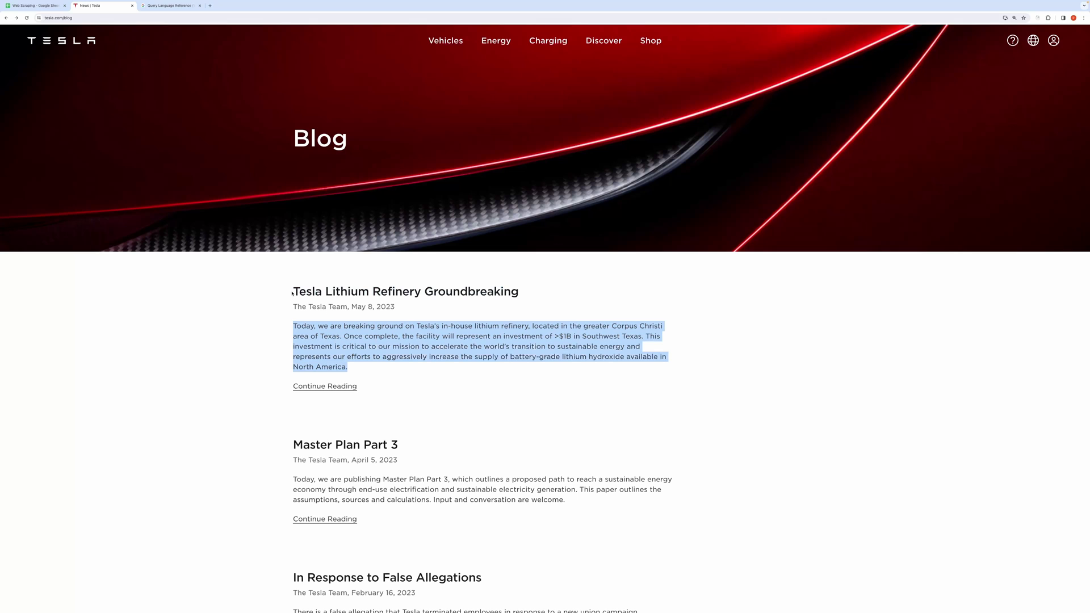
drag(292, 293, 519, 294)
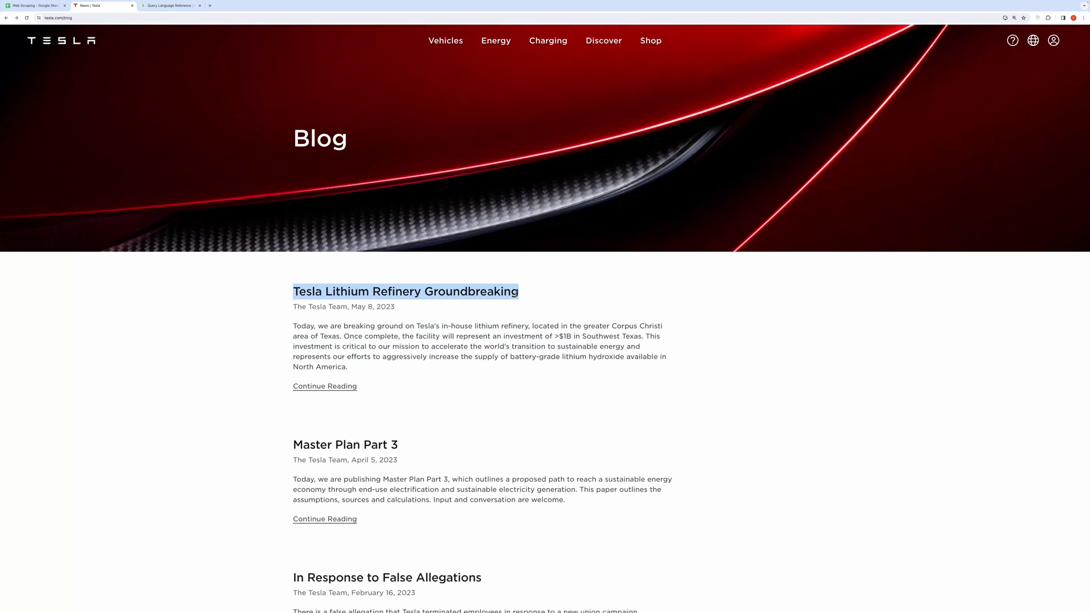
right_click(392, 293)
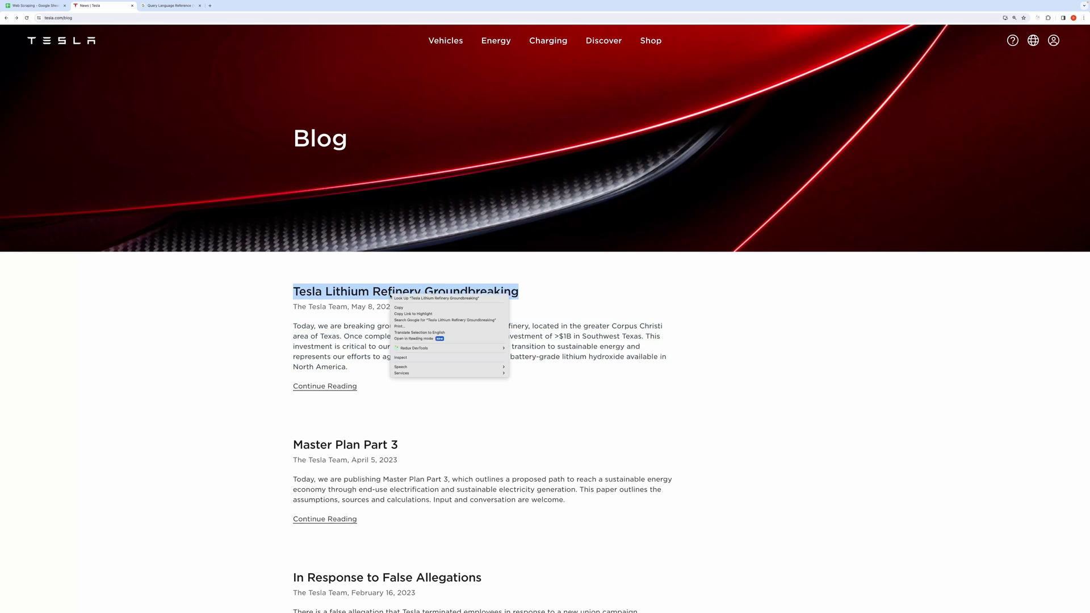
click(413, 359)
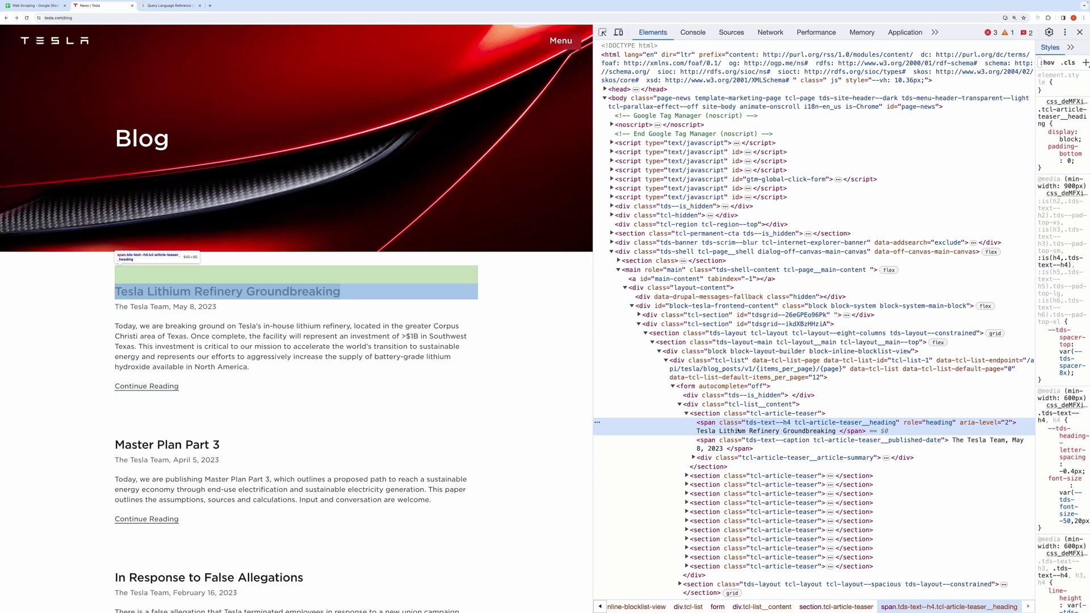
Copy the title span's XPath and begin typing =ImportXML in A1.
right_click(738, 432)
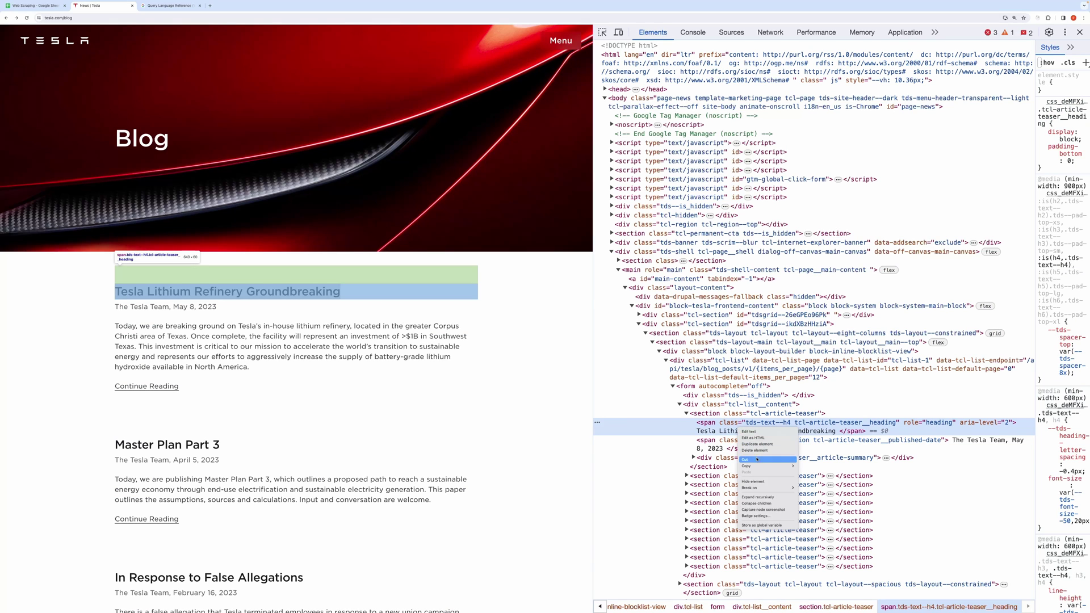
mouse_move(773, 466)
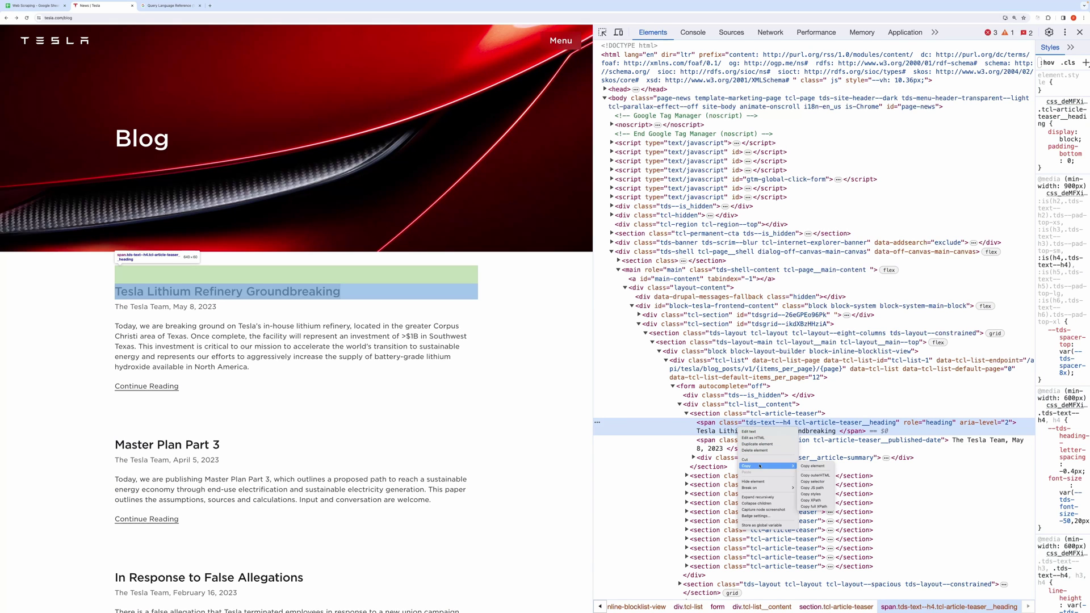
click(821, 501)
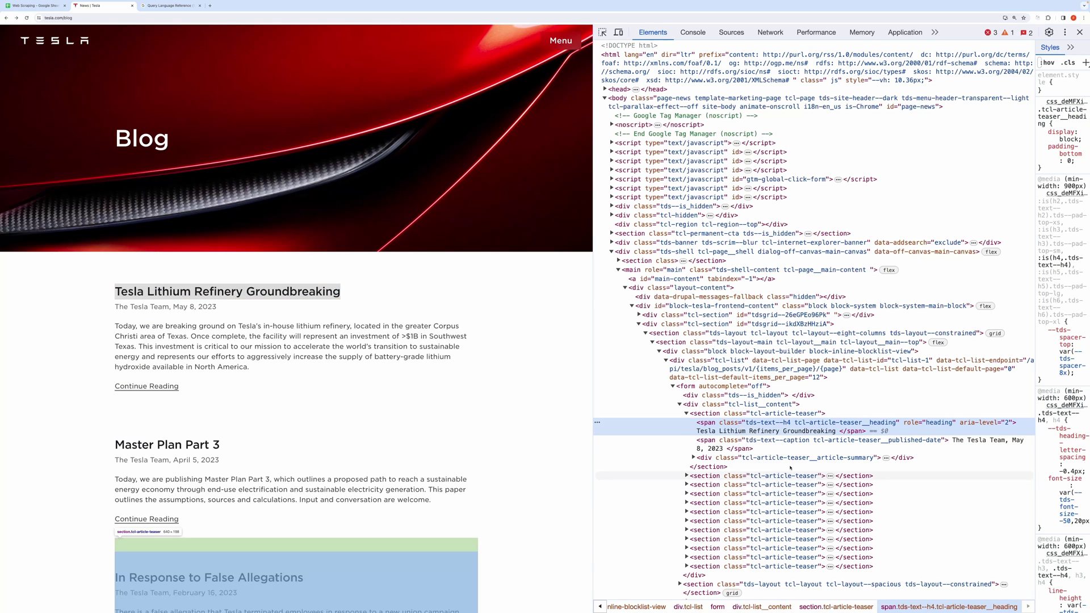
click(34, 5)
text(=Import)
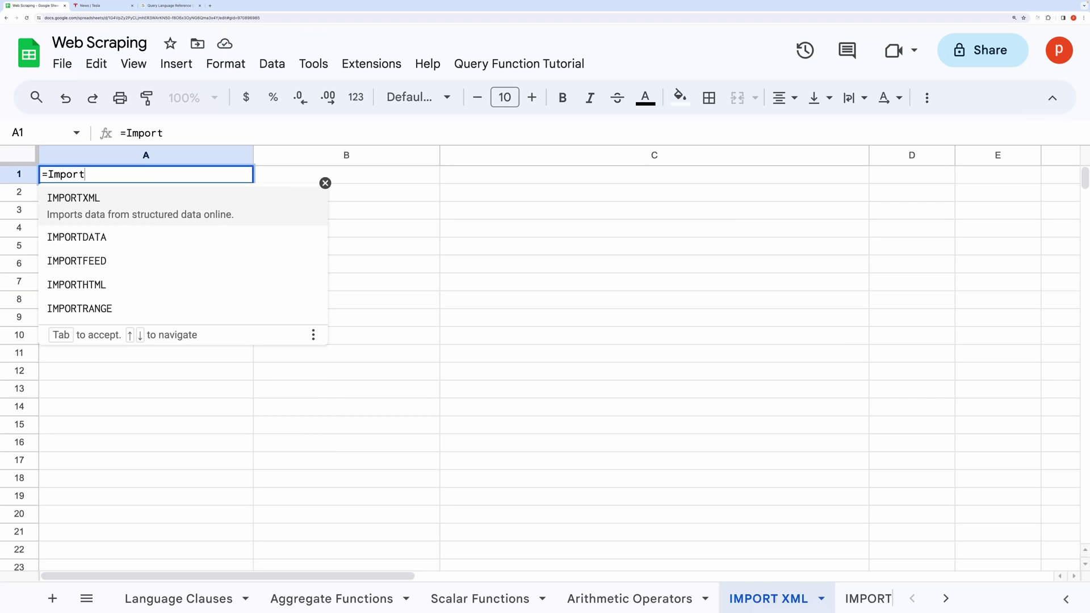
text(XML)
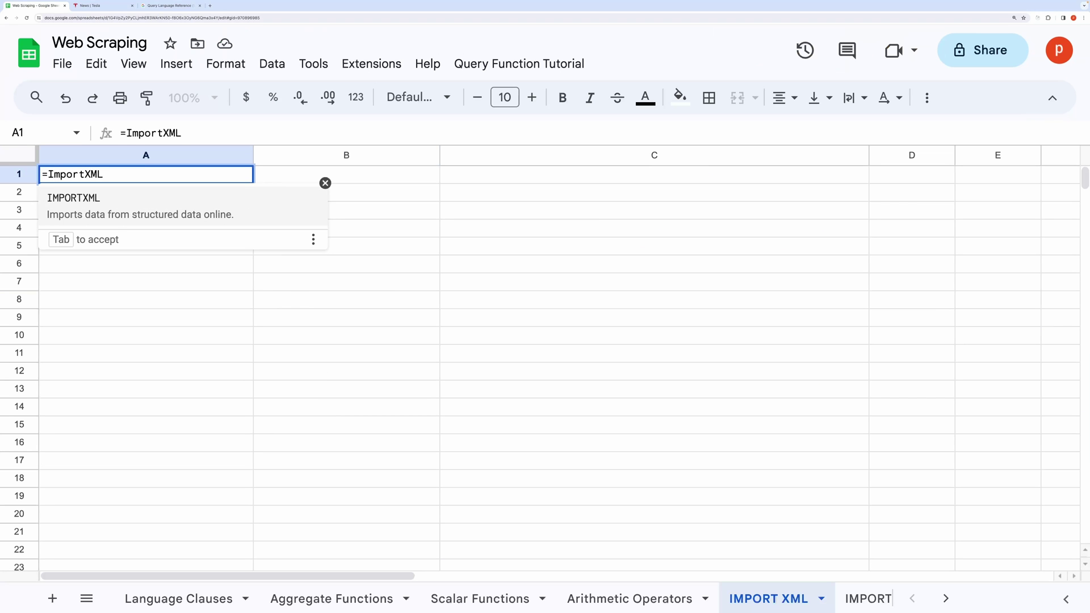
Insert the copied tesla.com/blog URL as the IMPORTXML url argument.
click(171, 197)
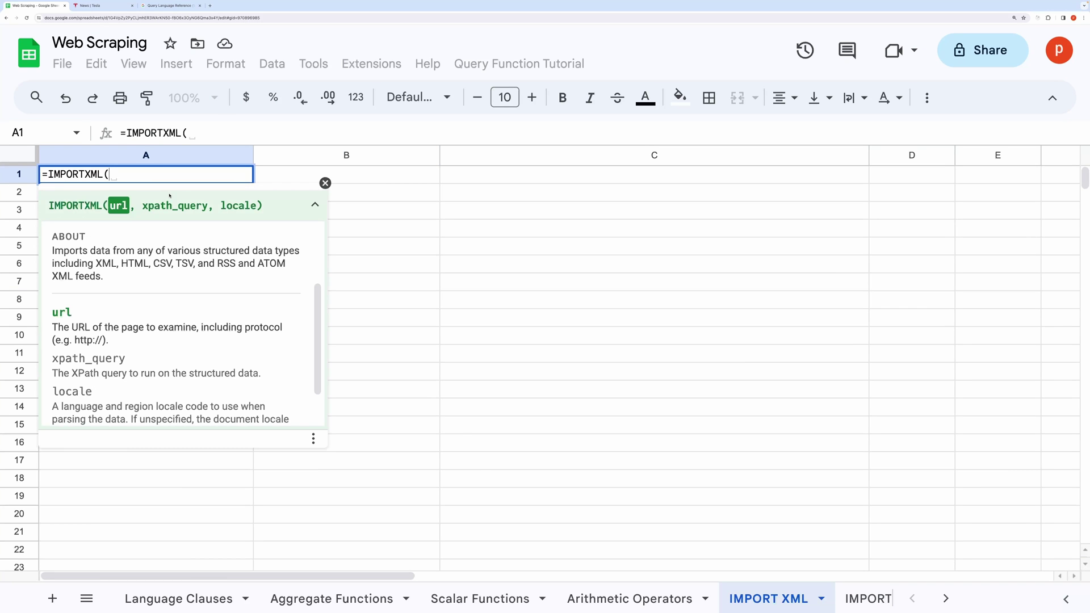
click(104, 7)
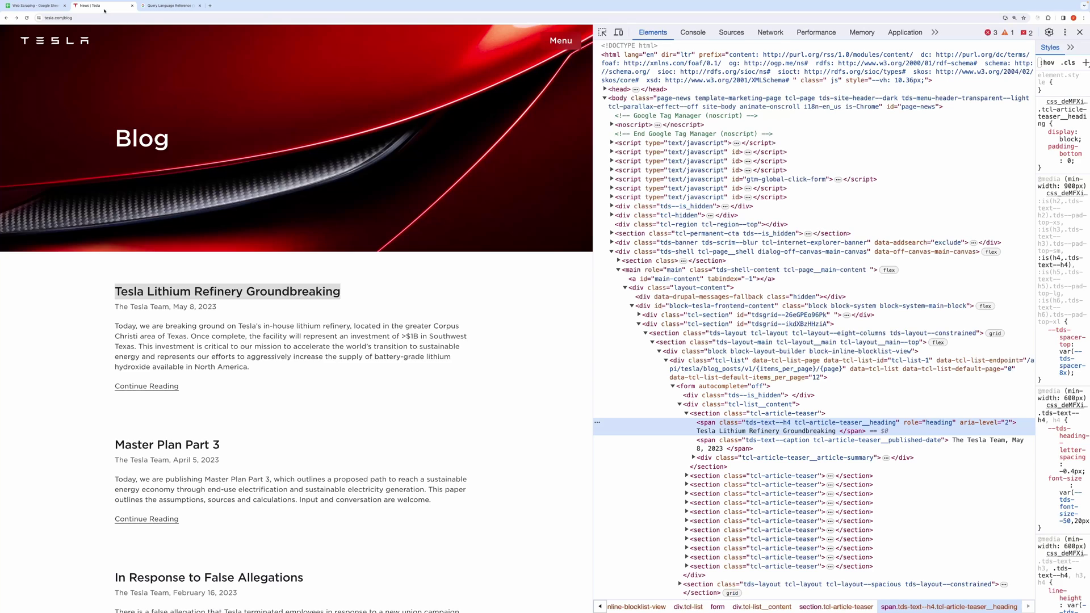
click(129, 19)
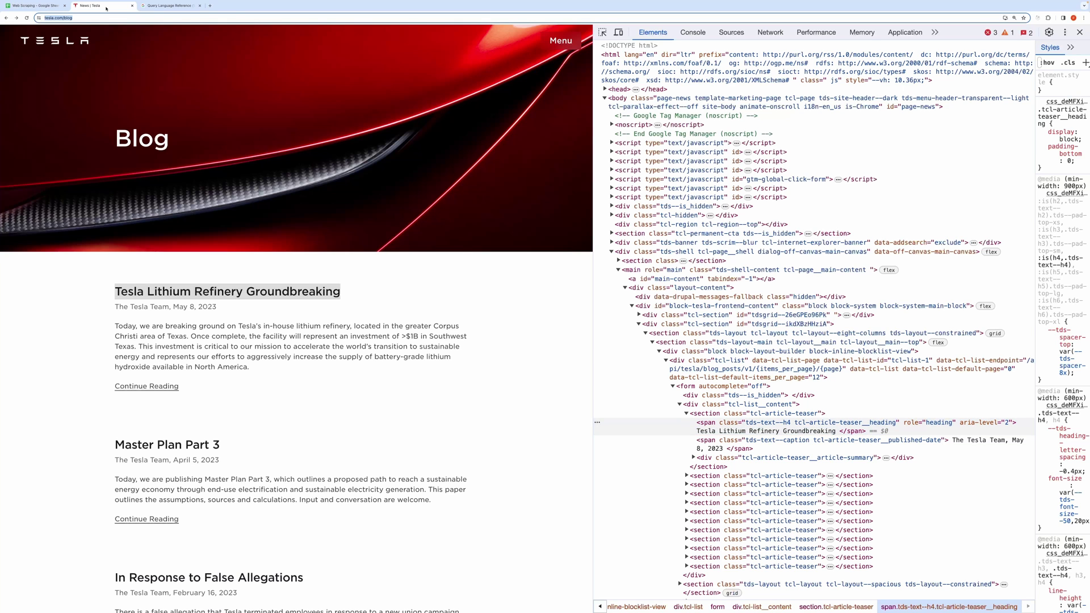
click(34, 6)
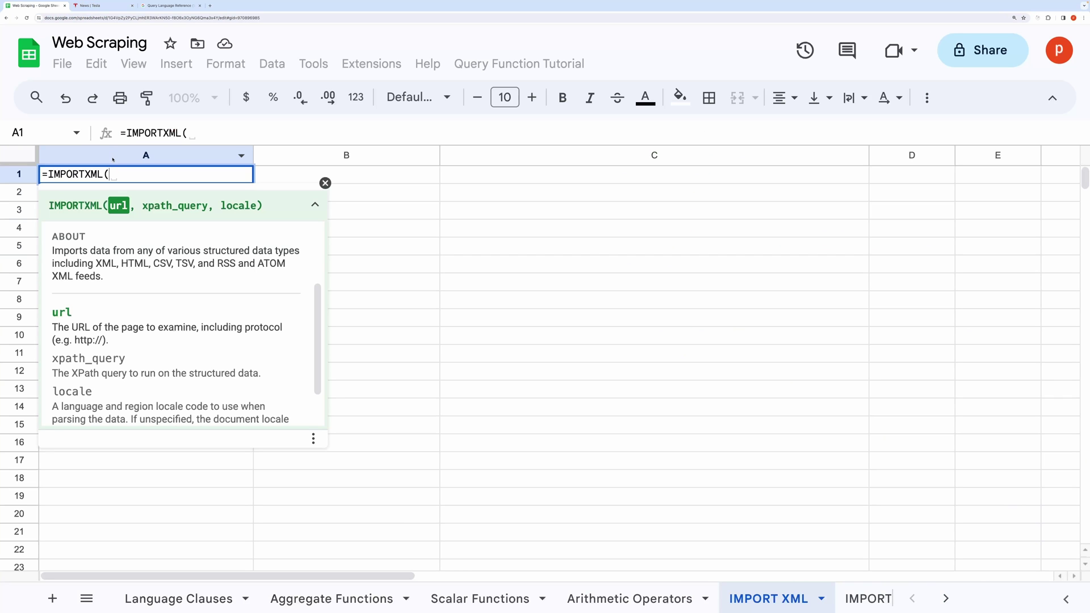
text(")
key(ctrl+v)
text(")
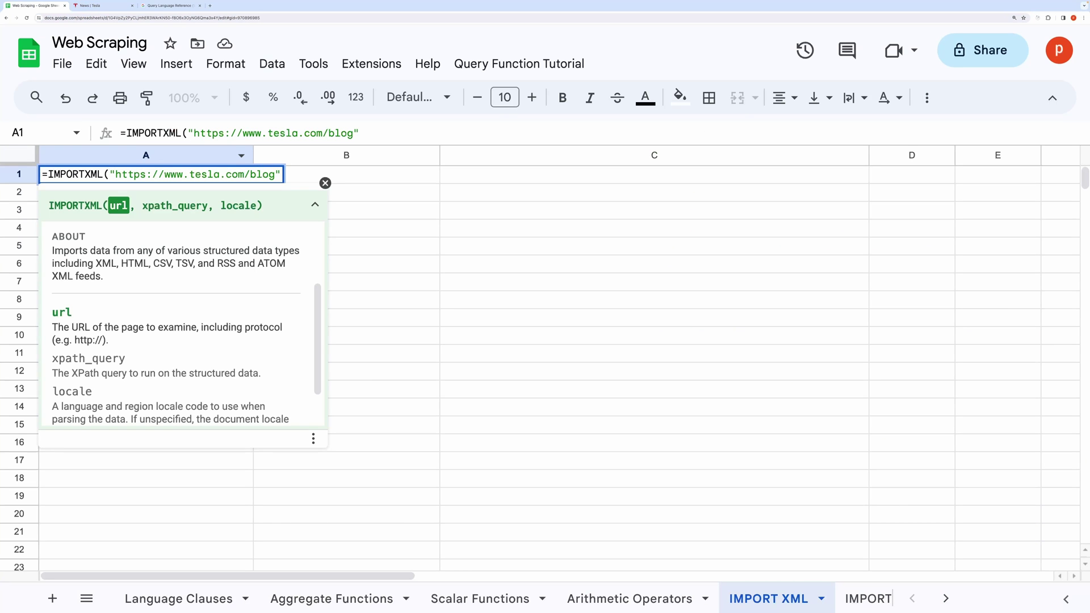
text(,)
Paste the copied XPath as the query, swap its inner double quotes for single quotes, and commit.
click(356, 134)
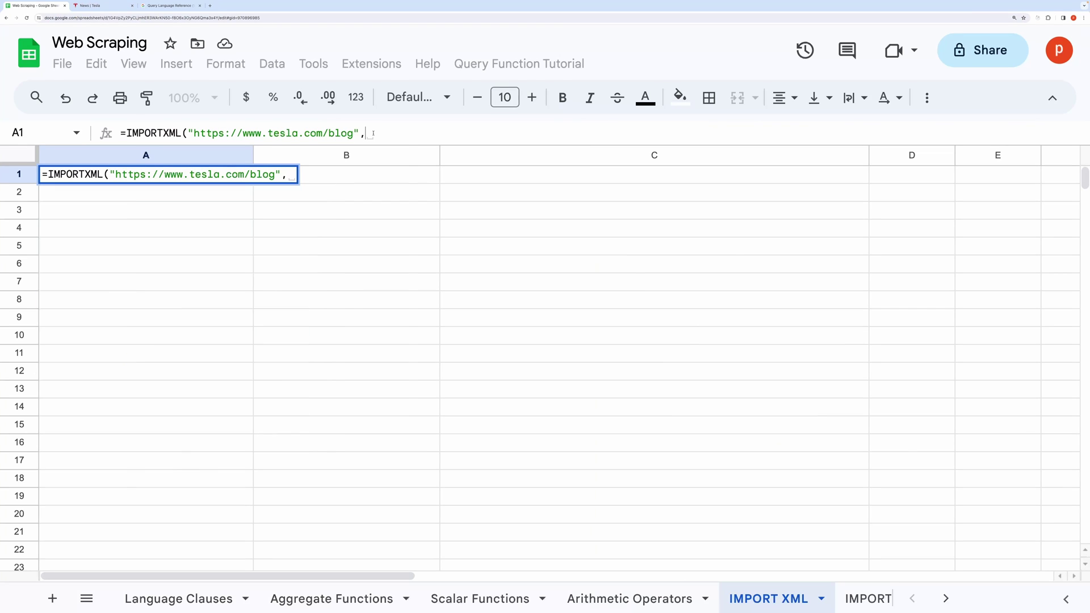
text(")
key(ctrl+v)
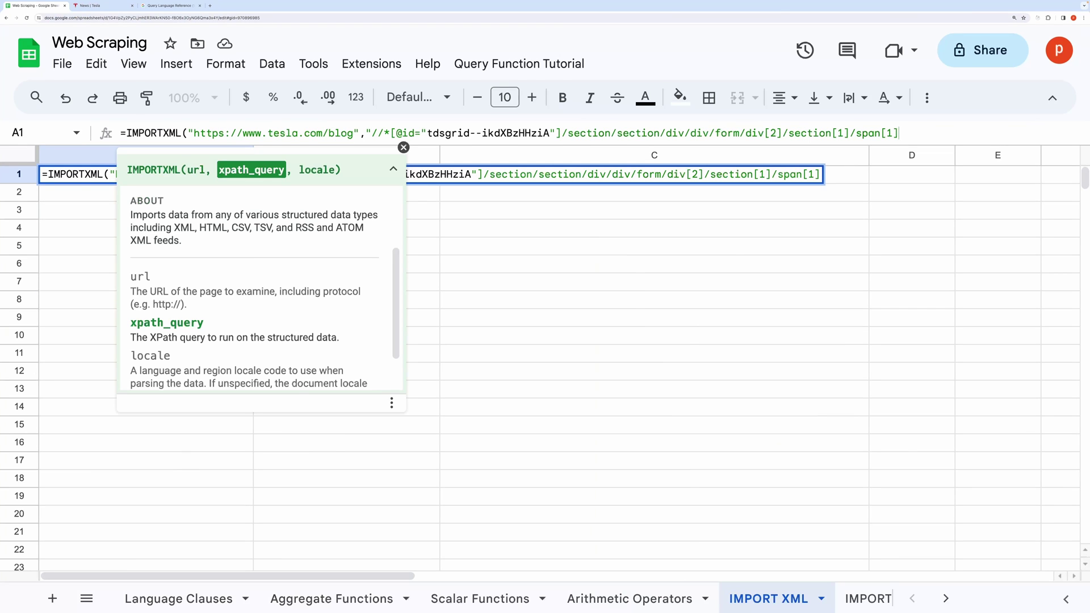
text("))
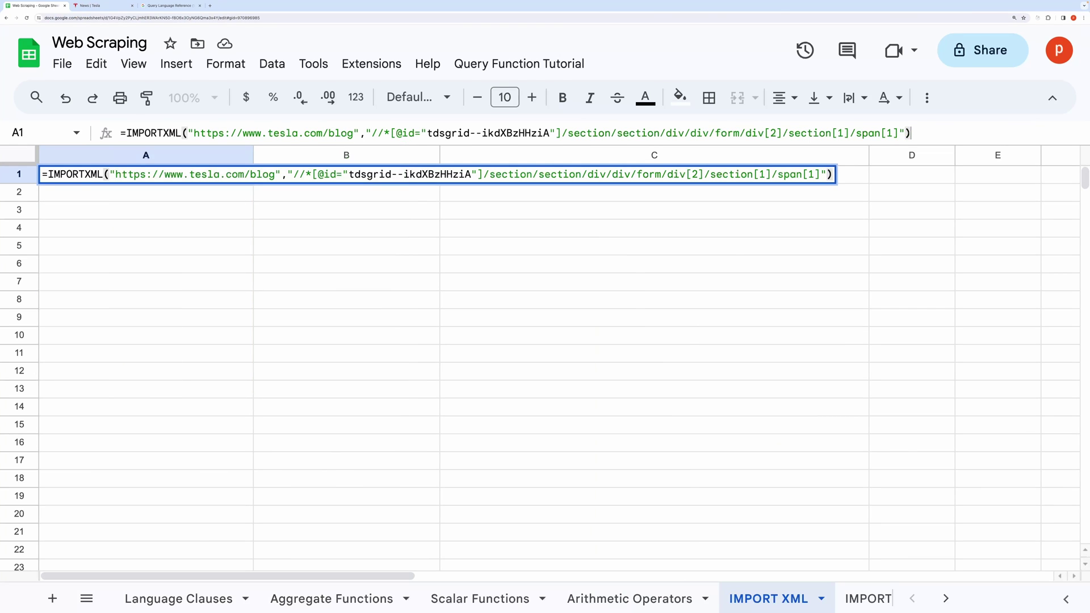
click(426, 132)
key(BackSpace)
text(')
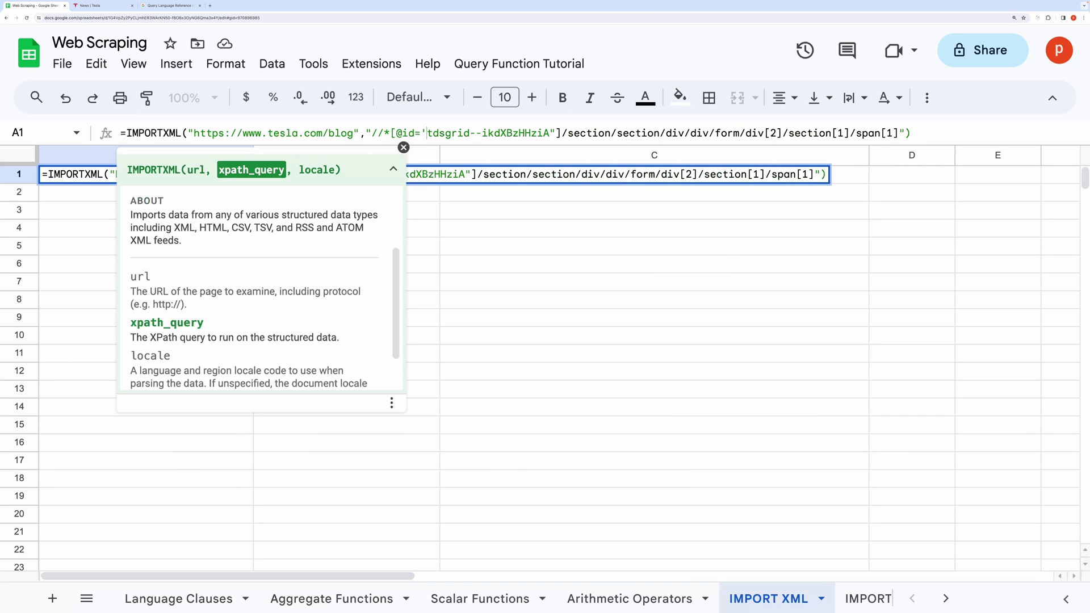
text(')
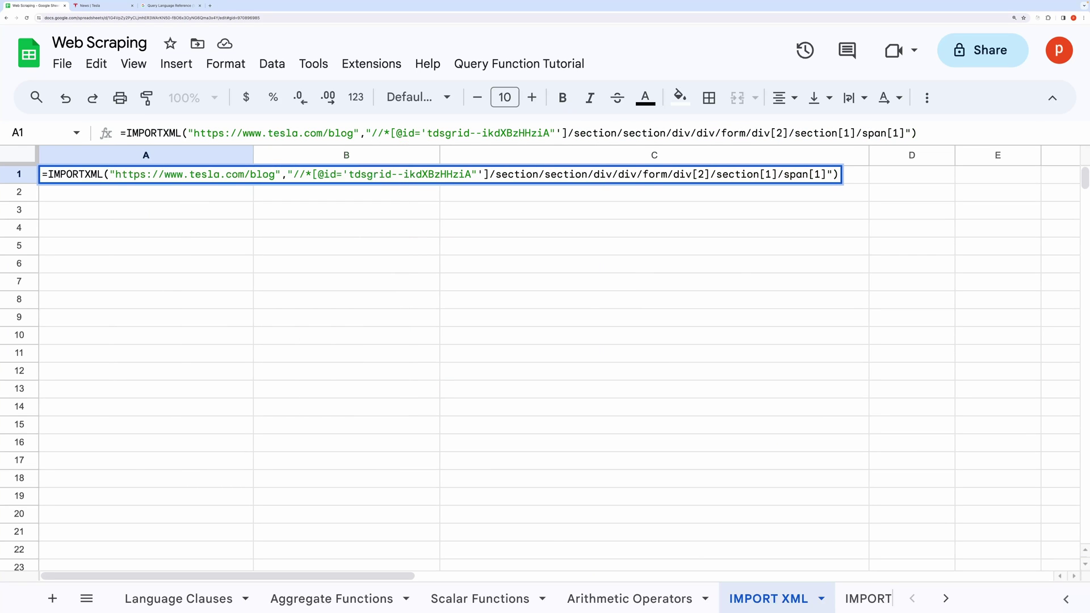
key(BackSpace)
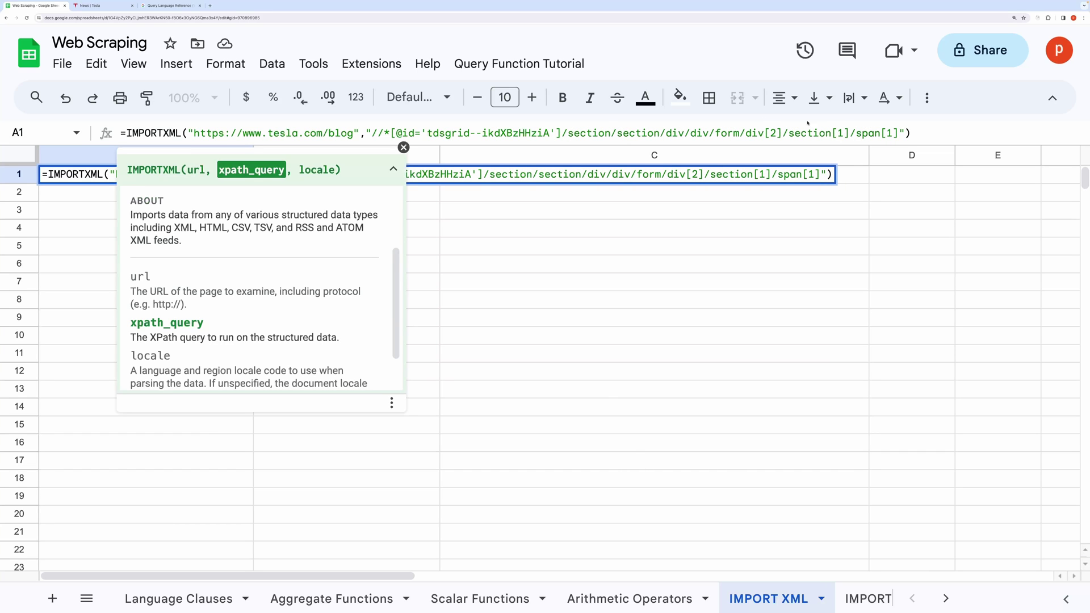
key(Return)
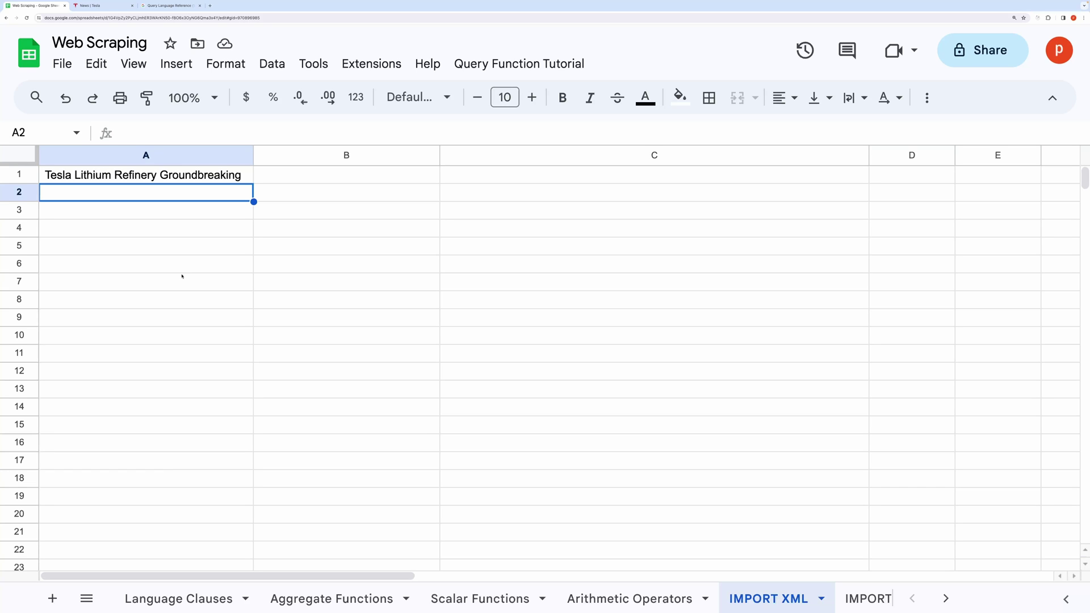
click(273, 172)
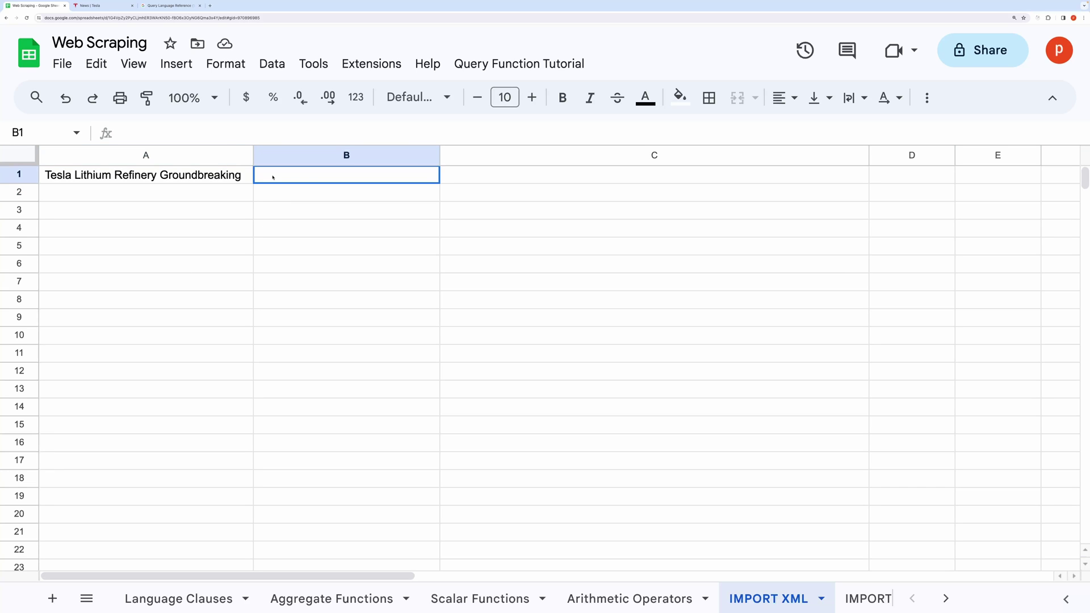
click(188, 180)
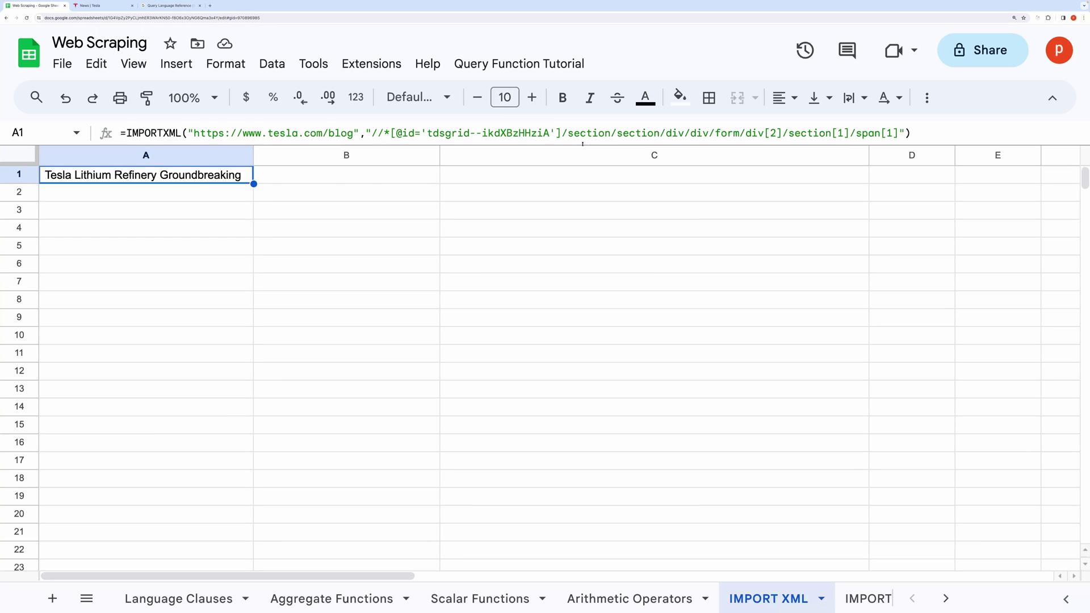
drag(396, 133, 901, 130)
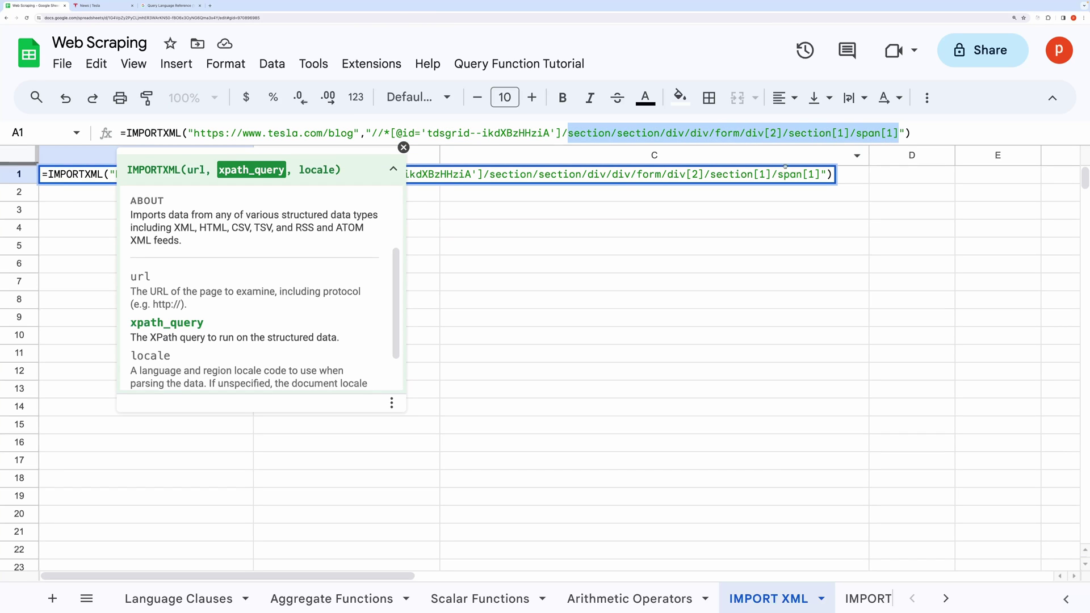
click(568, 228)
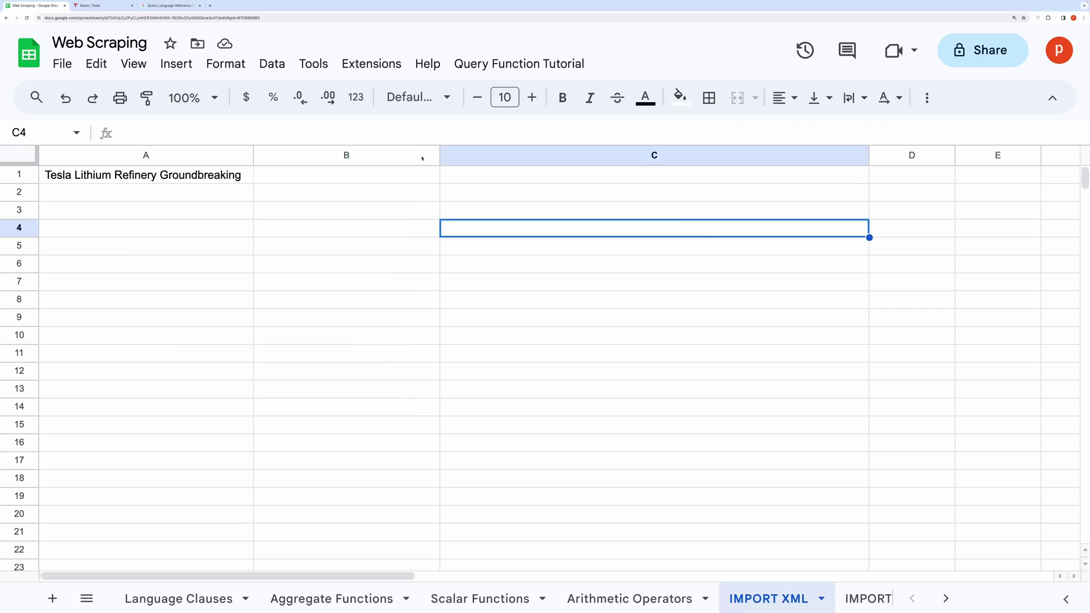
Expand the Elements tree from block-layout-builder down to the first article teaser's heading span.
click(103, 6)
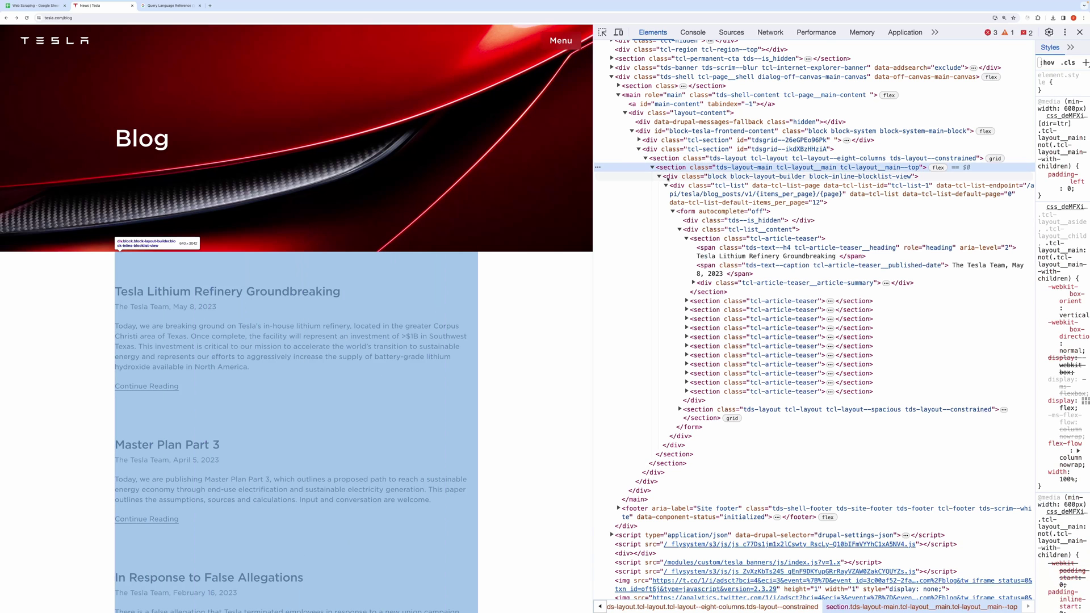
click(675, 177)
click(676, 187)
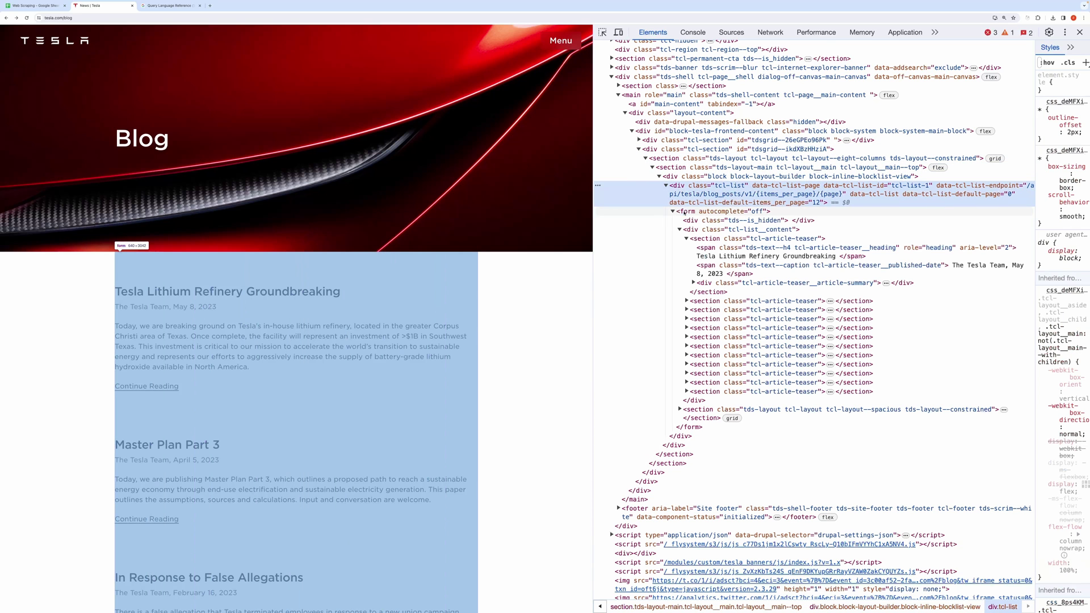
click(685, 212)
click(685, 220)
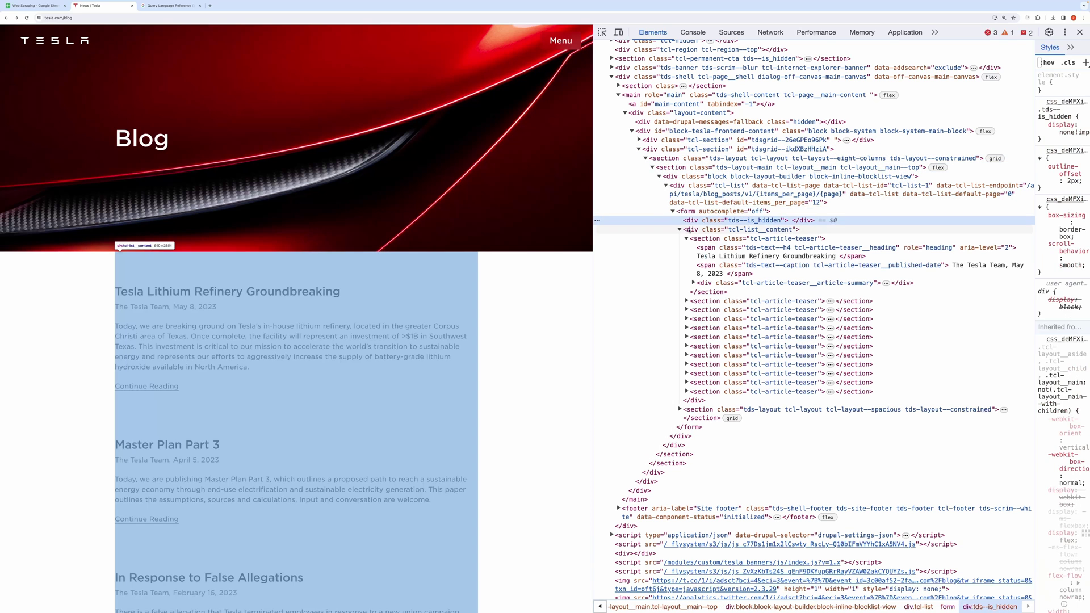
click(689, 229)
click(695, 238)
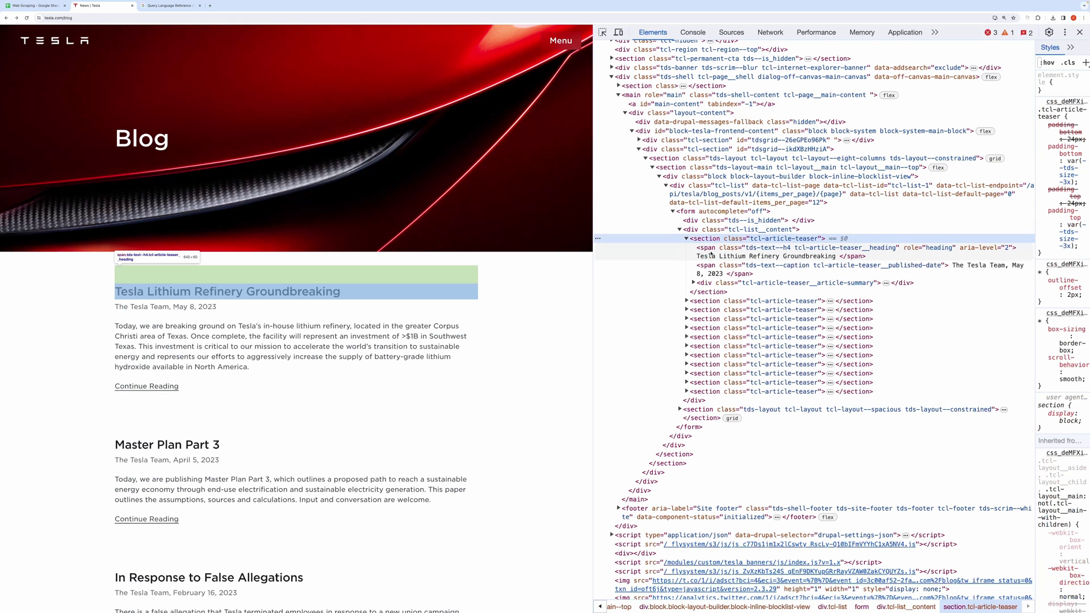
click(710, 251)
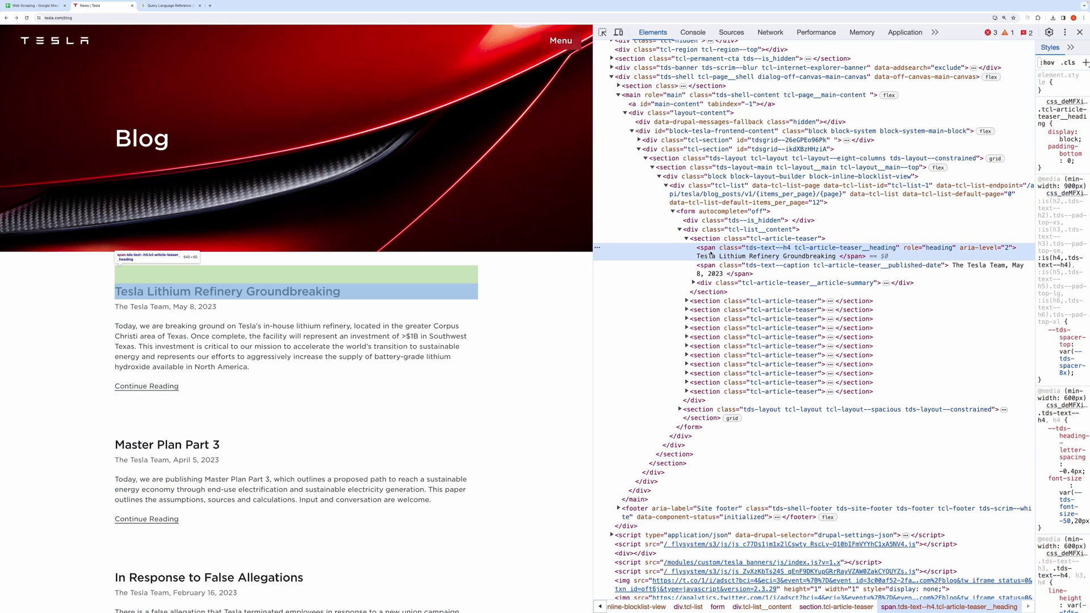
Paste the IMPORTXML formula into B1 and change span[1] to span[2] to fetch the byline and date.
click(27, 7)
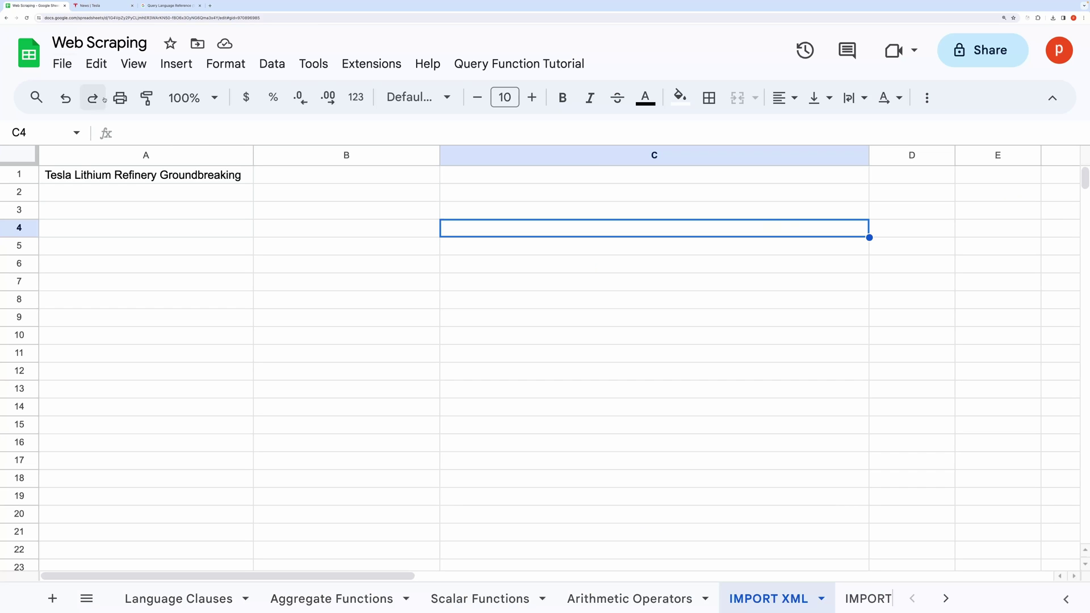
click(275, 176)
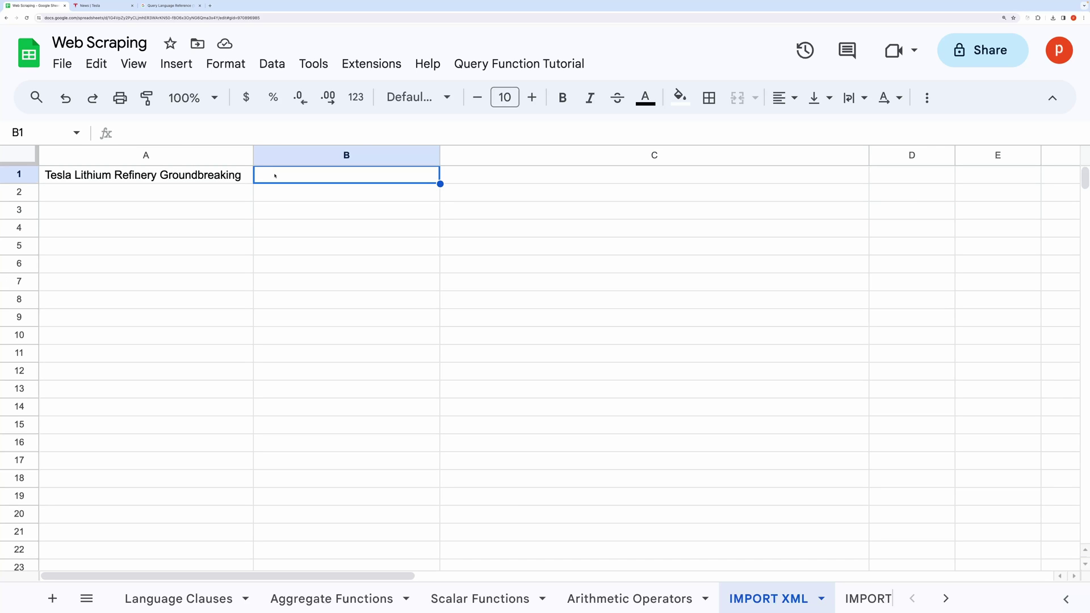
text(=IMPORTXML("https://www.tesla.com/blog","//*[@id='tdsgrid--ikdXBzHHziA']/section/section/div/div/form/div[2]/section[1]/span[1]"))
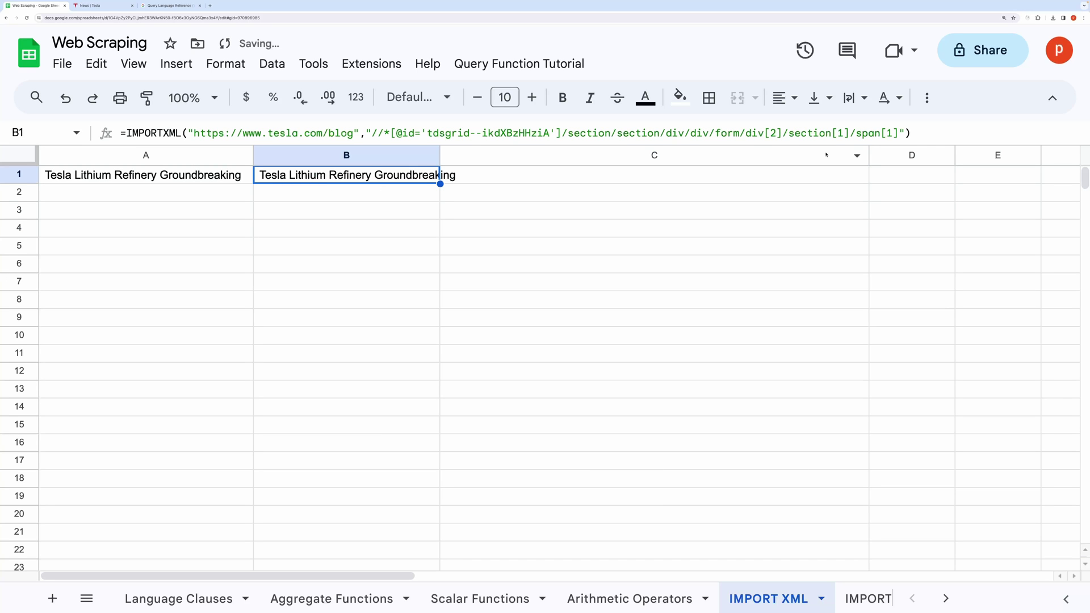
click(896, 133)
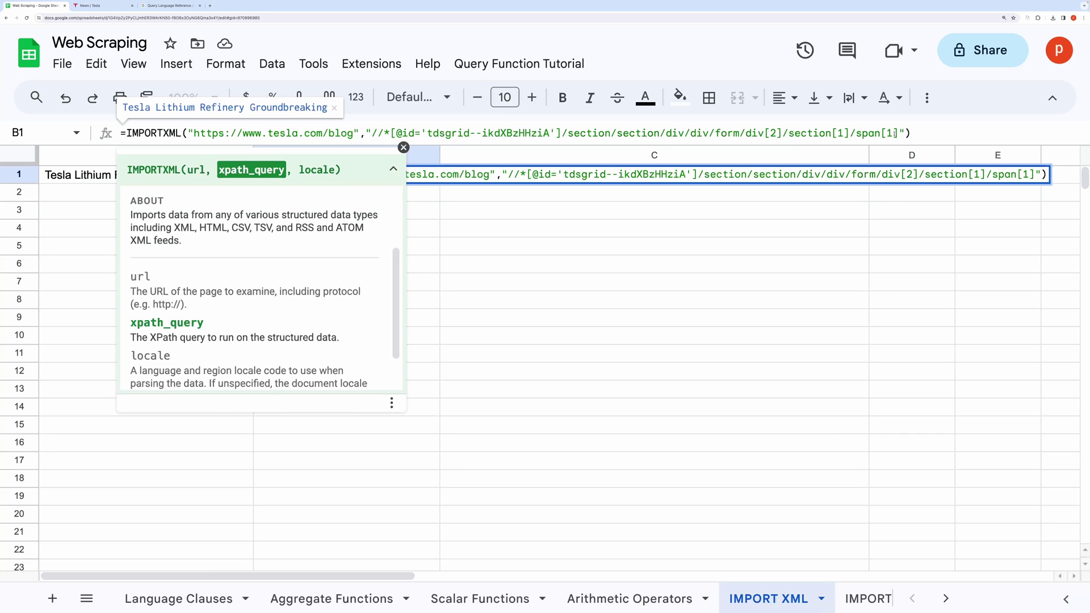
key(BackSpace)
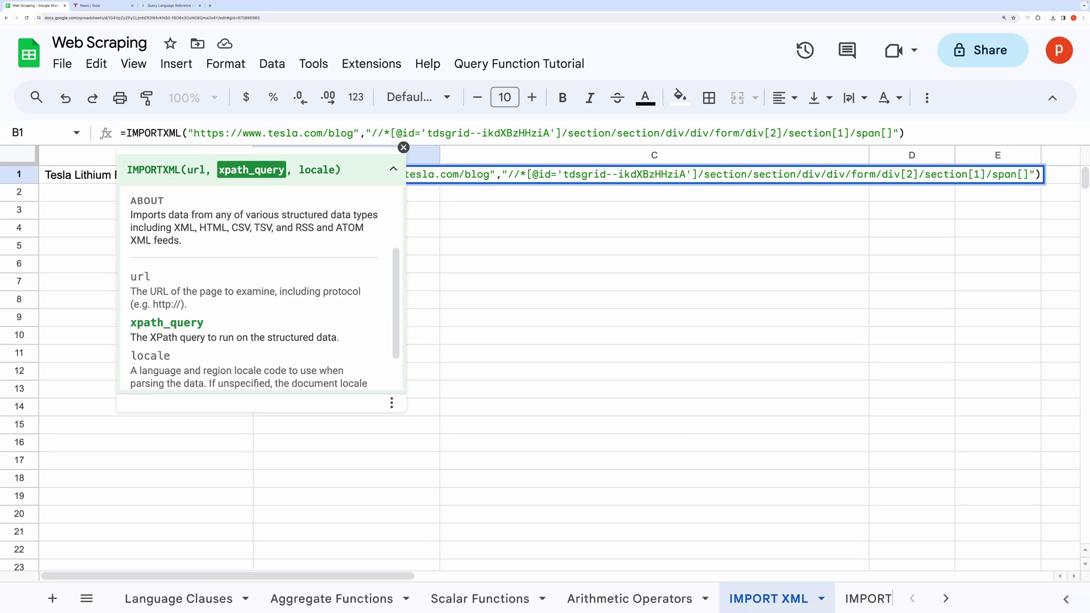
text(2)
key(Return)
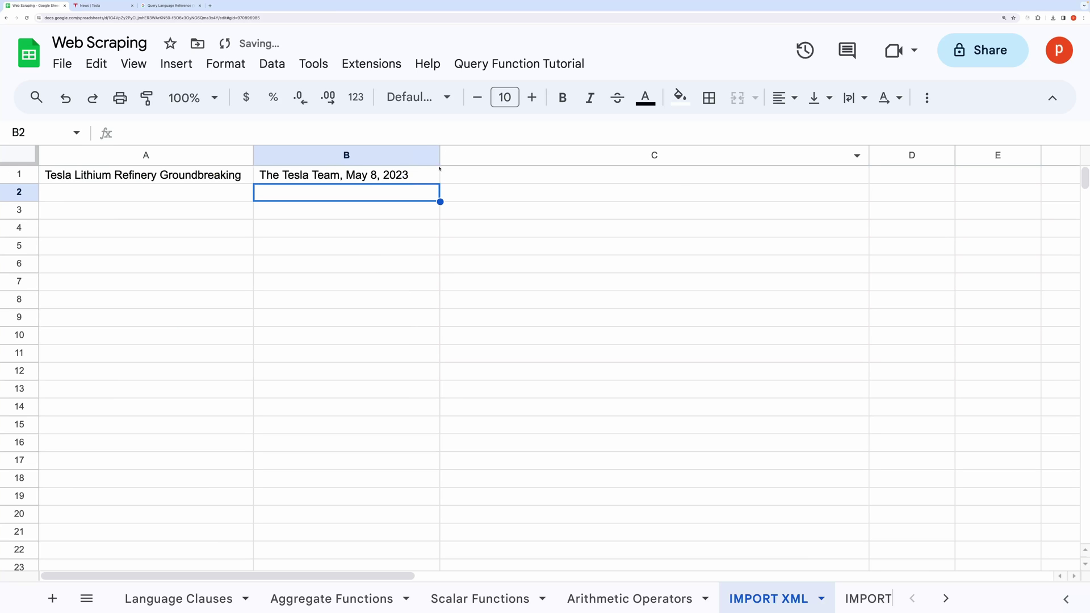
Widen column B to fit 'The Tesla Team, May 8, 2023' and recheck B1's formula.
drag(440, 155, 447, 155)
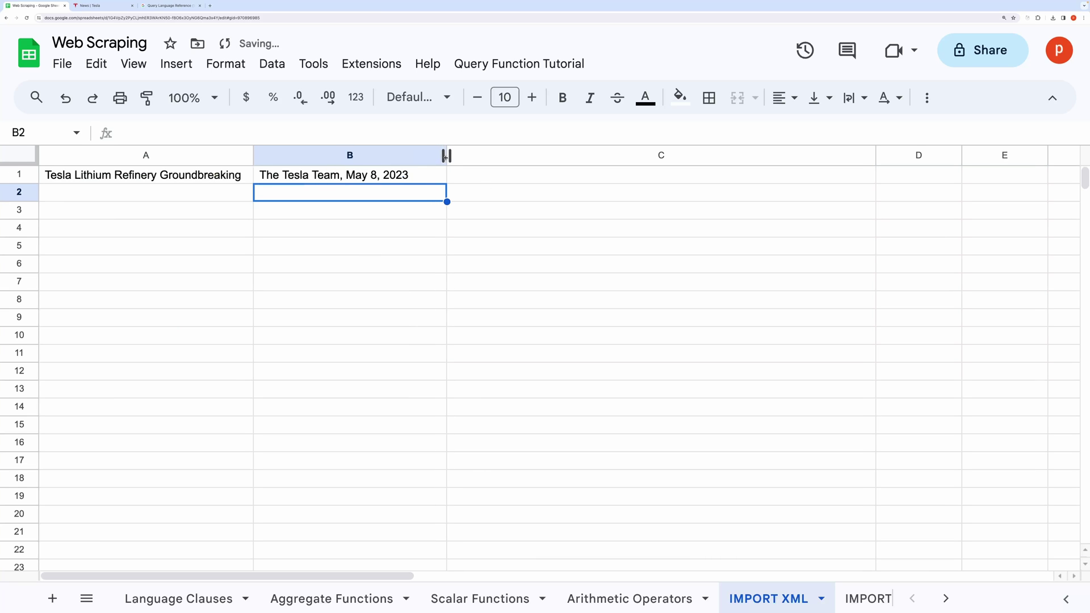
click(374, 176)
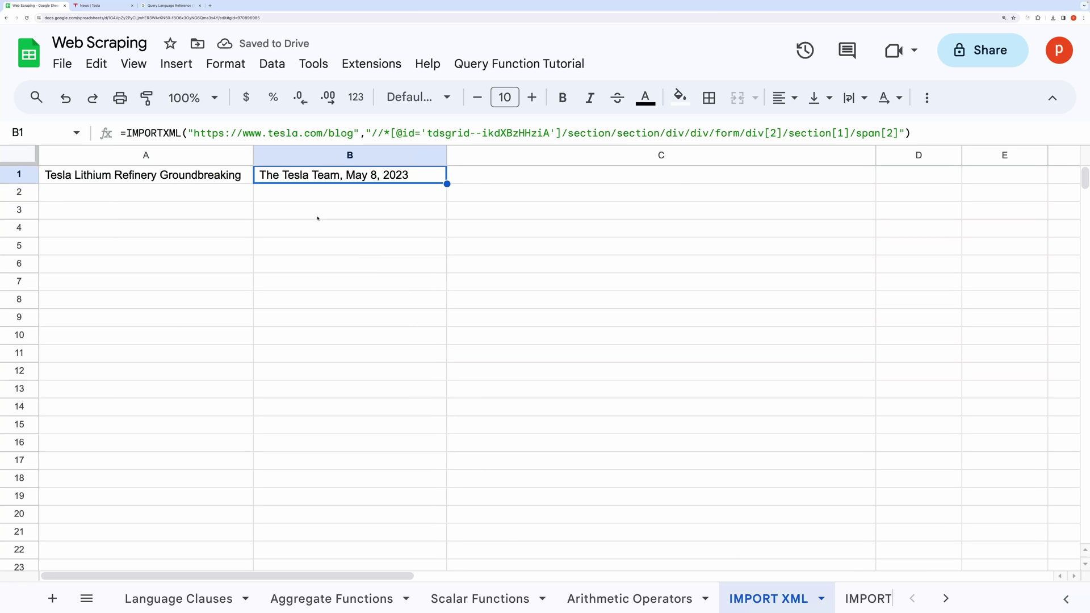
click(296, 219)
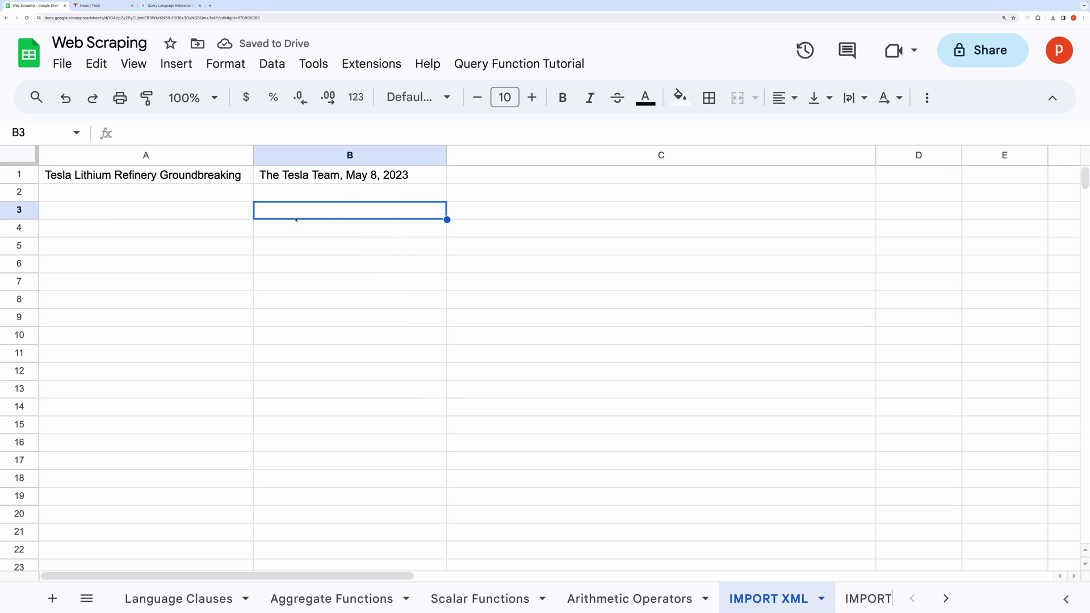
Insert a blank column before column A and a blank row above the imported data.
right_click(72, 157)
click(159, 236)
right_click(29, 173)
click(113, 305)
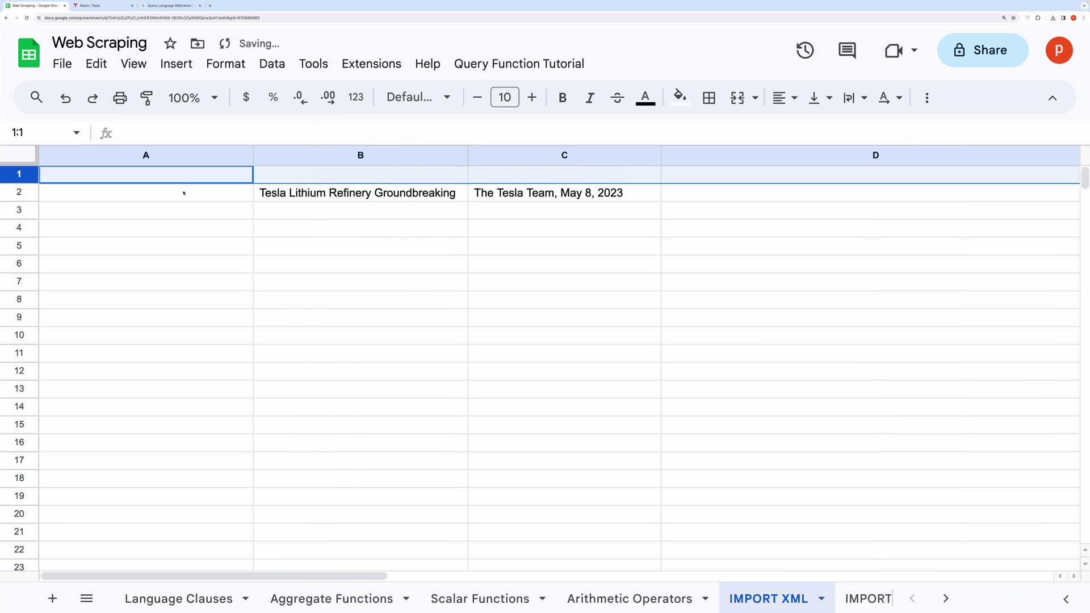
Enter the headers Sr/No, Title, Date, Description and Continue Link across row 1.
text(Sr/No)
key(Tab)
text(Title)
key(Tab)
text(Date)
key(Tab)
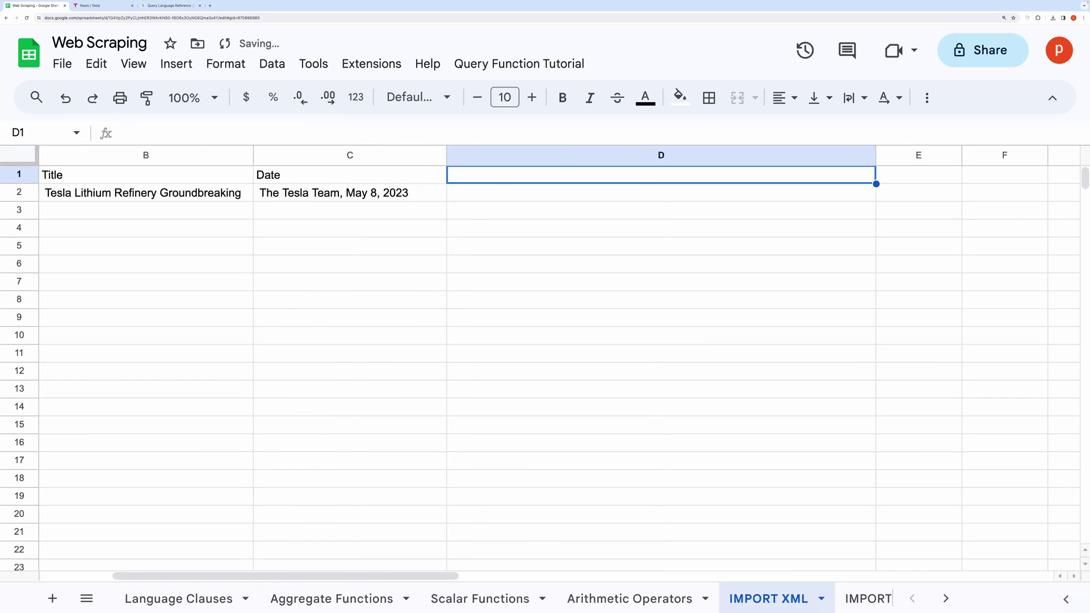
text(Description)
key(Tab)
text(Cntinue )
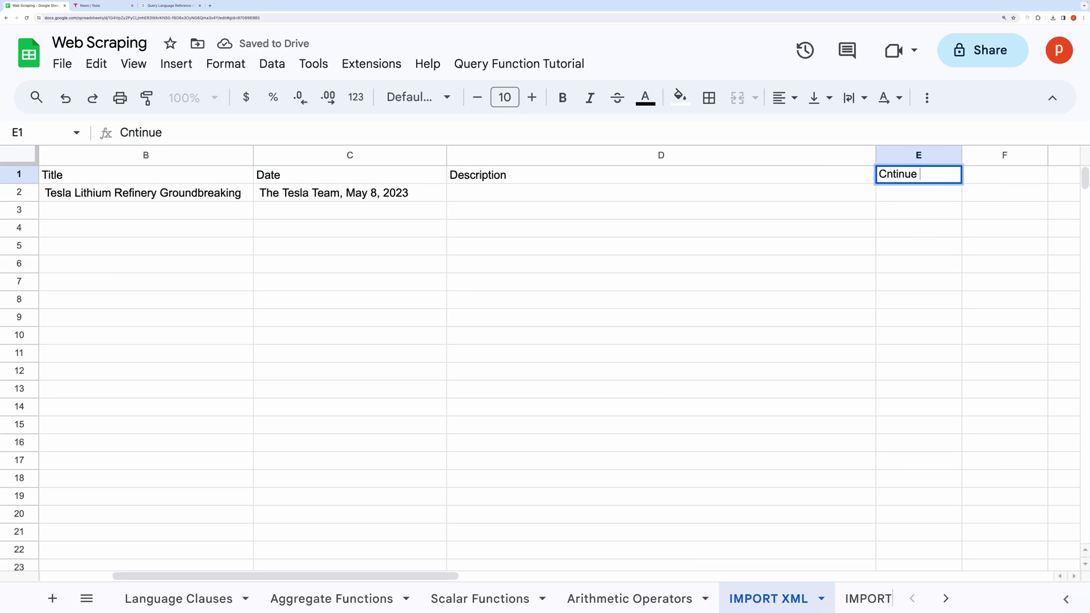
text(Link)
key(Escape)
text(Continue Lin)
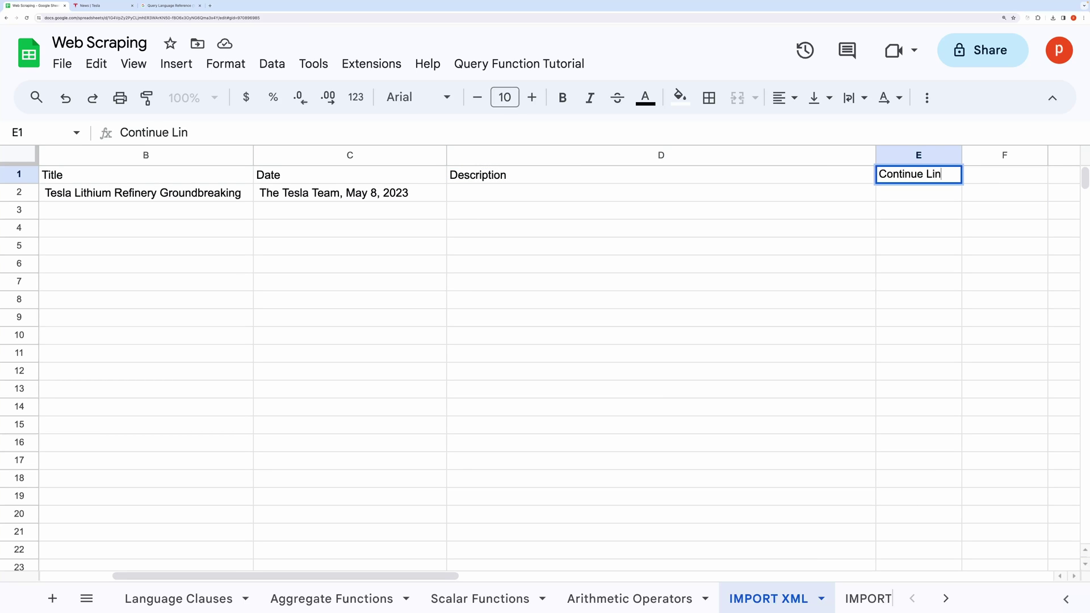
text(k)
click(292, 297)
Narrow column A and make the header row bold.
drag(284, 576, 211, 575)
drag(253, 155, 75, 155)
click(55, 175)
key(ctrl+shift+Right)
key(ctrl+b)
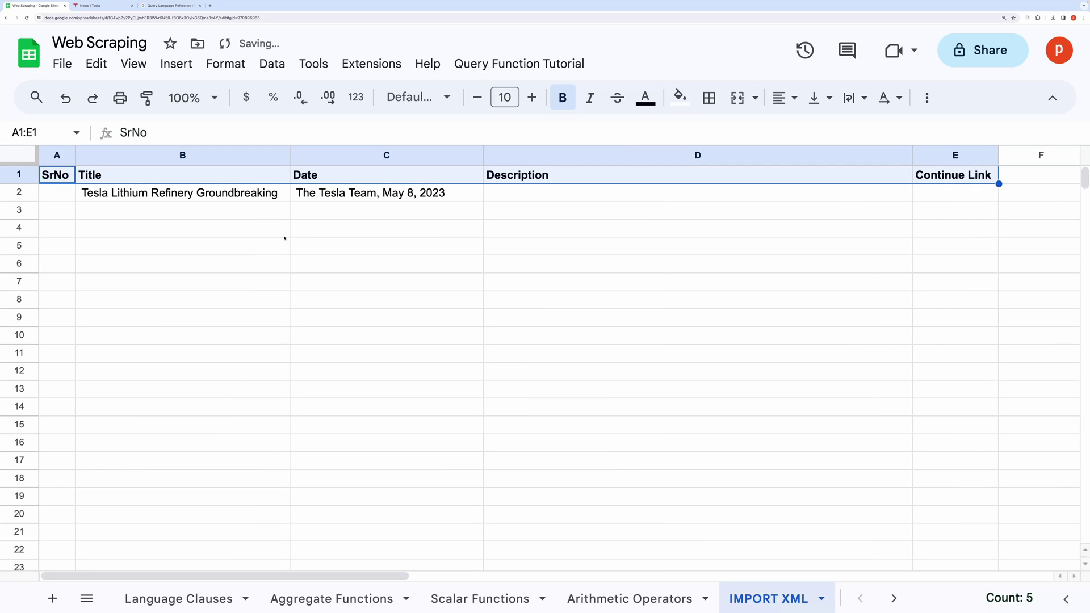
click(284, 238)
click(499, 194)
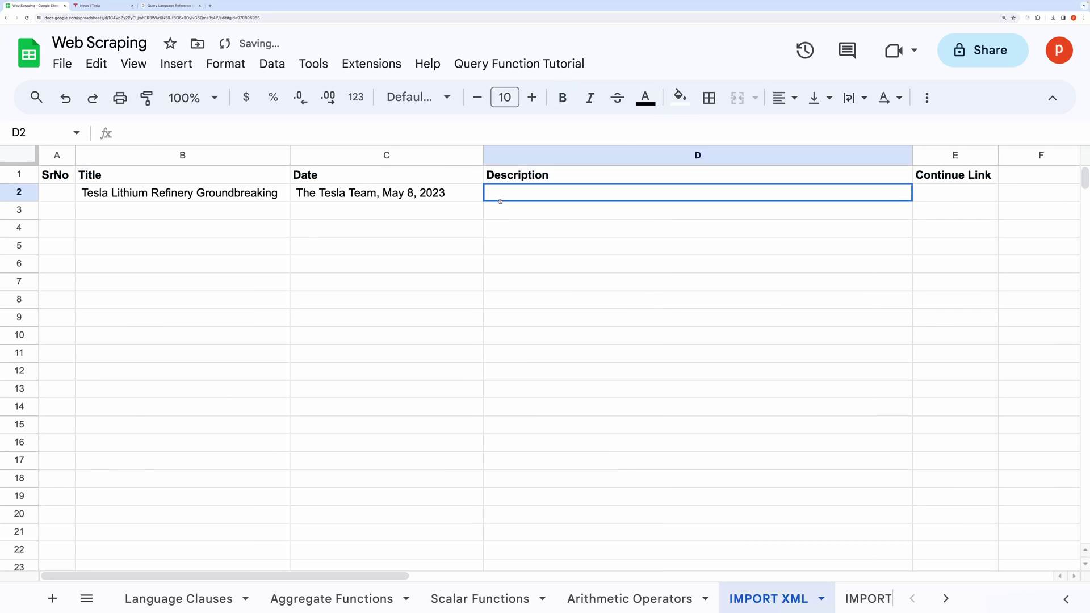
Inspect the Tesla blog's first article summary paragraph in DevTools and copy its XPath.
click(452, 250)
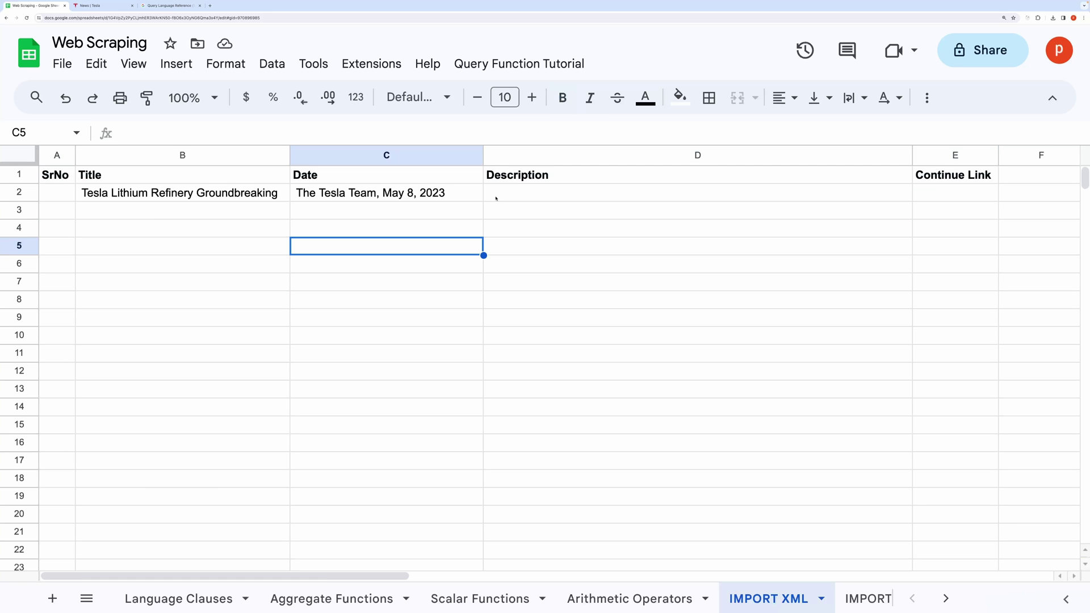
click(119, 9)
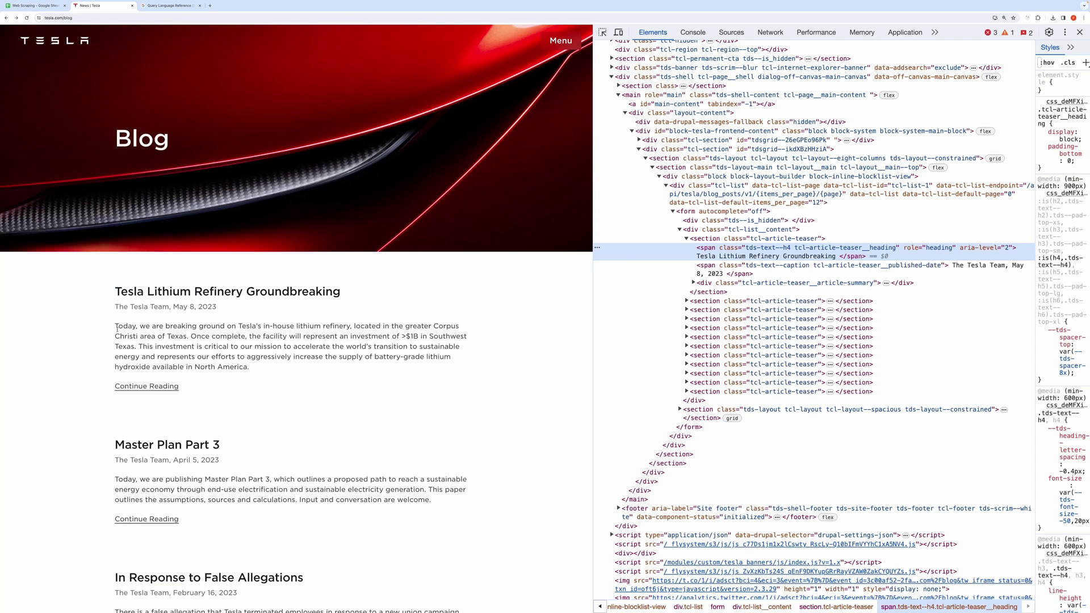
drag(115, 326, 258, 373)
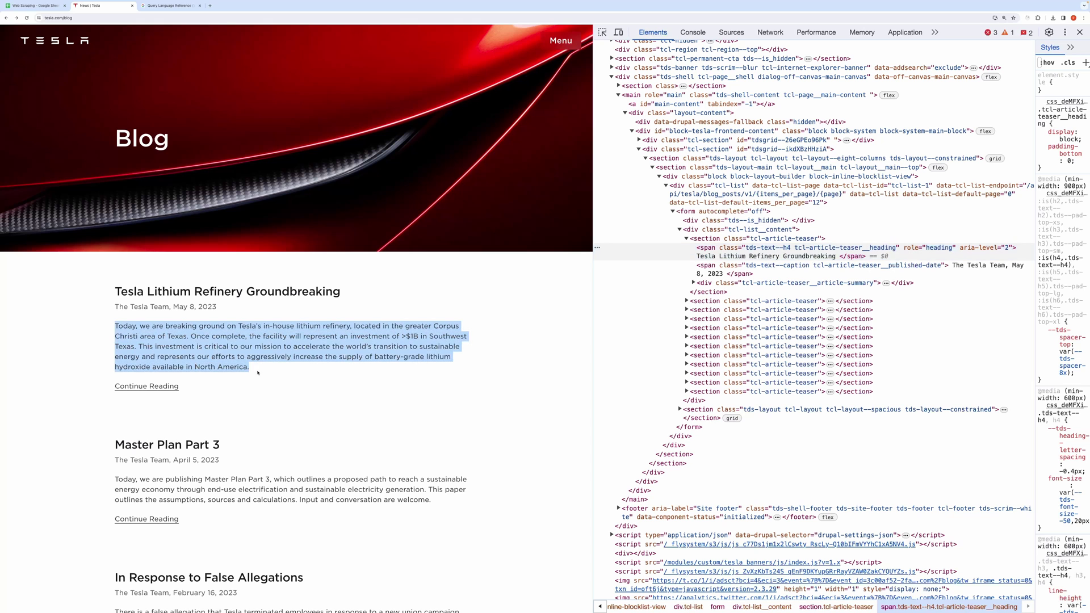
right_click(193, 346)
click(227, 408)
right_click(717, 293)
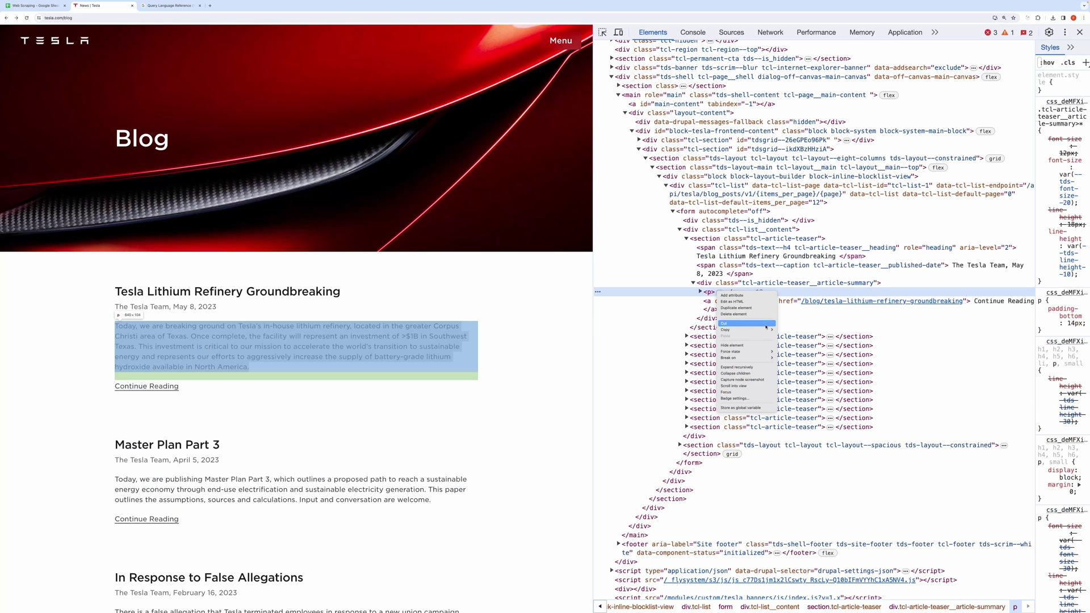
mouse_move(767, 330)
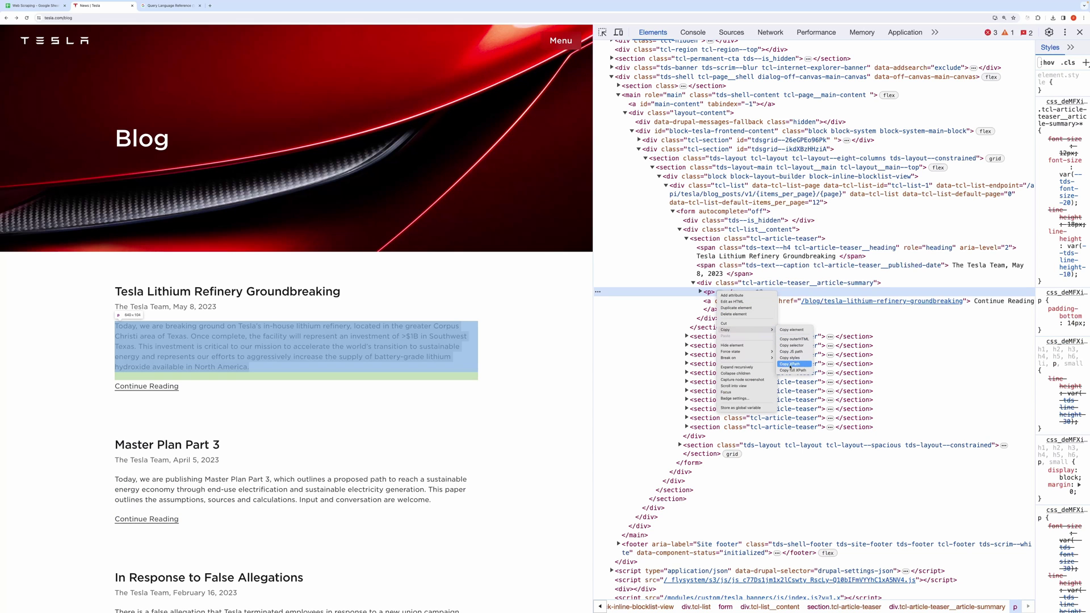
click(791, 366)
click(55, 8)
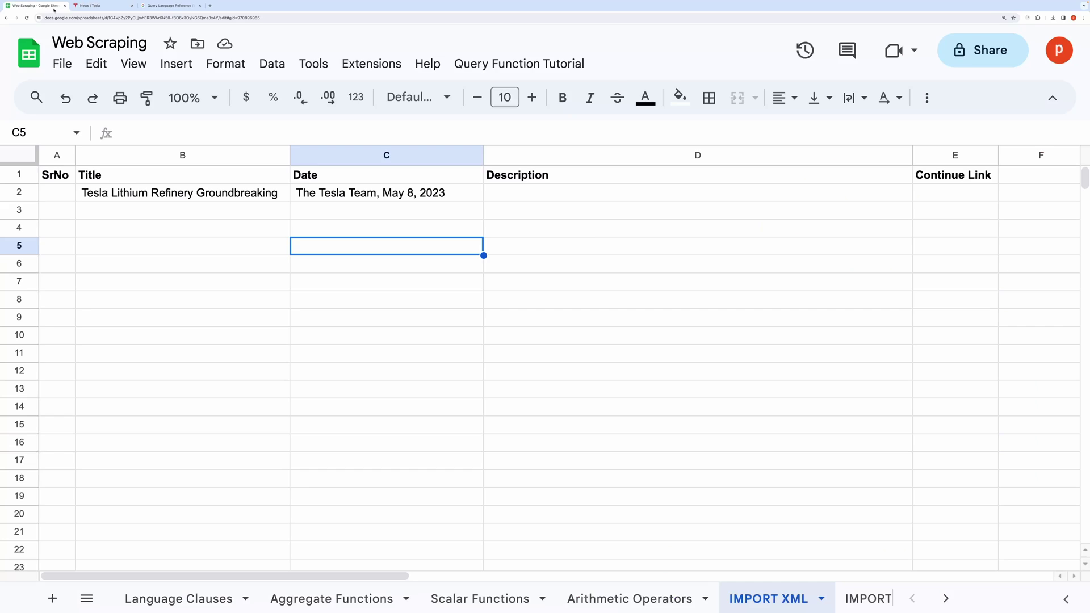
Put an IMPORTXML formula using the copied paragraph XPath into D2, switching inner quotes to single quotes.
click(516, 197)
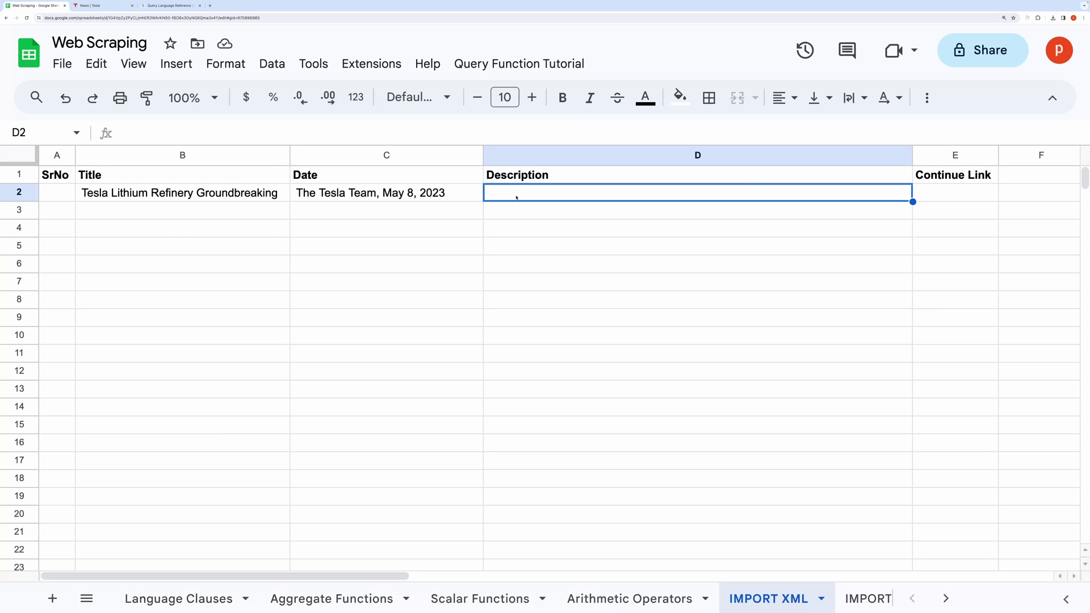
key(ctrl+v)
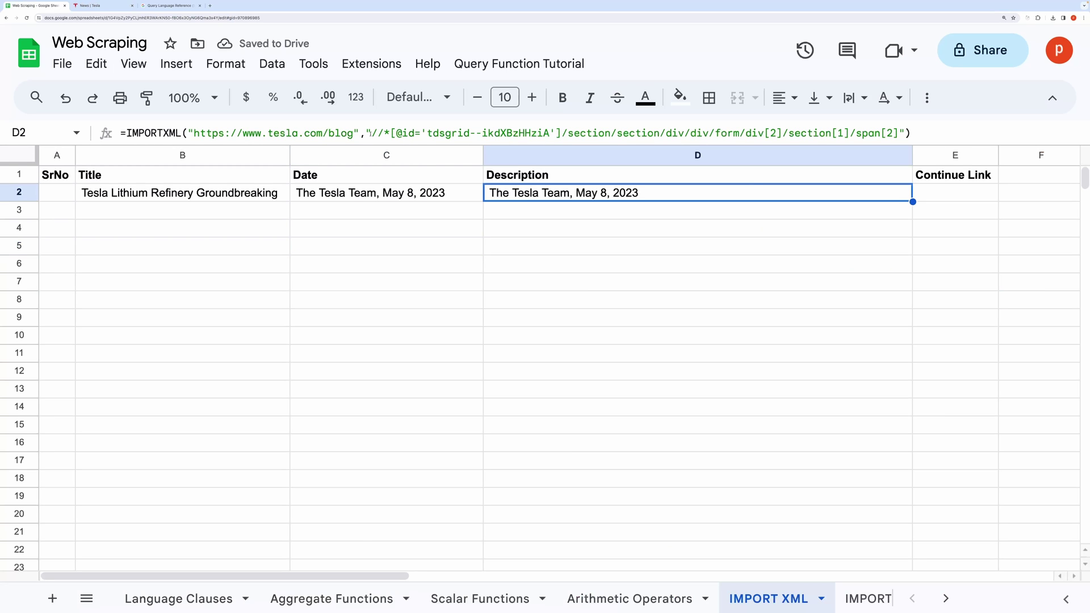
drag(369, 133, 900, 133)
key(ctrl+v)
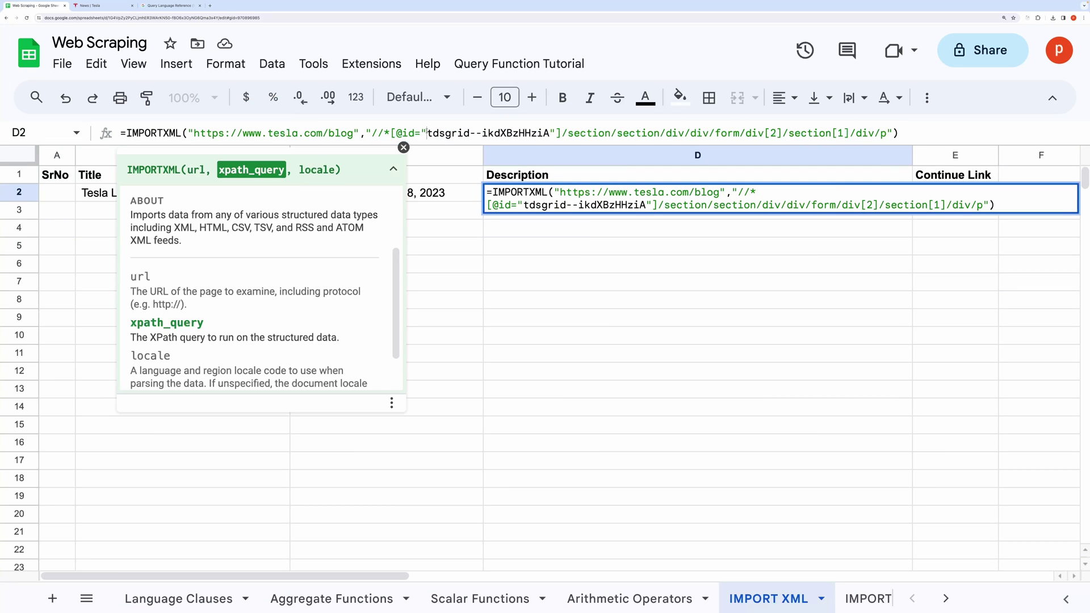
key(BackSpace)
text(')
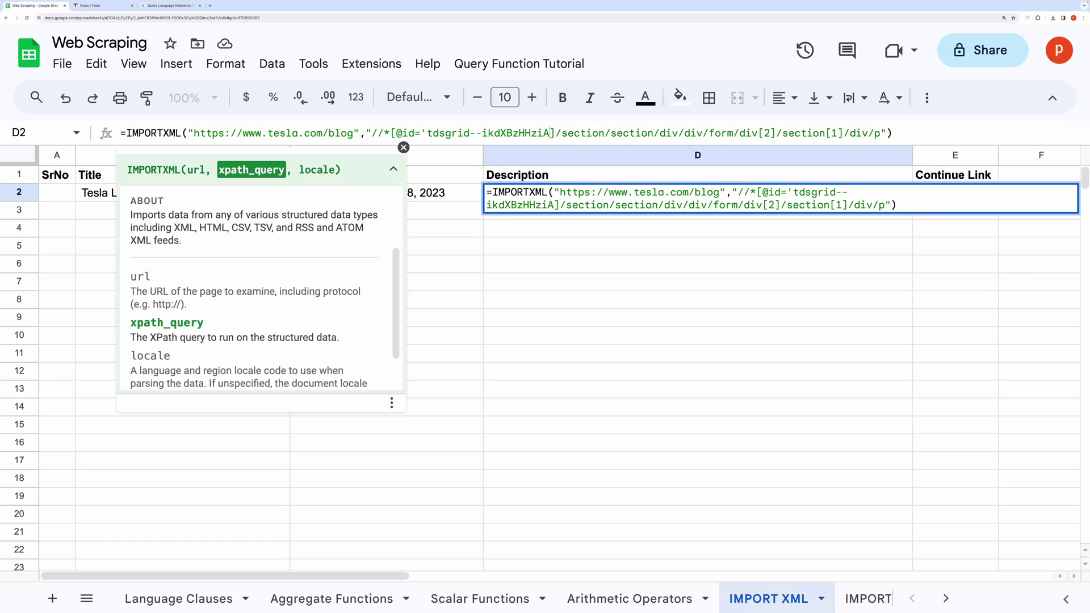
text(')
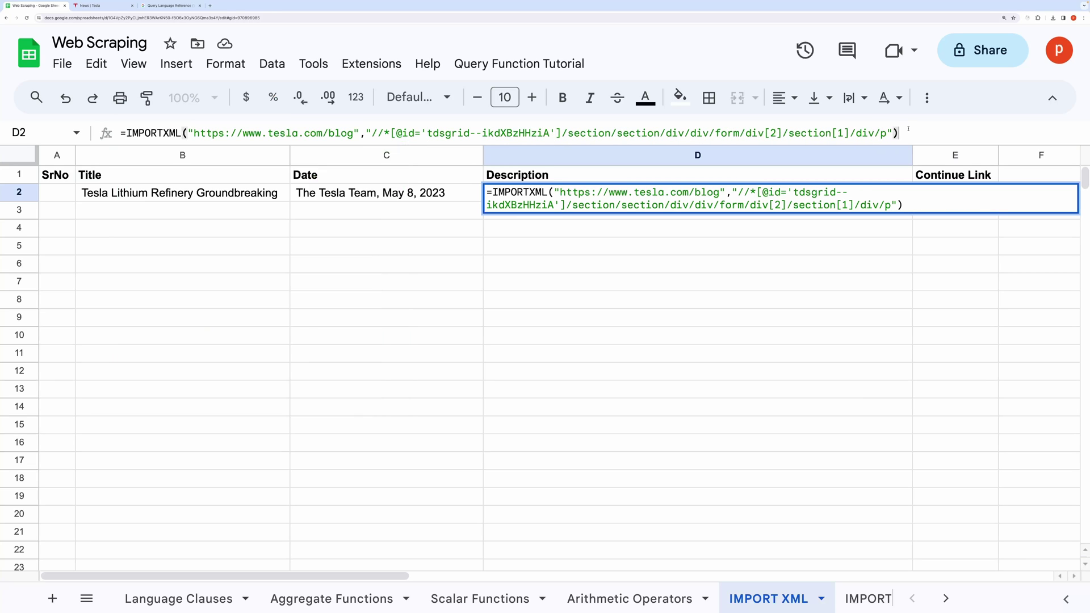
key(Return)
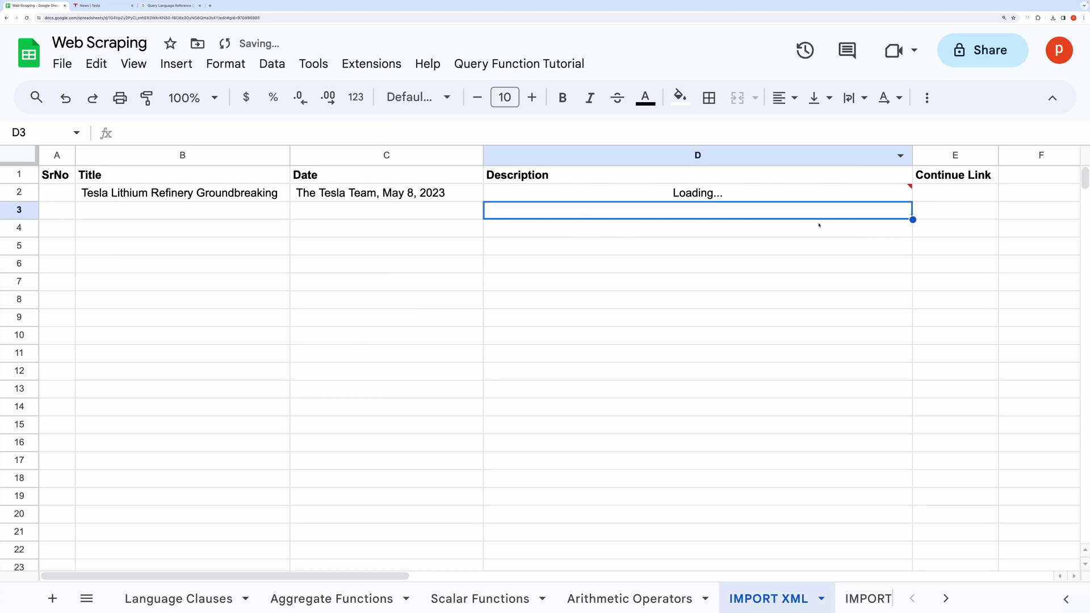
Top-align the text in rows 2 and 3 across columns A to F.
click(599, 318)
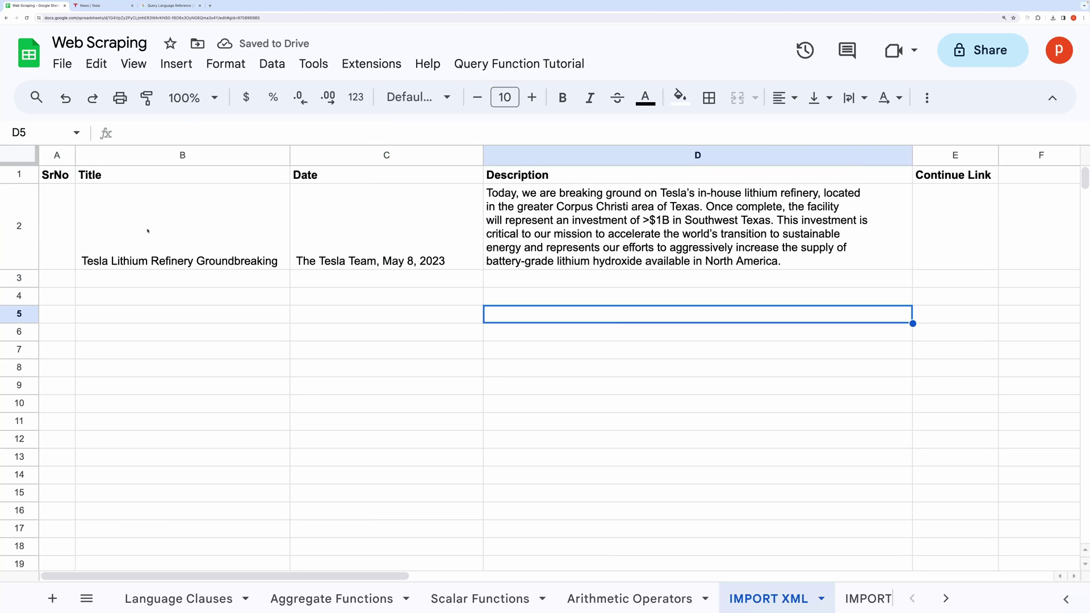
drag(65, 224, 1007, 284)
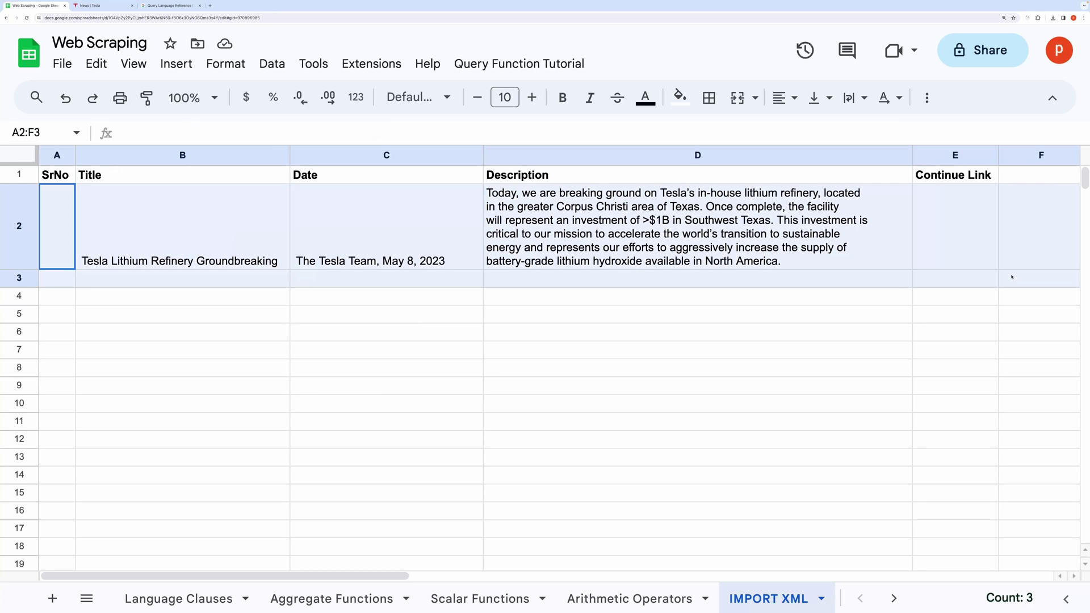
click(813, 103)
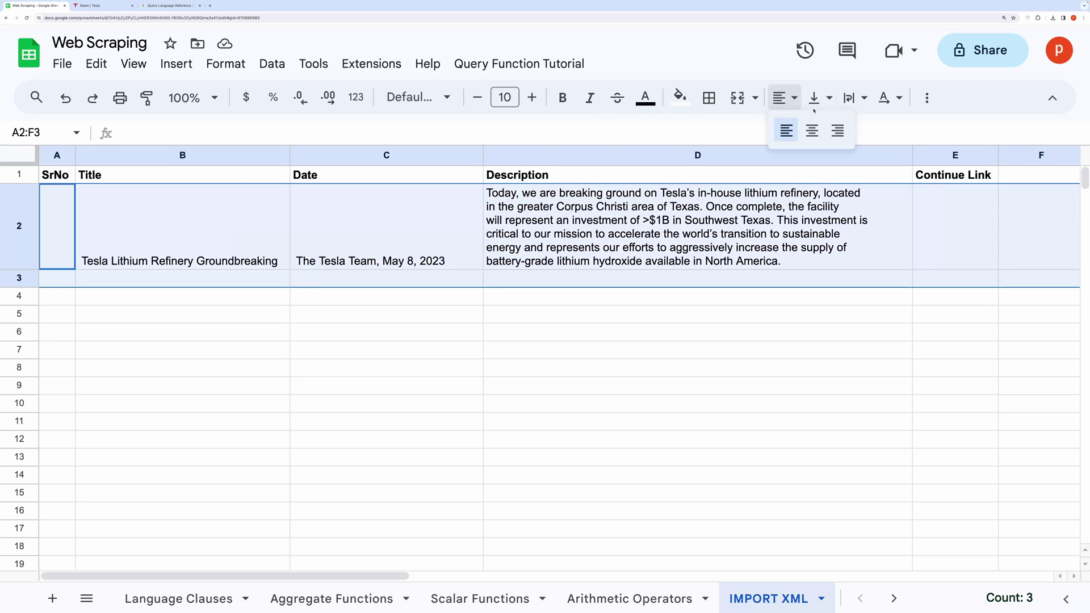
click(821, 131)
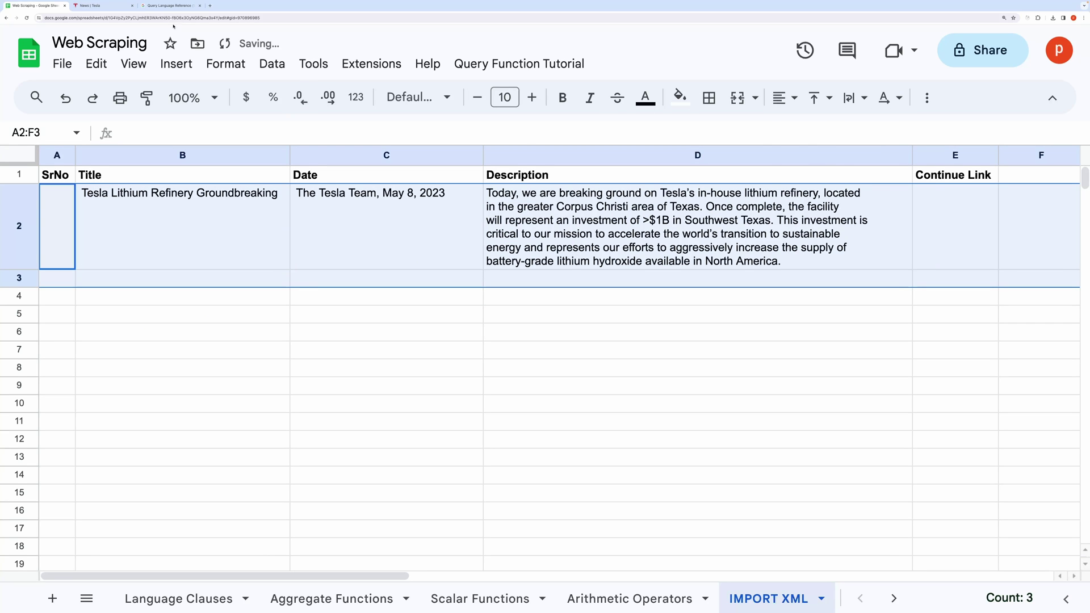
click(96, 5)
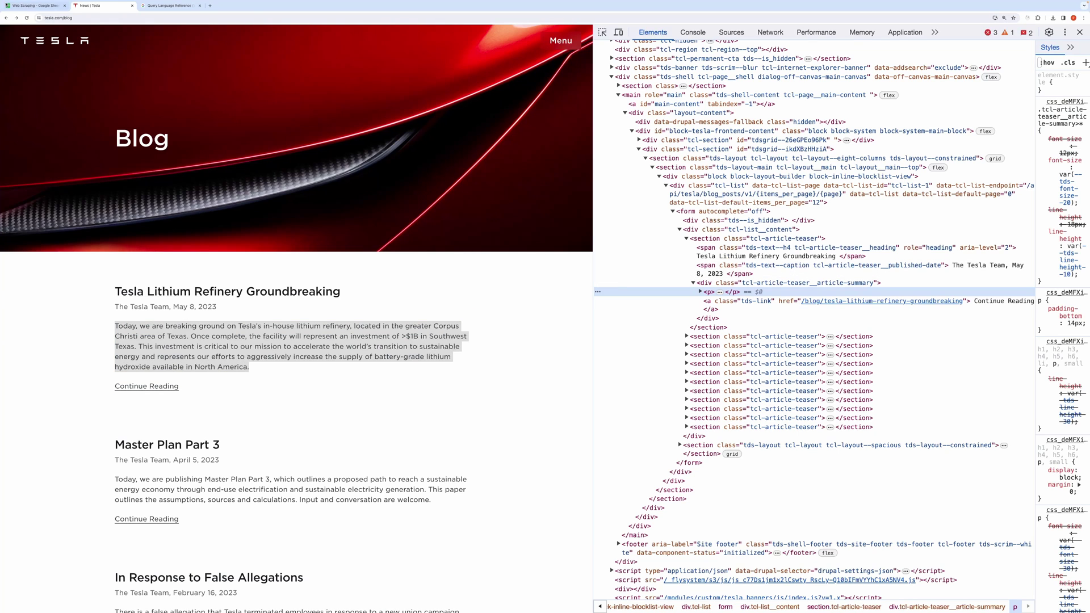
Revise D2's IMPORTXML XPath, replacing span[2] with div/p.
click(14, 6)
click(645, 246)
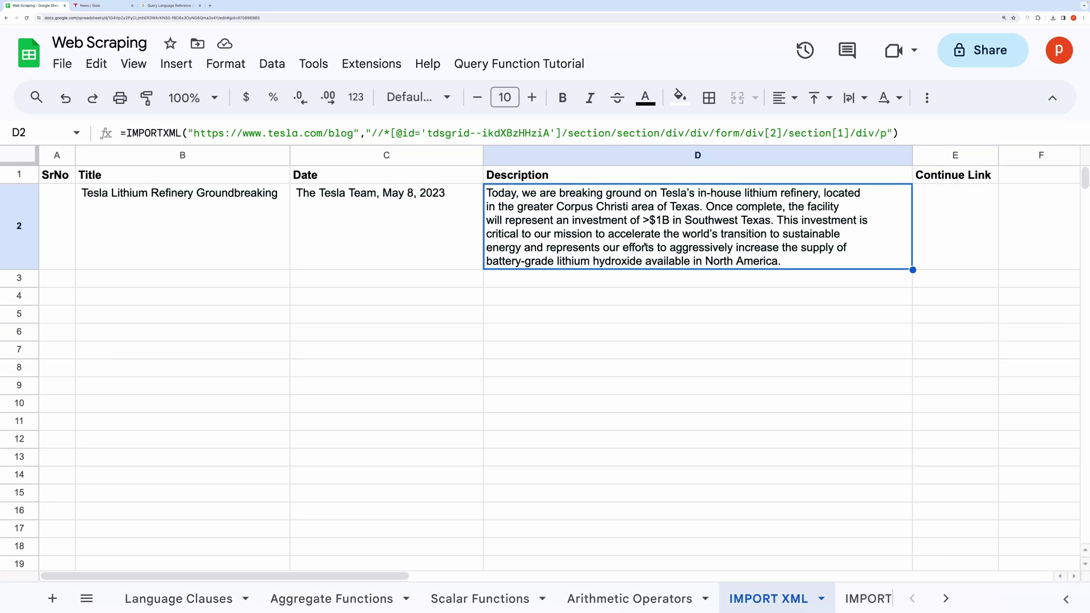
key(ctrl+z)
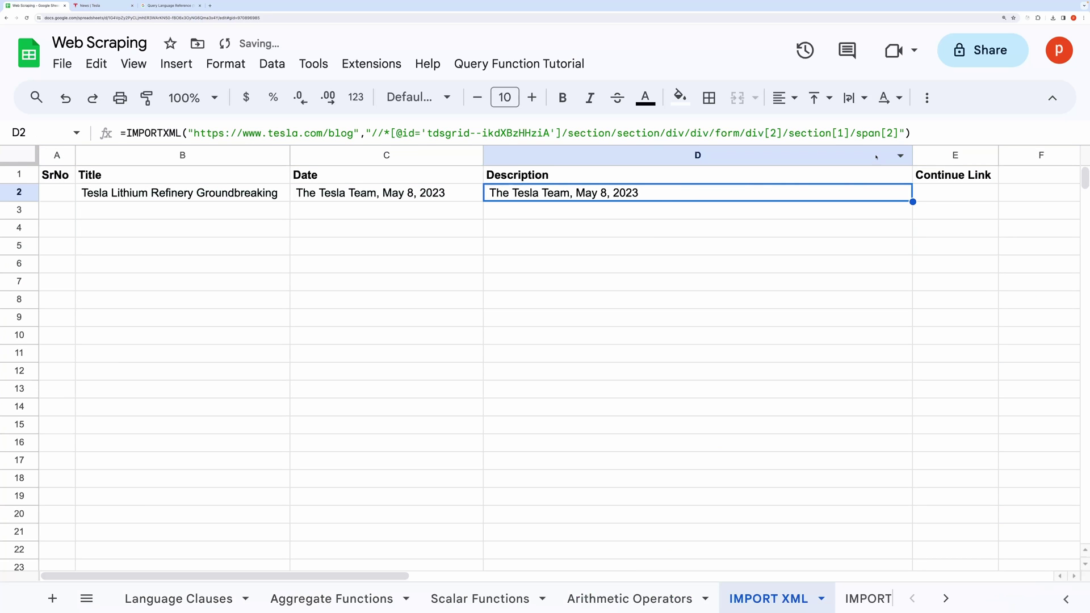
drag(899, 133, 856, 133)
text(div/p)
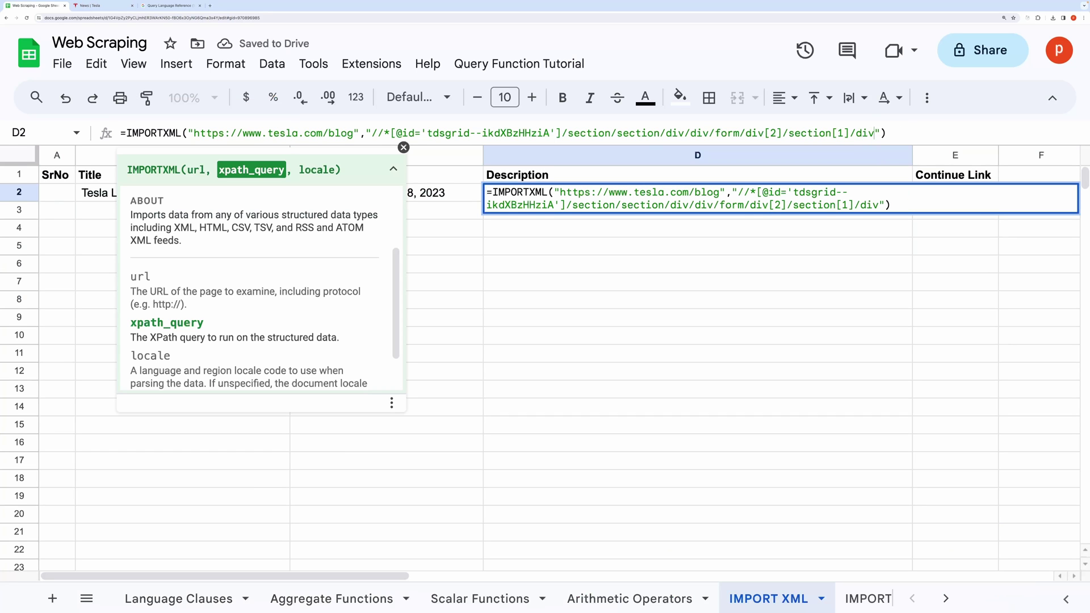
key(Return)
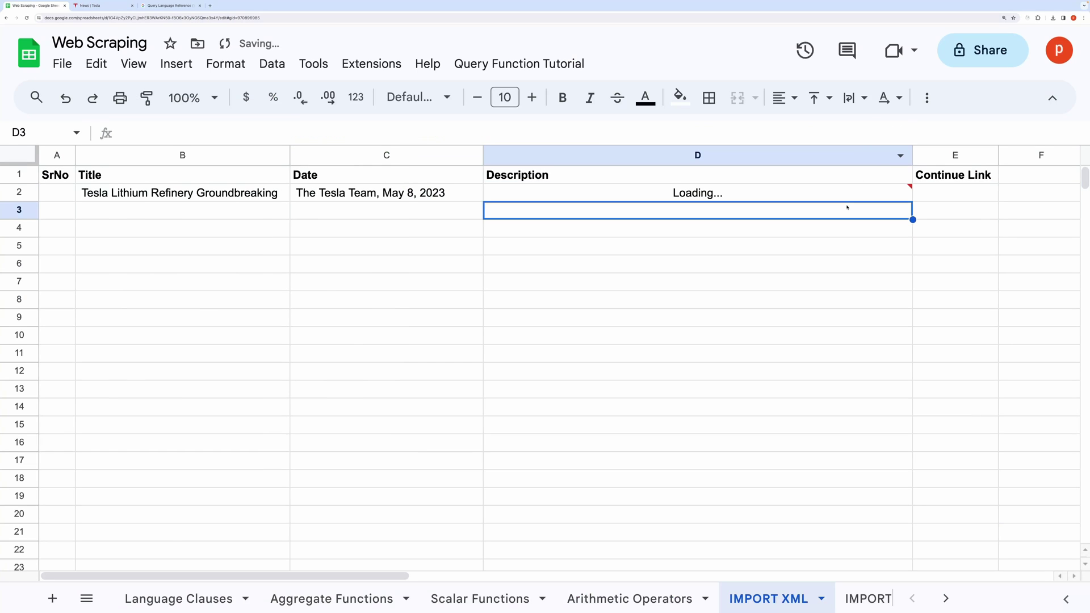
click(689, 322)
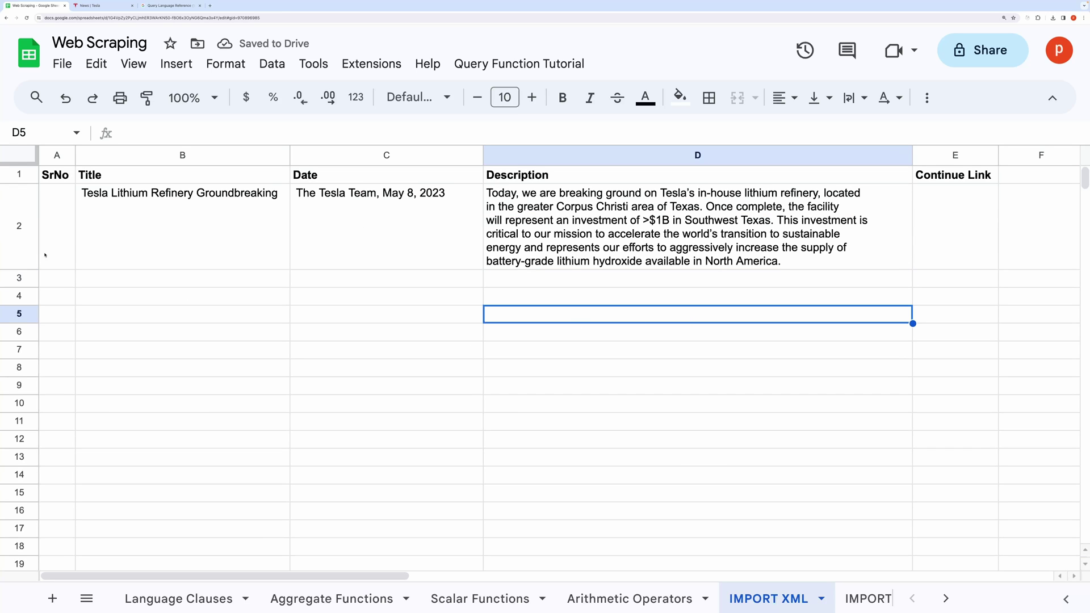
Enter serial number 1 in A2 and review the section[1] index in B2's and C2's formulas.
click(57, 234)
text(1)
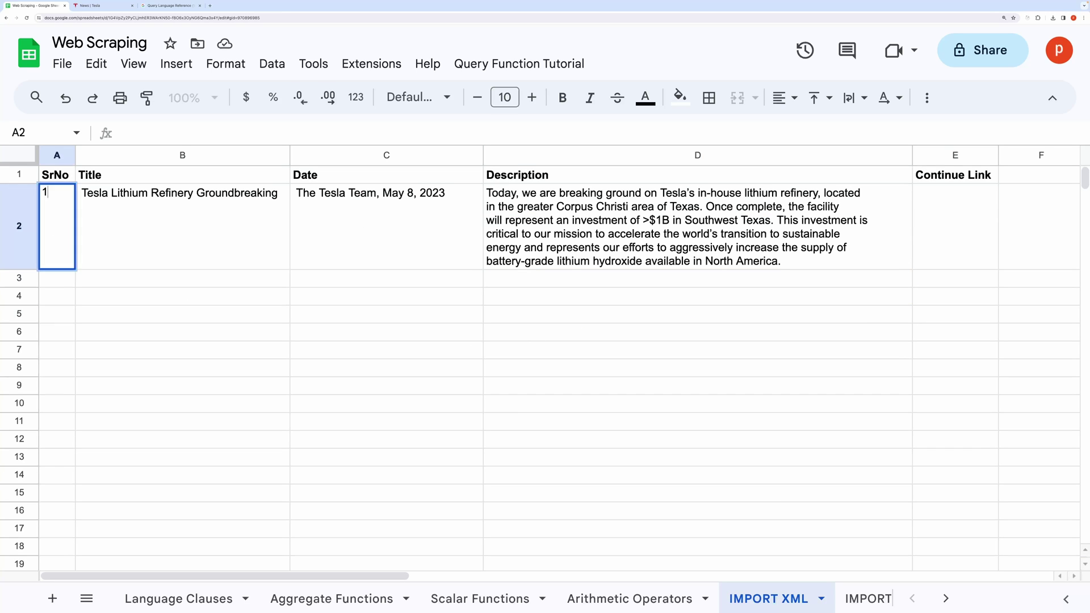
click(136, 310)
click(153, 223)
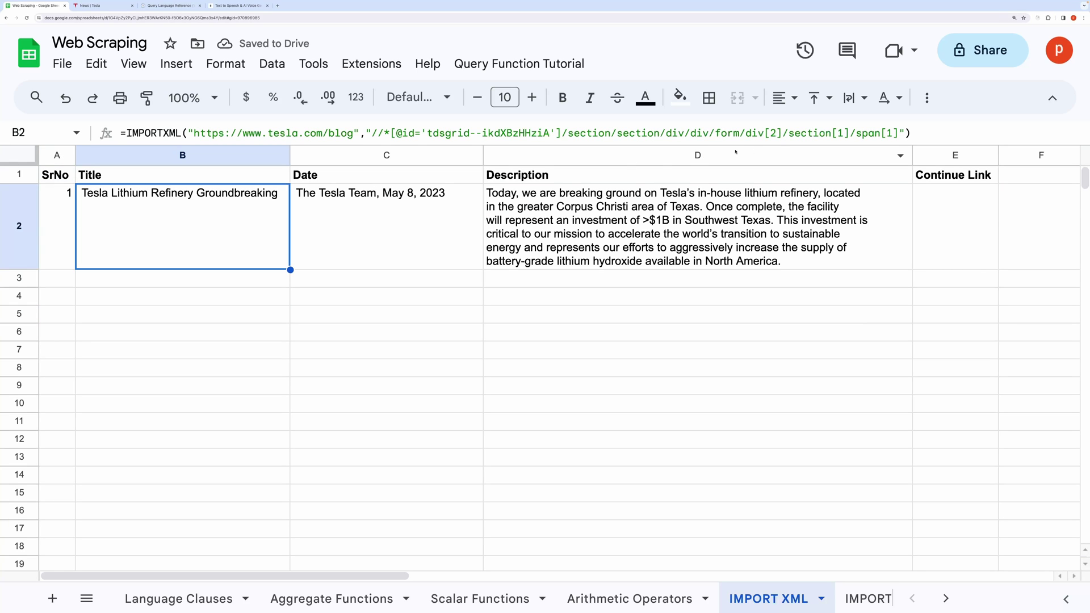
drag(786, 133, 851, 133)
click(850, 133)
double_click(840, 133)
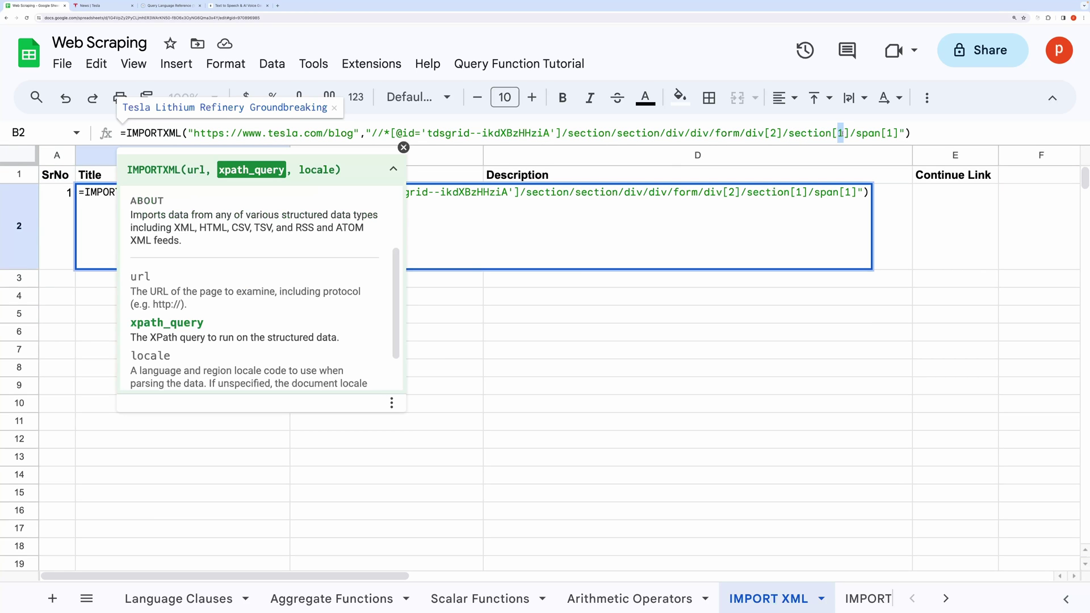
click(681, 316)
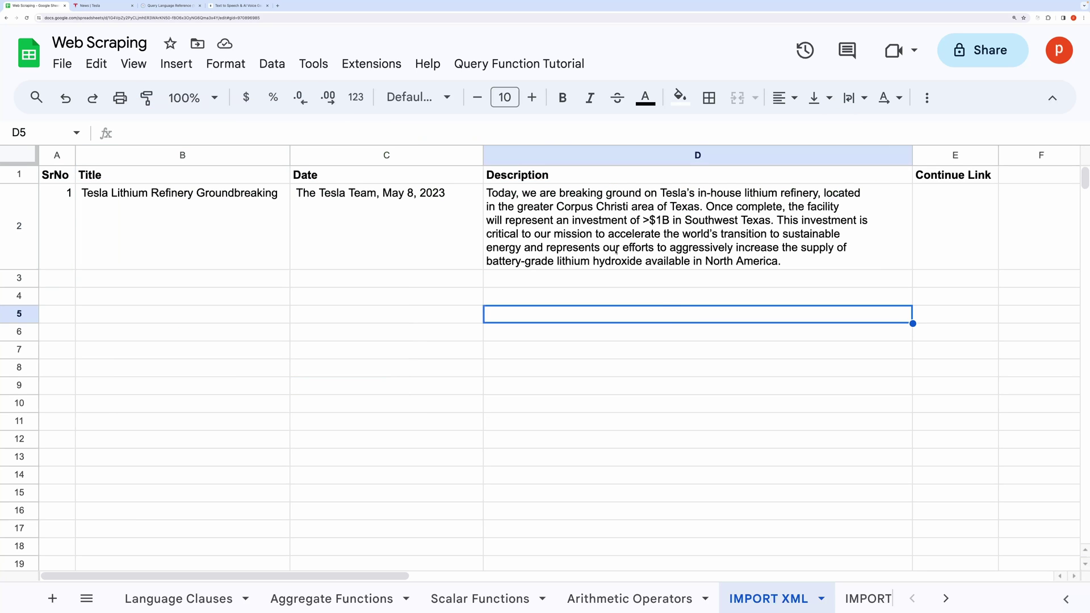
click(389, 237)
double_click(840, 133)
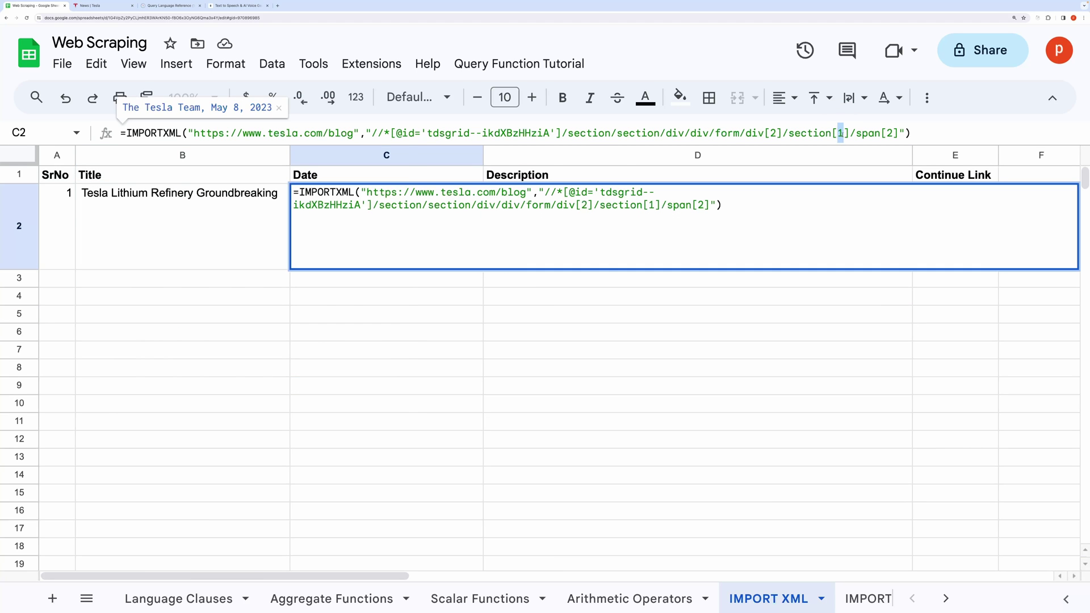
click(424, 338)
click(209, 252)
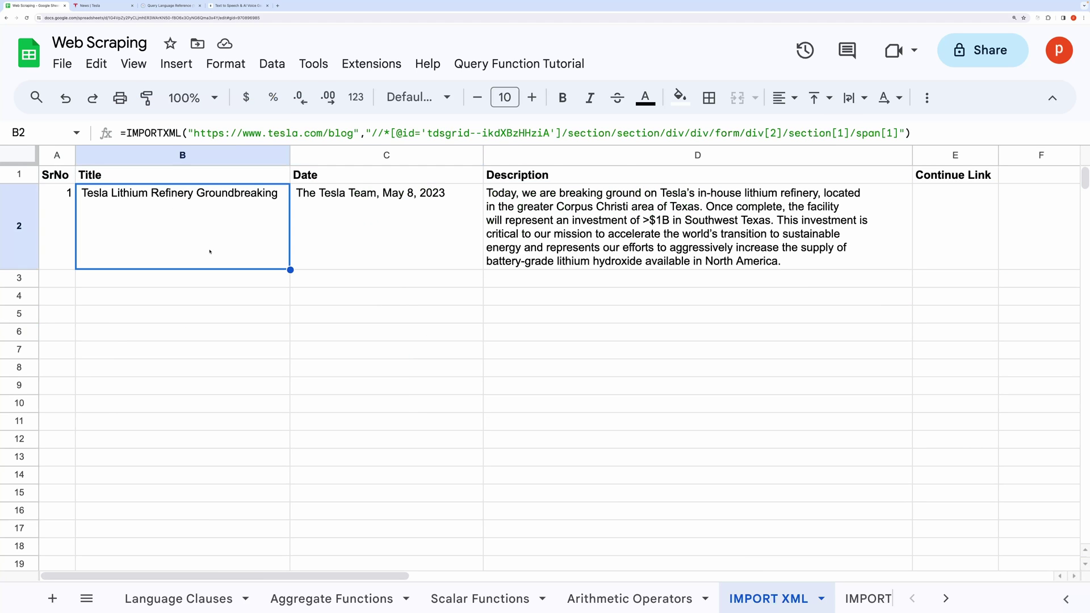
Enter 2 in A3 and fill the serial numbers down to A13.
click(56, 278)
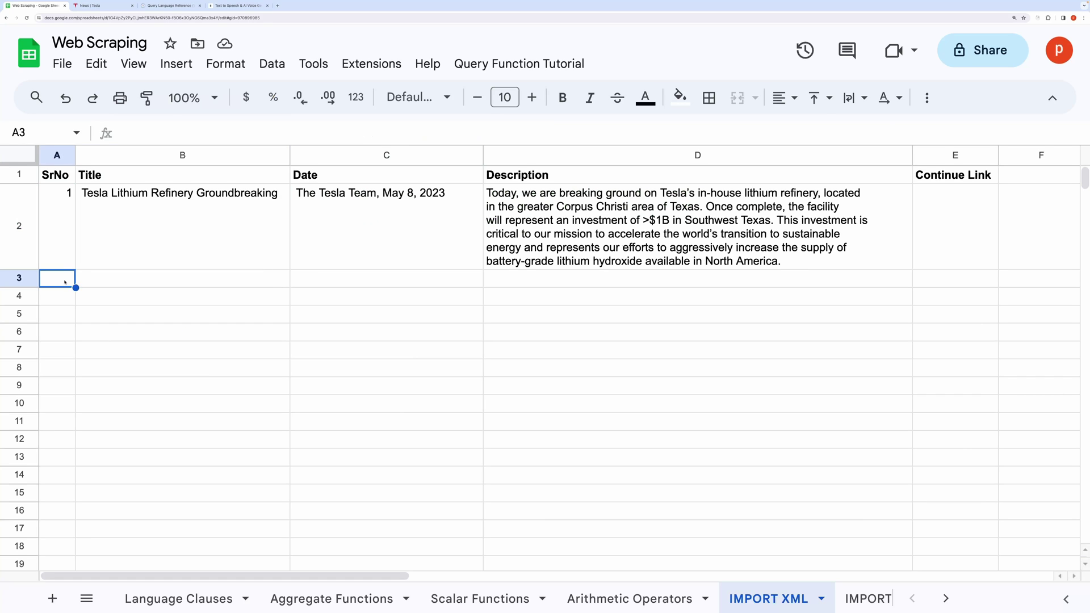
text(2)
click(181, 332)
drag(57, 227, 61, 467)
Make B2's XPath use section["&A2&"] and fill the Title formula down to B13.
click(181, 475)
click(182, 227)
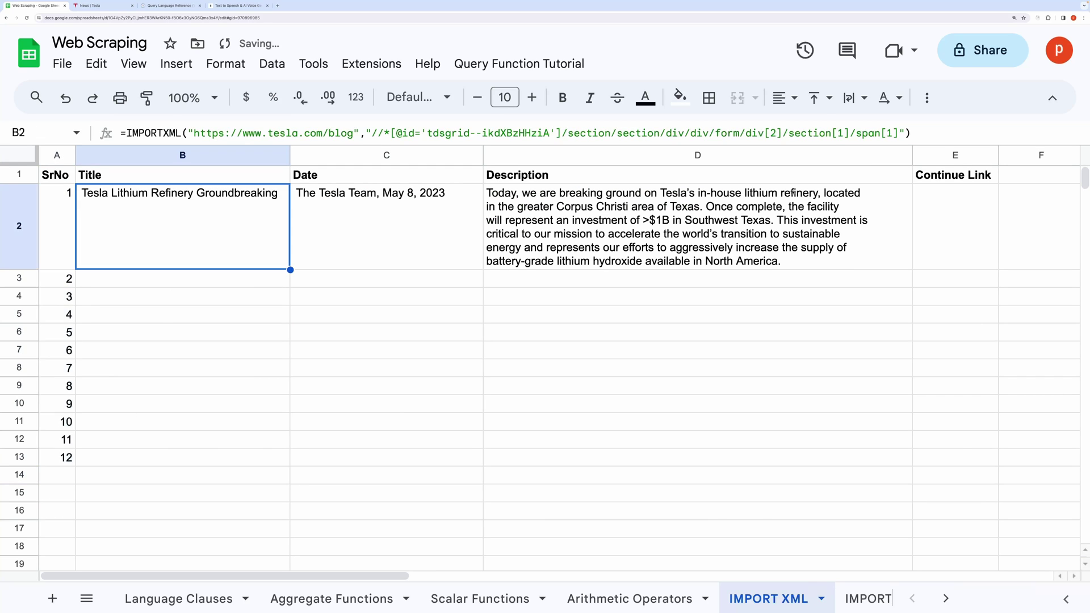
click(838, 133)
key(BackSpace)
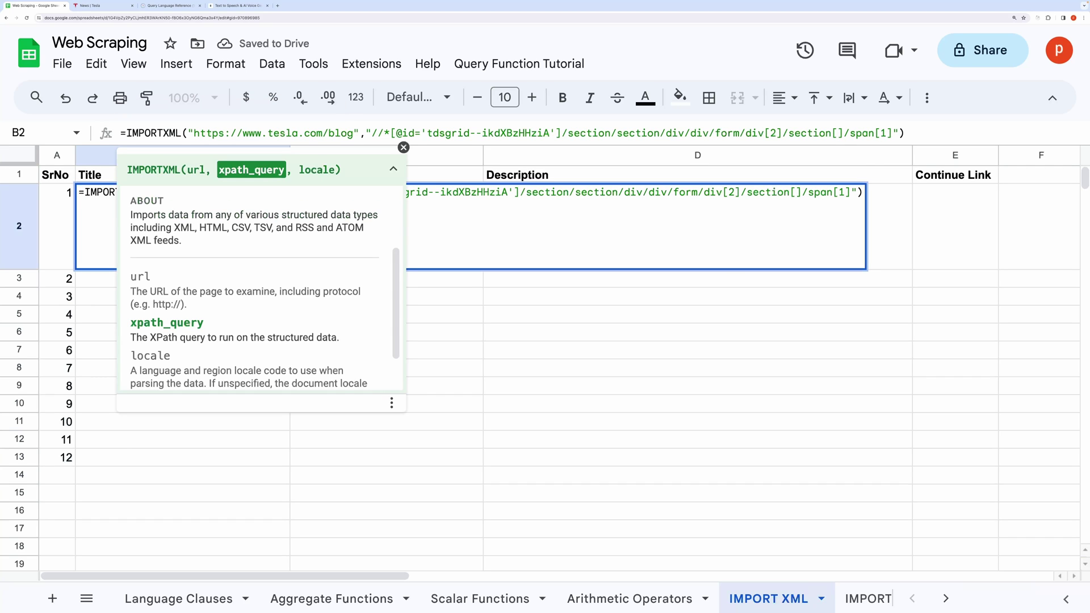
text("")
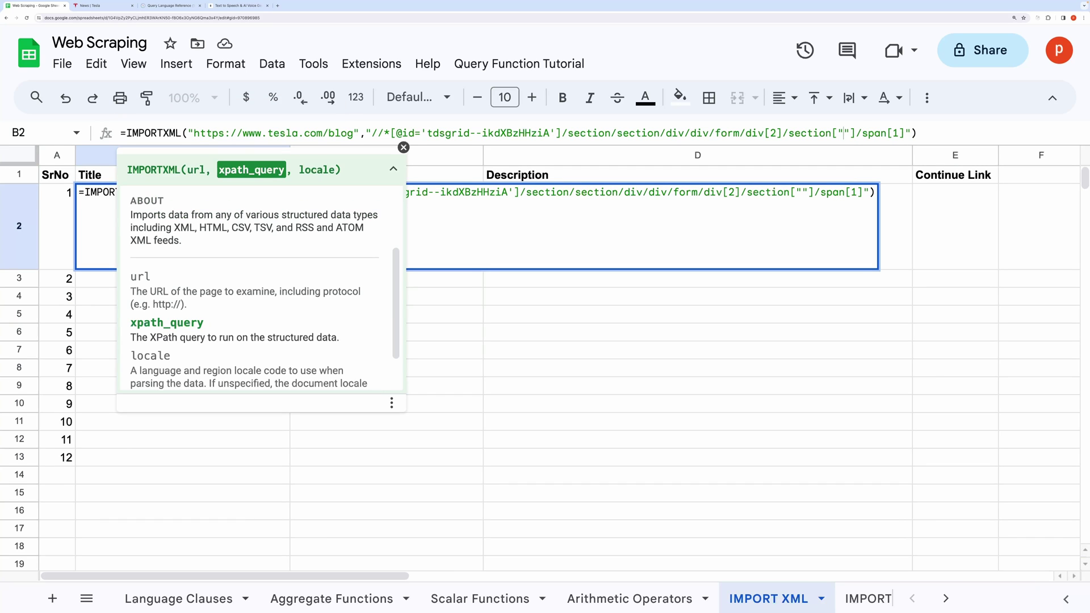
text(&&)
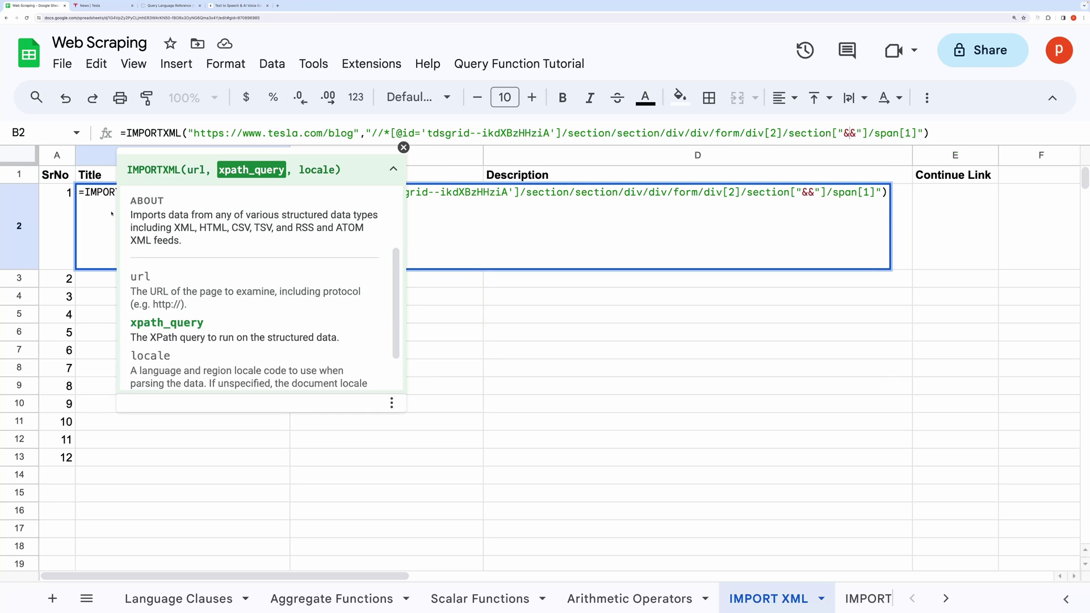
click(65, 222)
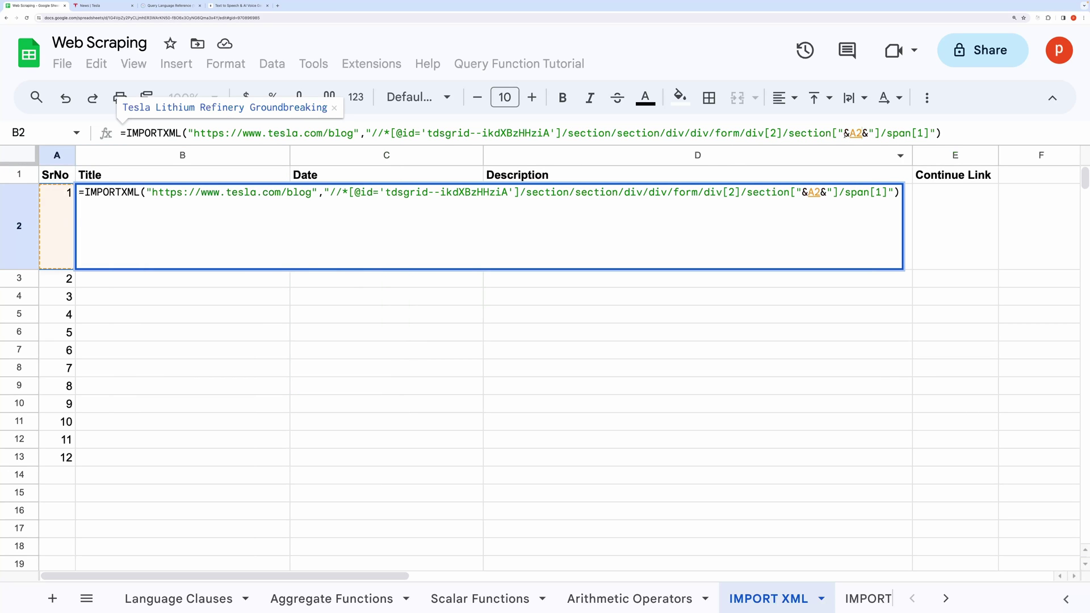
key(Return)
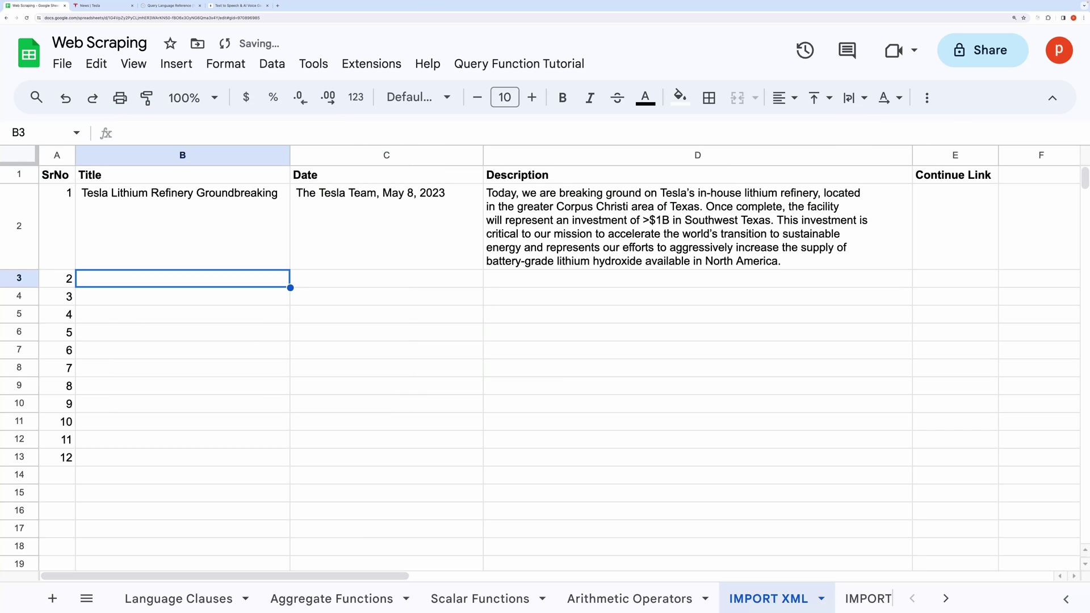
click(275, 267)
drag(290, 270, 286, 463)
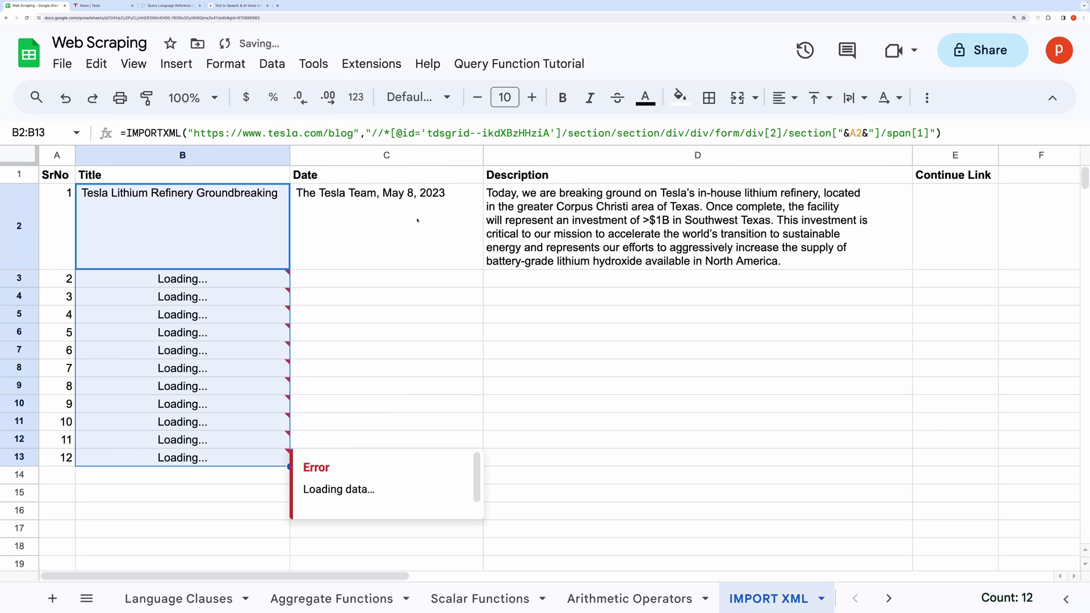
Switch C2 and D2 to SrNo-based section indexes and fill both formulas down to row 13.
click(417, 220)
click(875, 133)
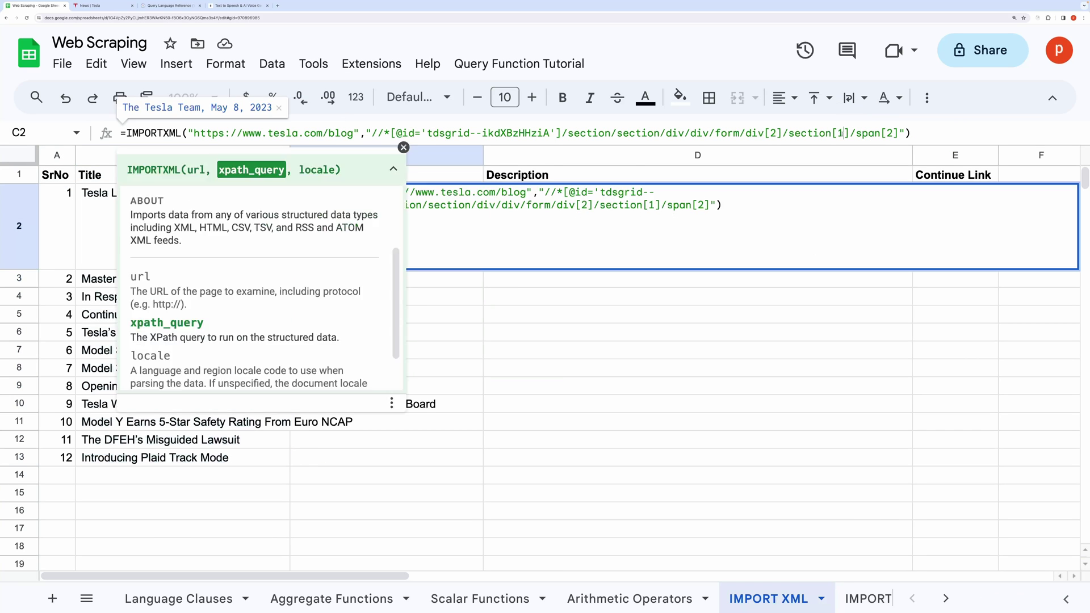
key(Tab)
click(876, 133)
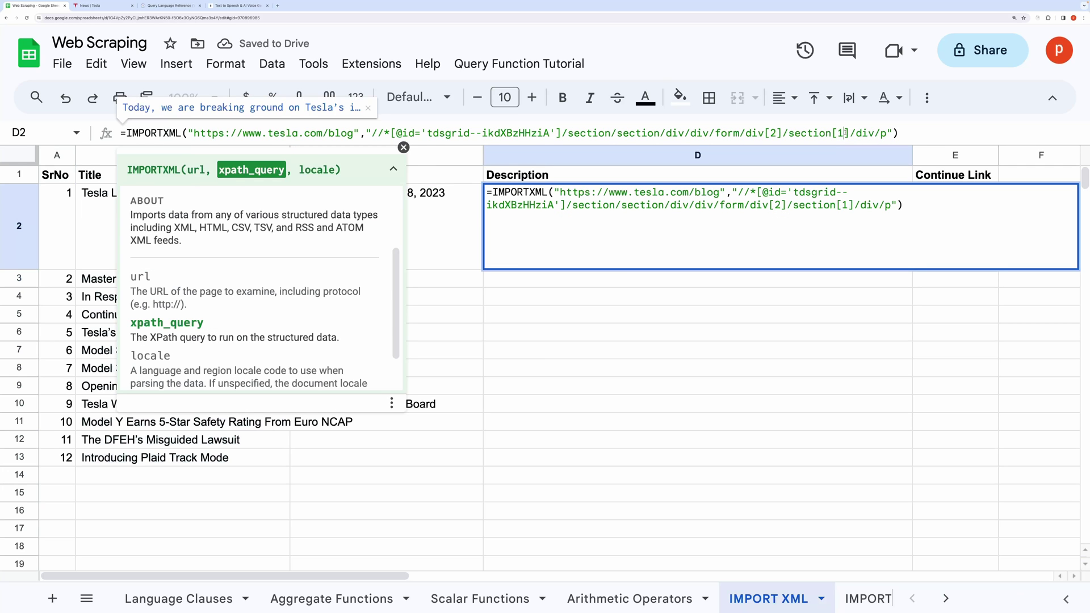
key(Tab)
drag(387, 227, 698, 228)
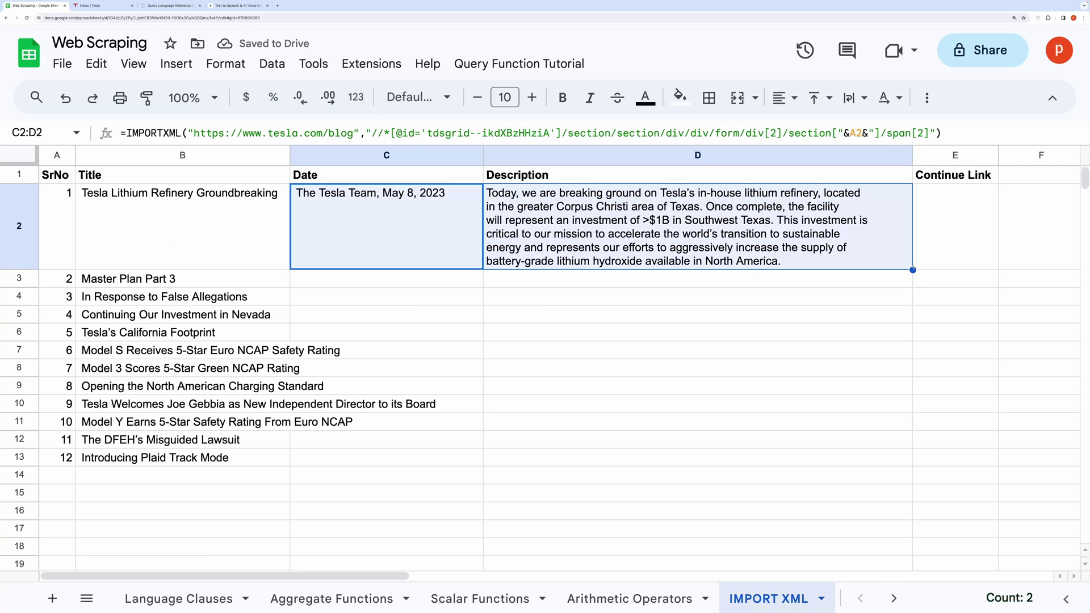
drag(914, 269, 913, 457)
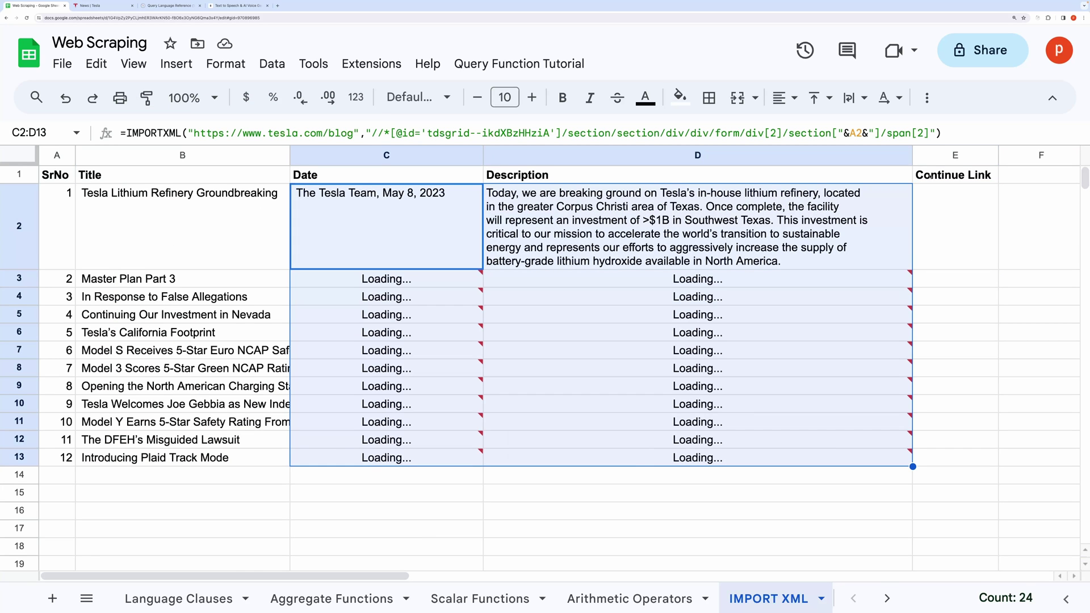
click(438, 309)
scroll(436, 318, down, 8)
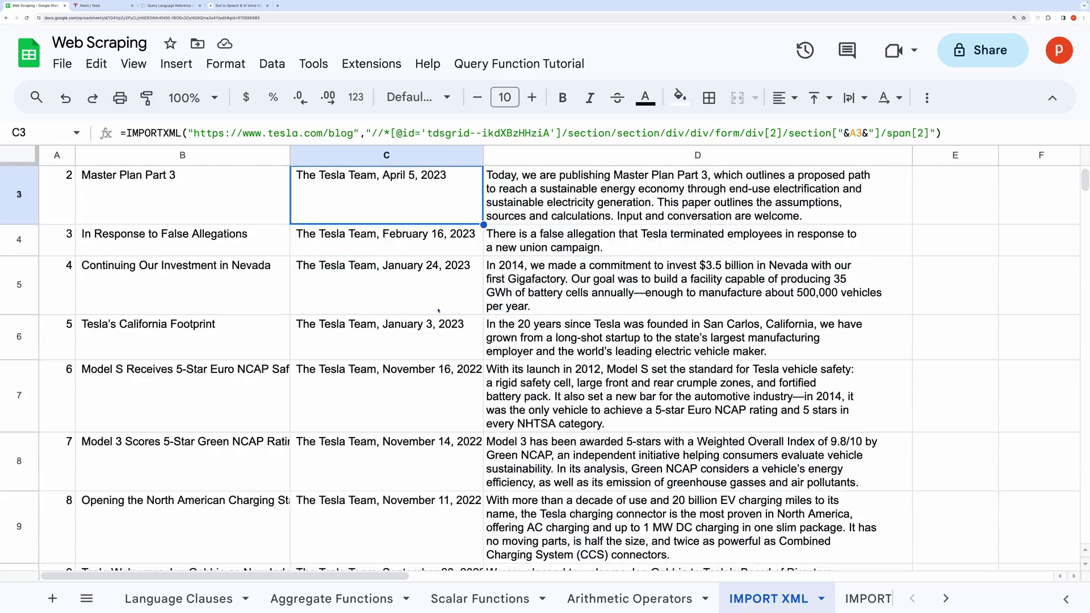
scroll(435, 325, up, 8)
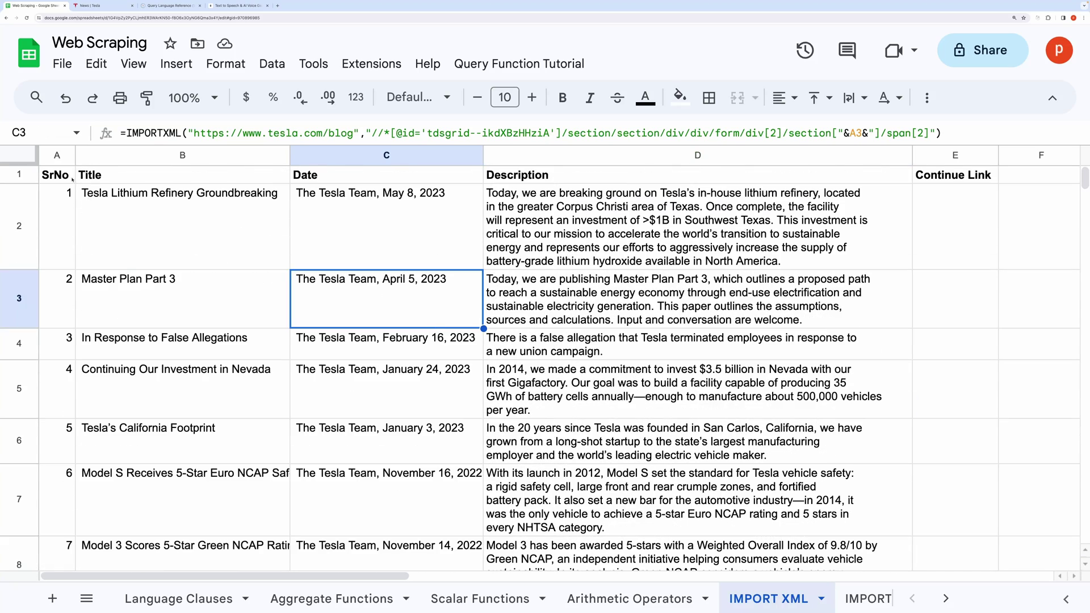
Shade the header row A1:E1 light grey.
drag(72, 179, 943, 182)
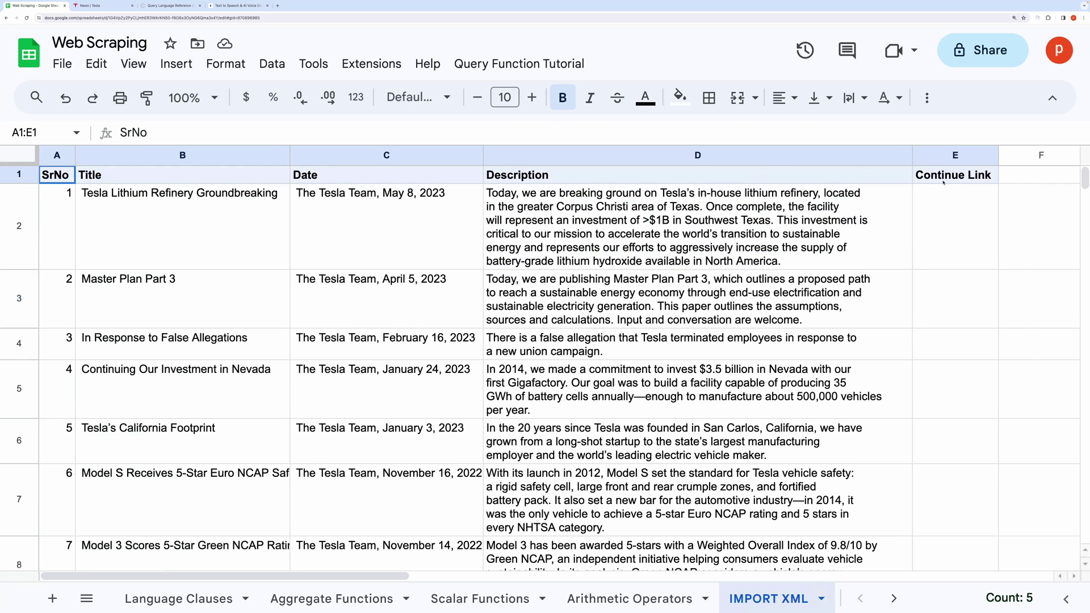
click(680, 97)
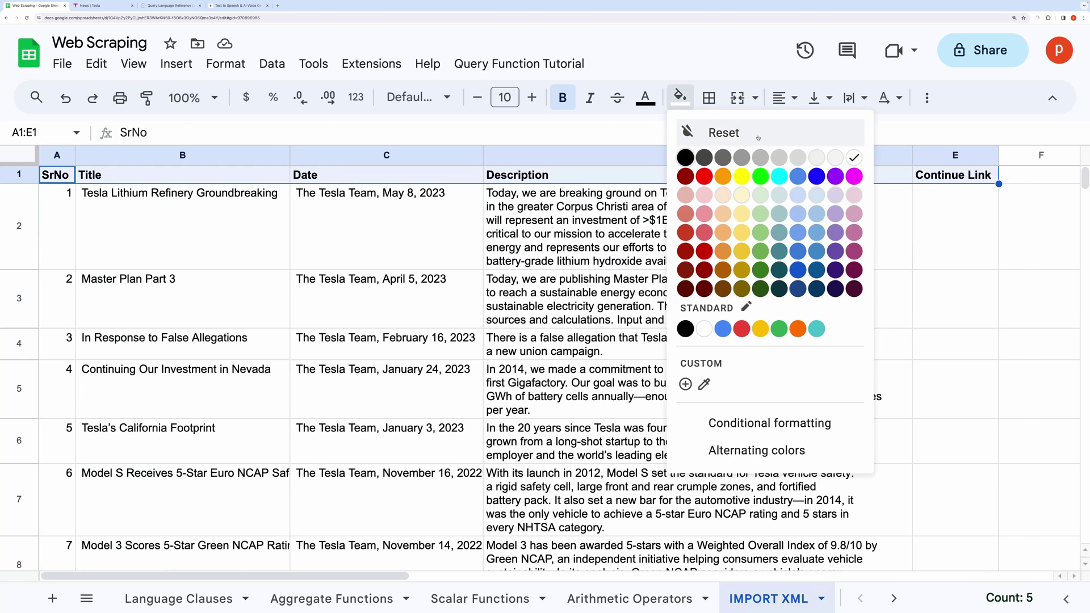
click(833, 160)
click(549, 262)
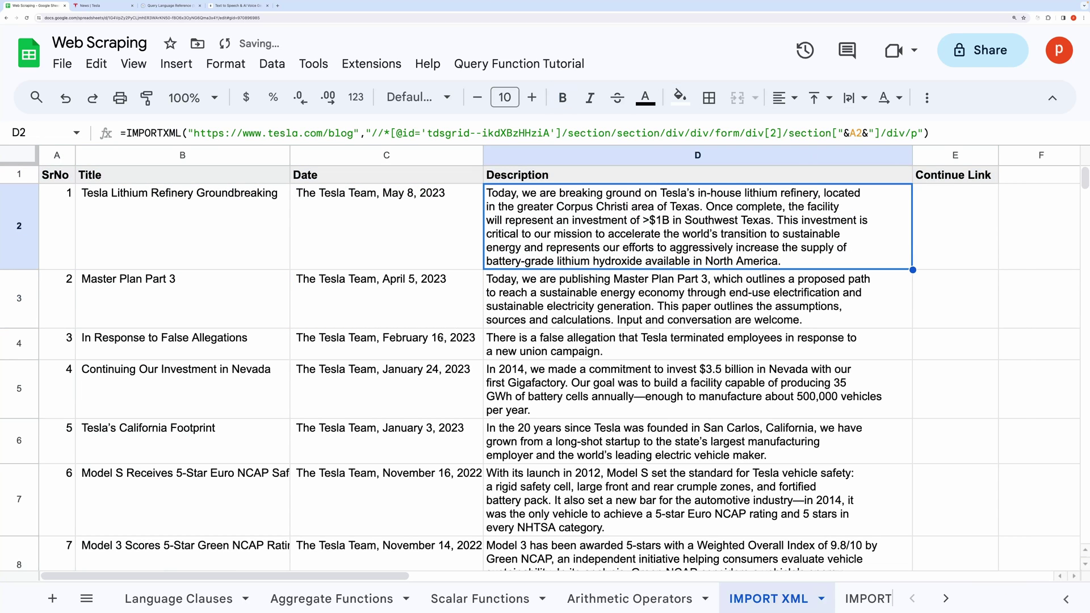
scroll(439, 340, down, 5)
scroll(439, 340, up, 5)
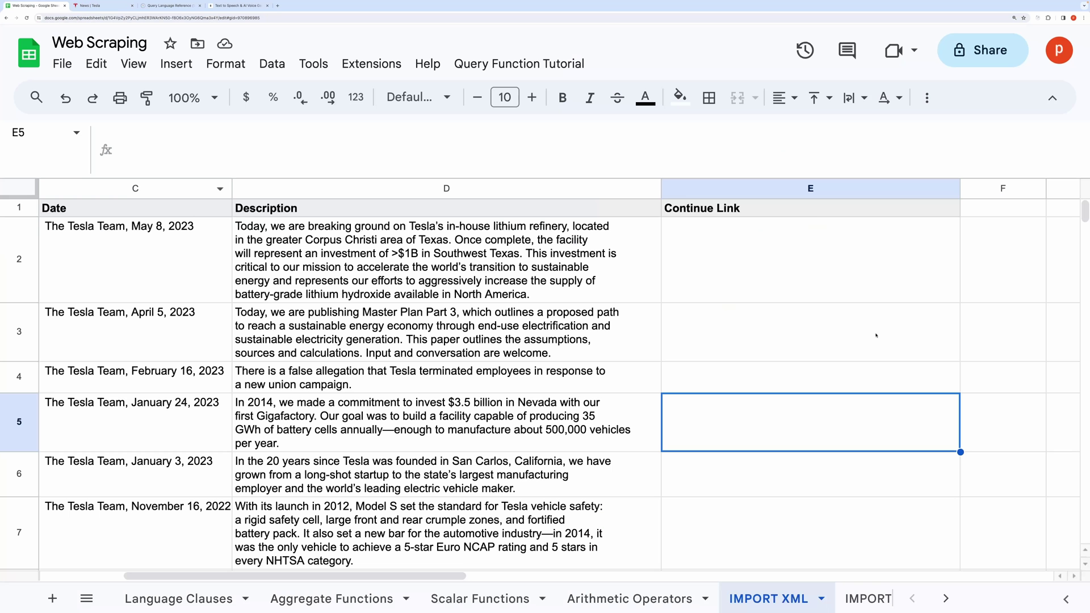
click(778, 281)
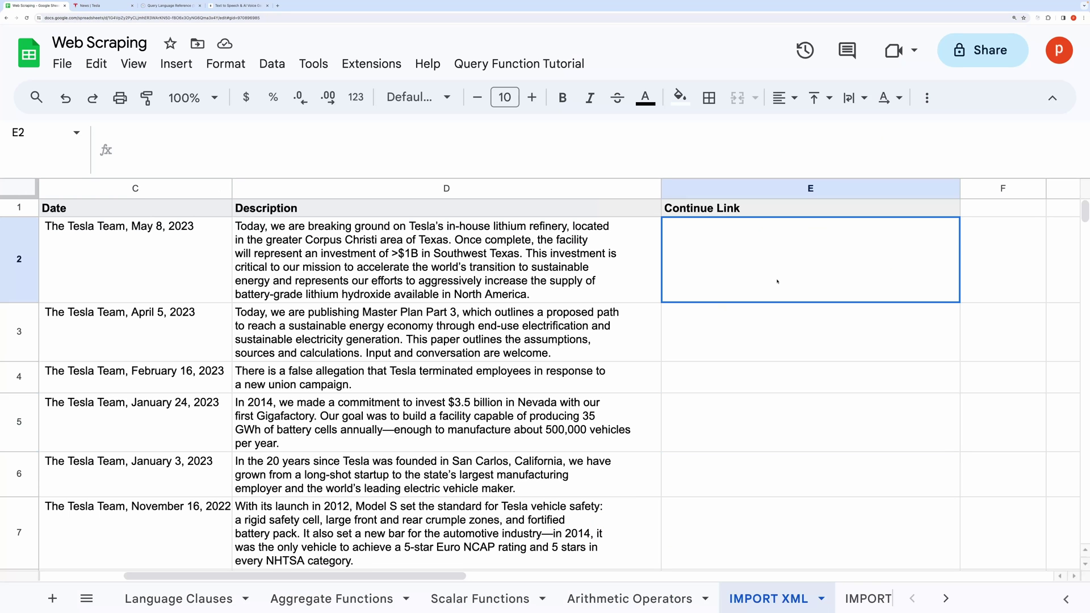
text(=IMPORTXML("https://www.tesla.com/blog","//*[@id='tdsgrid--ikdXBzHHziA']/section/section/div/div/form/div[2]/section["&B2&"]/div/p"))
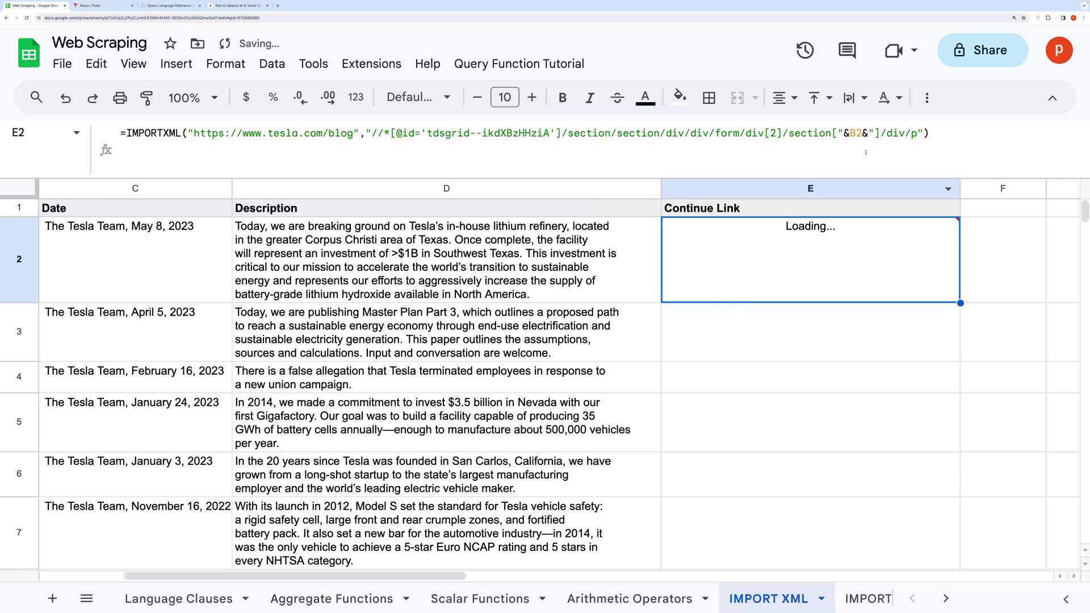
click(855, 132)
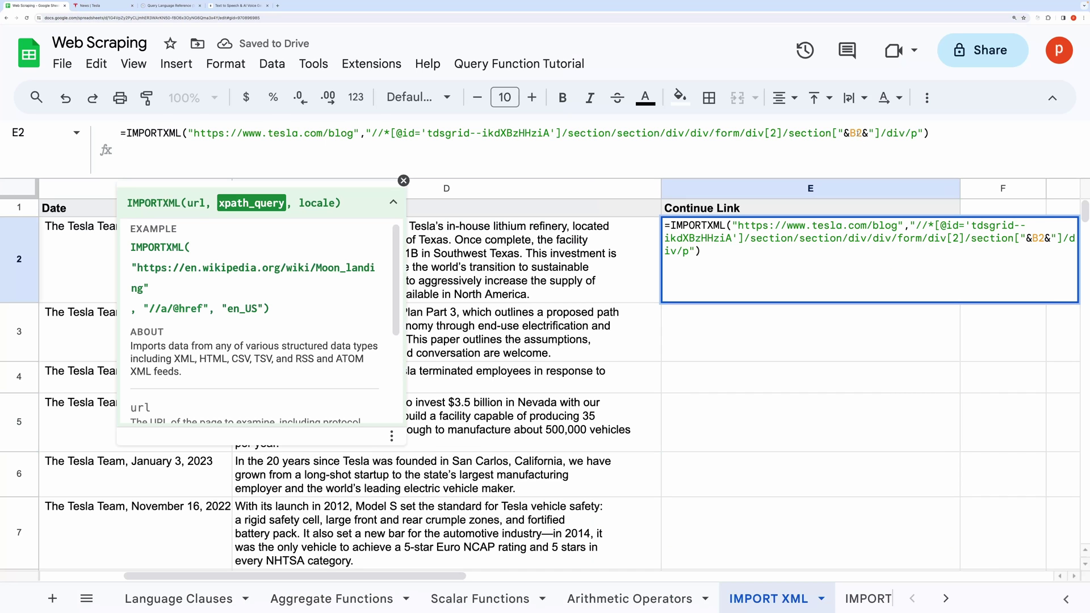
key(BackSpace)
text(A)
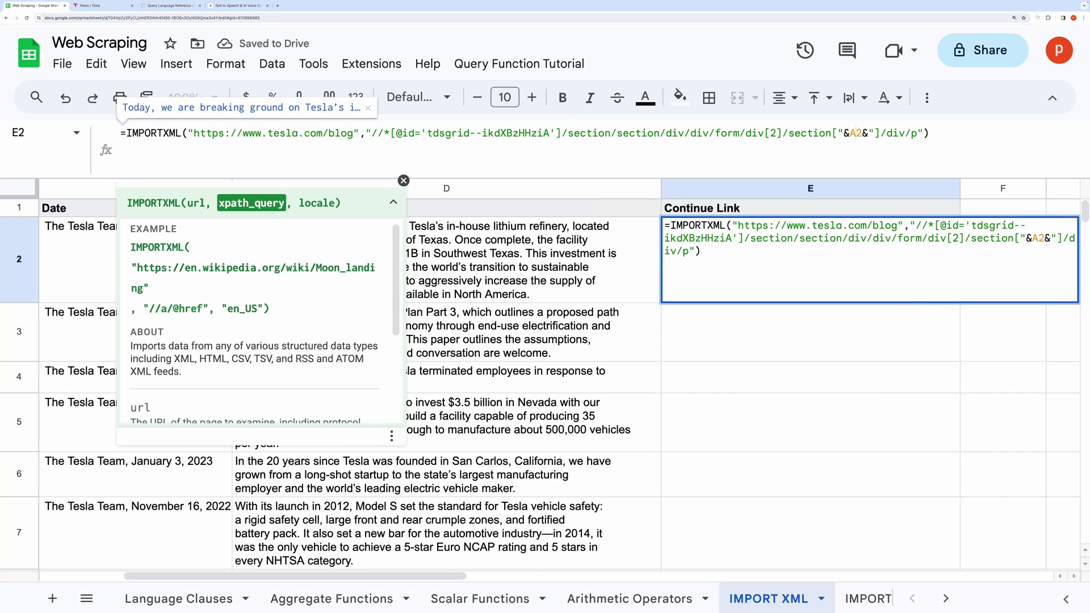
key(Return)
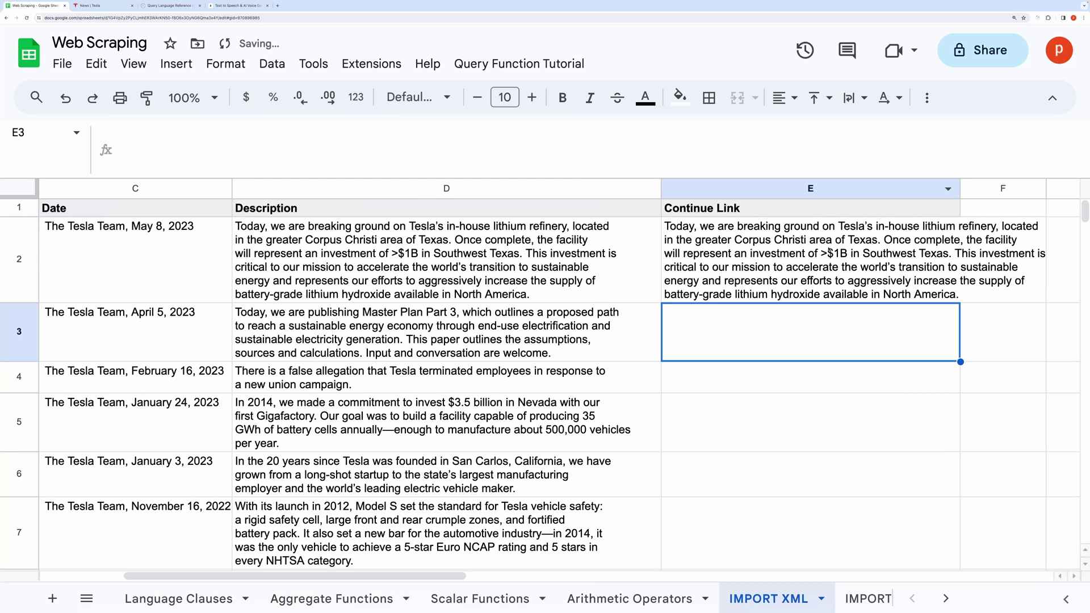
key(Up)
click(918, 133)
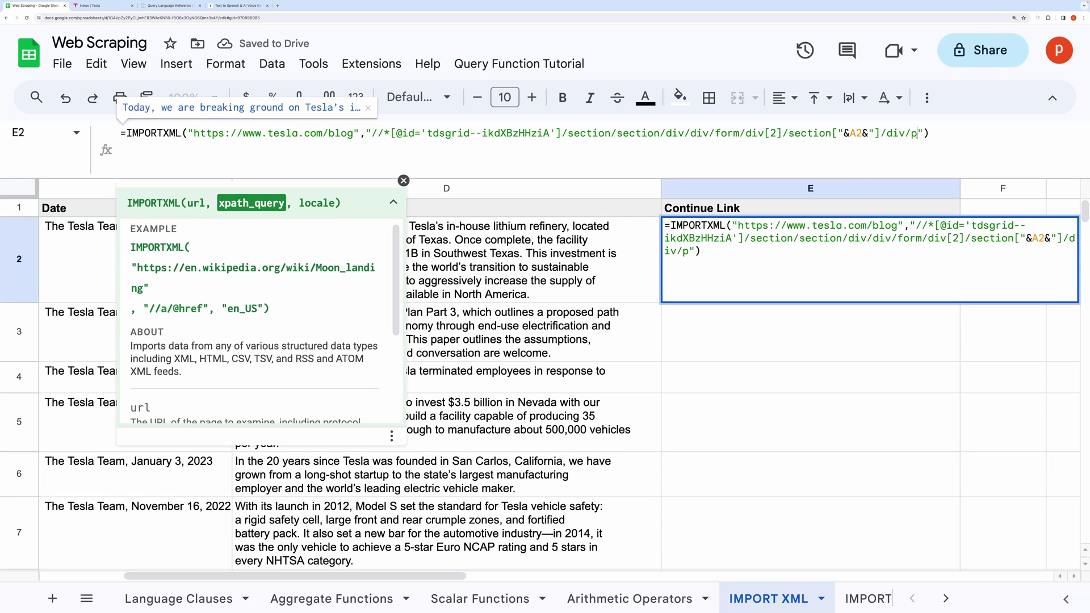
key(BackSpace)
text(a/)
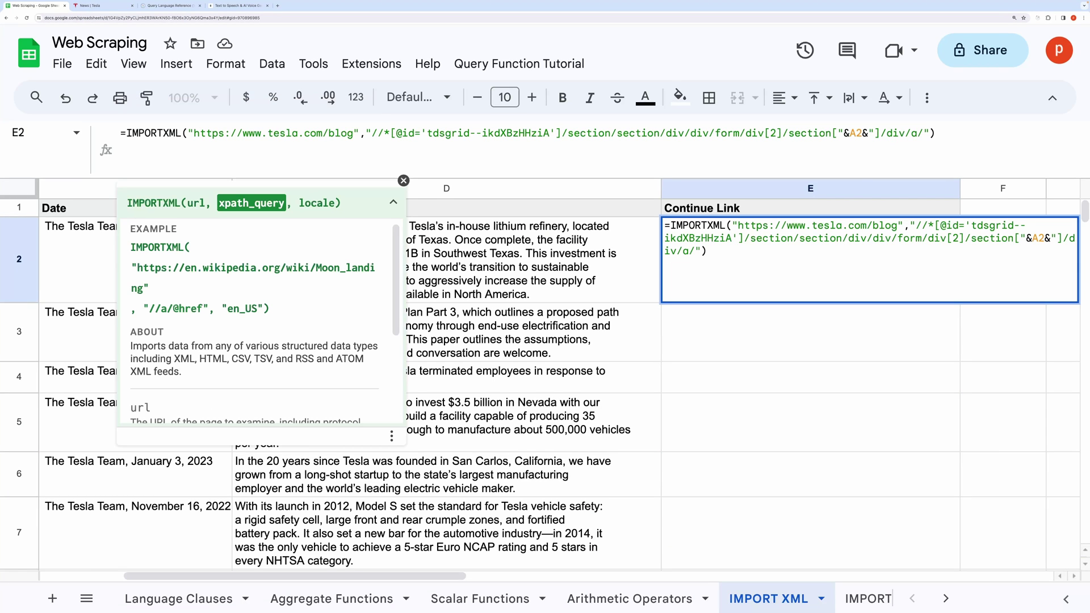
text(@href)
key(Return)
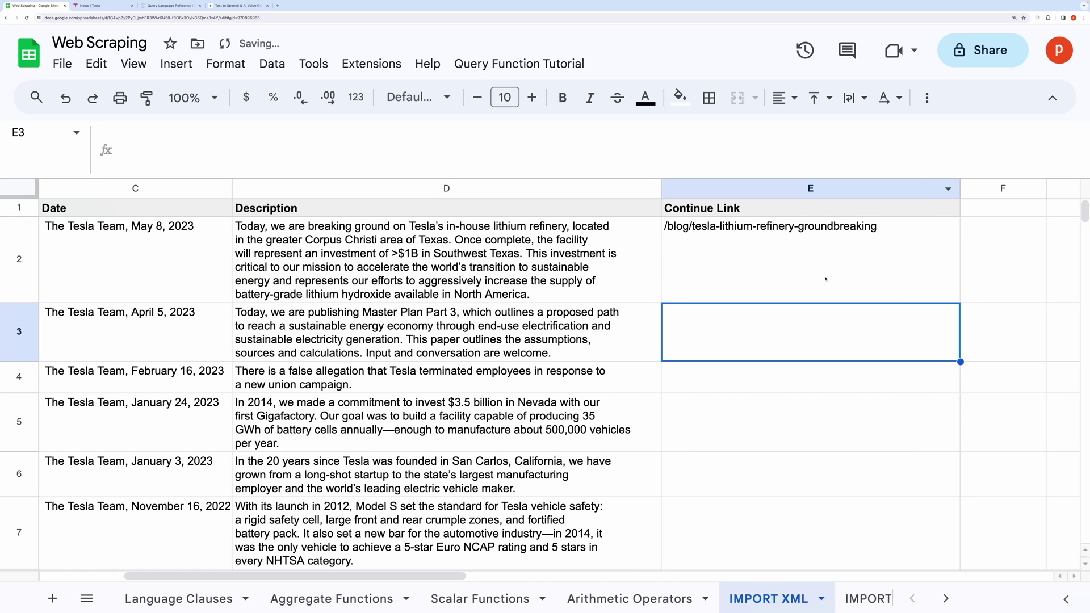
click(784, 278)
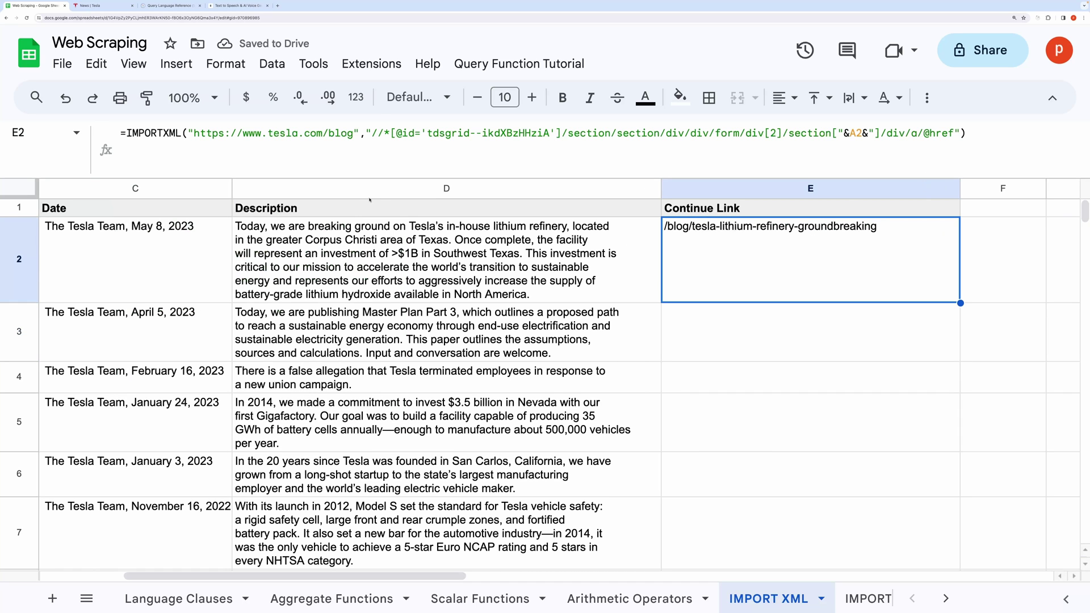
click(126, 133)
text(Concat)
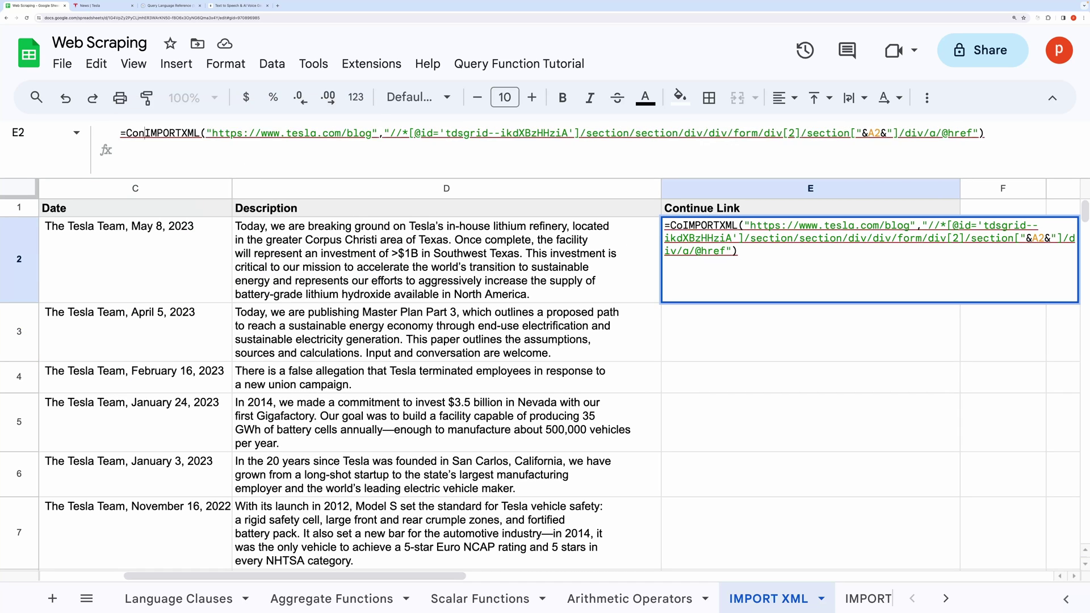
text((")
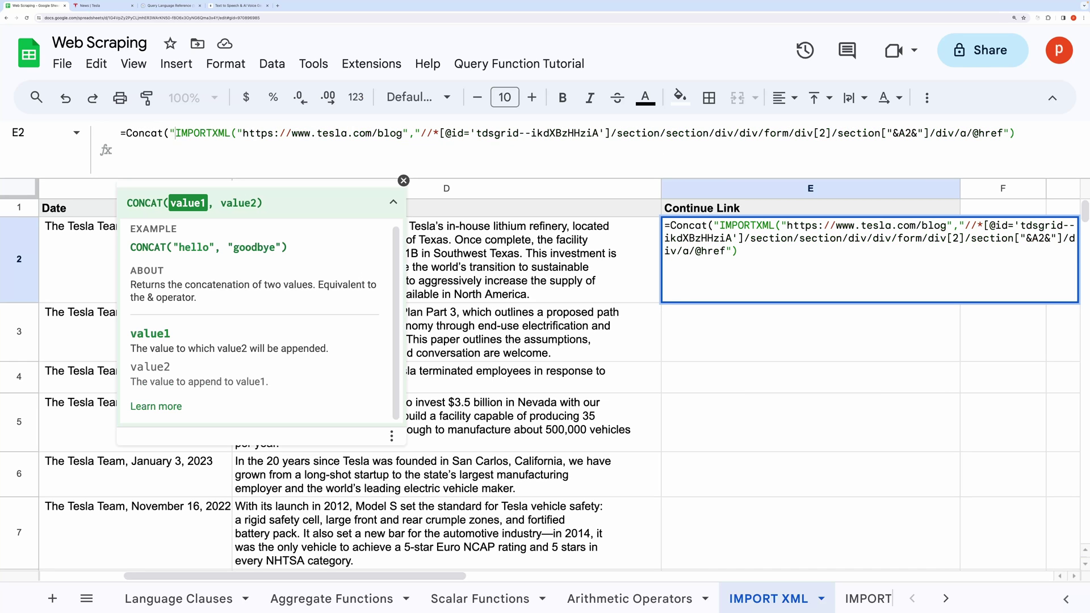
text(https://www.tesla.com/)
text(",)
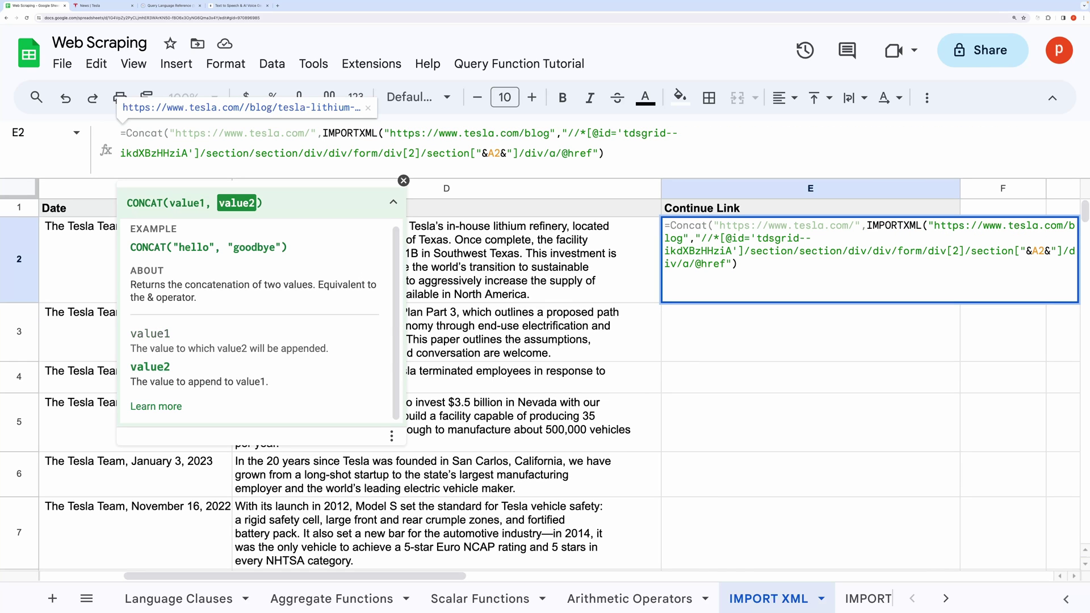
click(622, 157)
text())
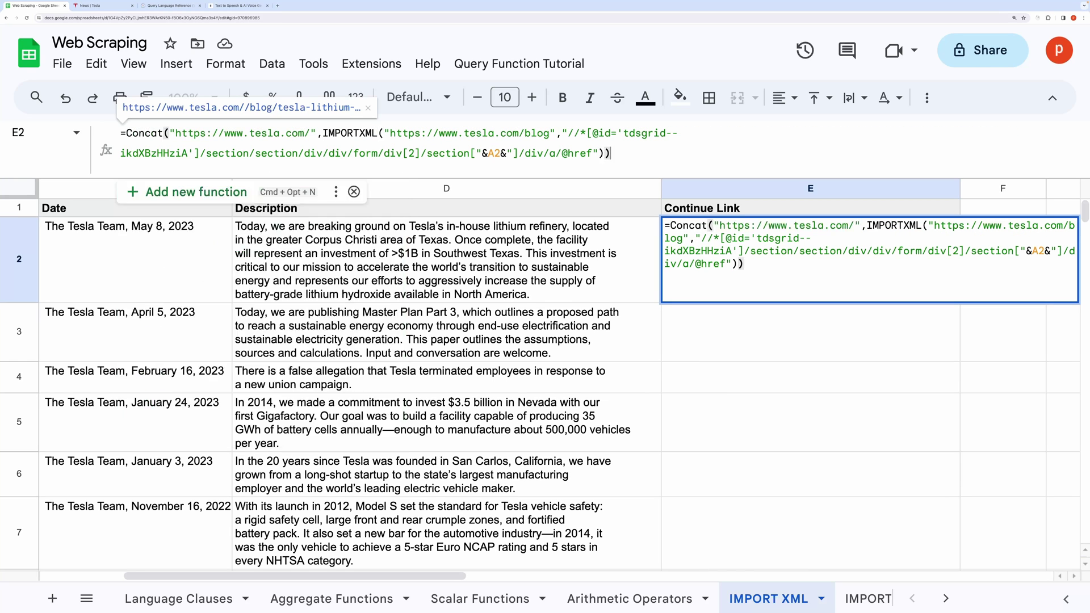
key(Return)
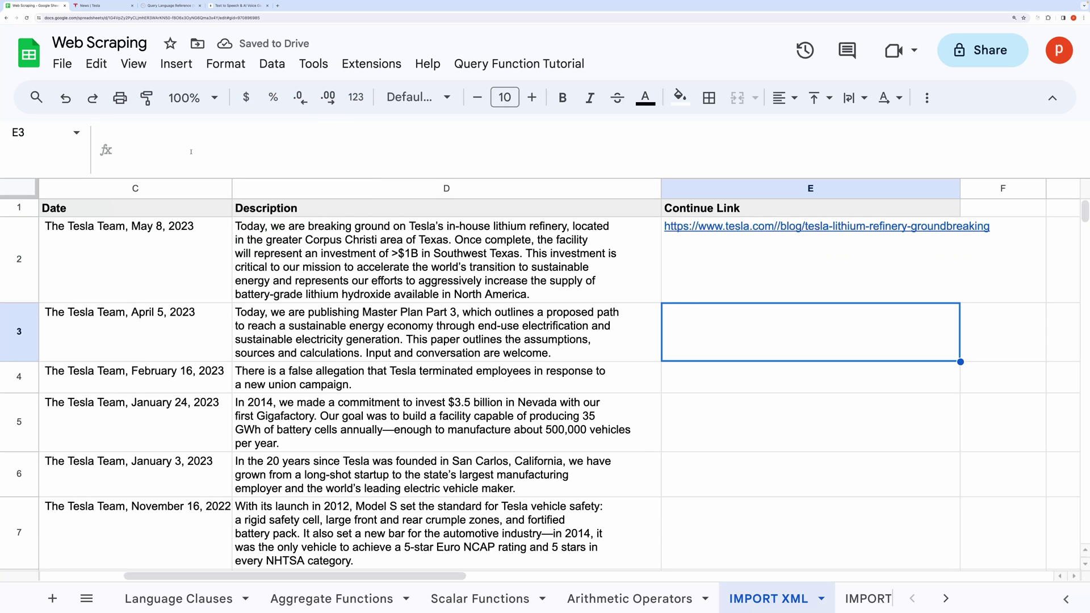
key(Up)
Remove the extra slash after tesla.com in E2 and fill the link formula down to E13.
click(311, 132)
key(BackSpace)
key(Return)
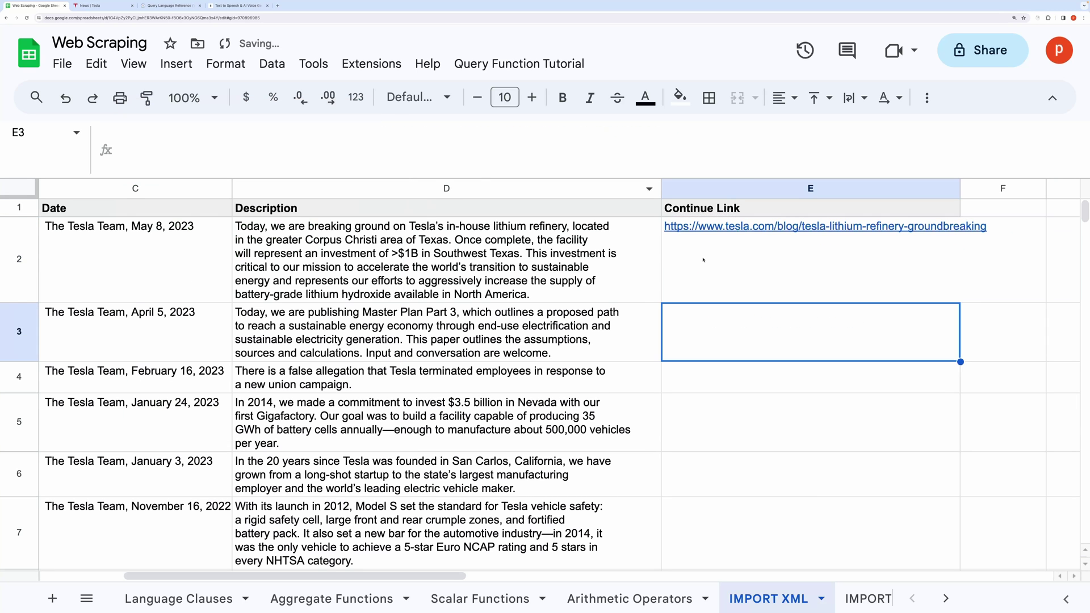
key(Up)
drag(1078, 302, 976, 506)
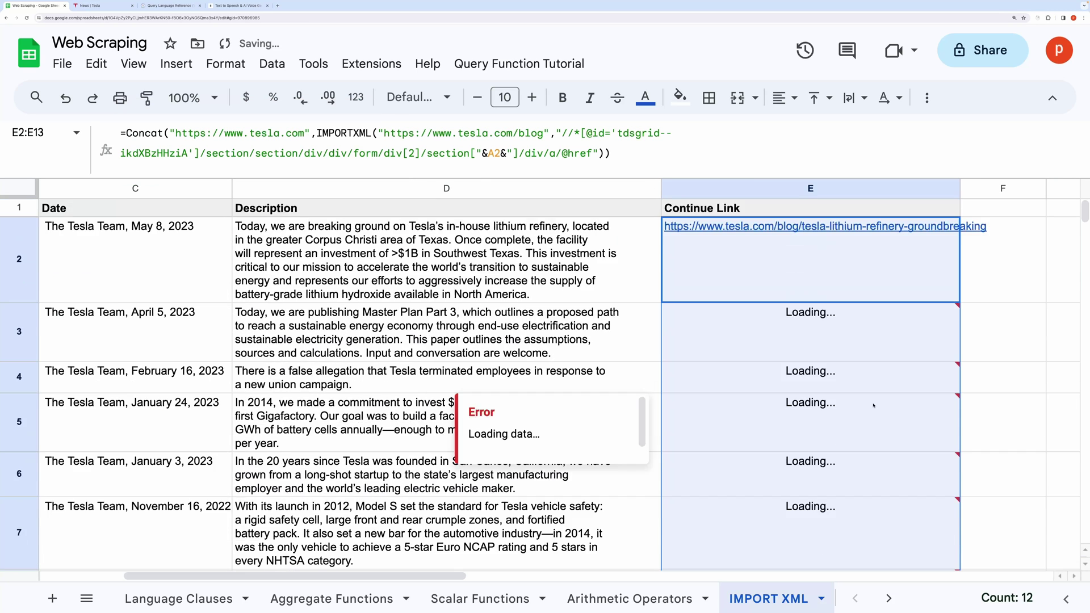
click(965, 315)
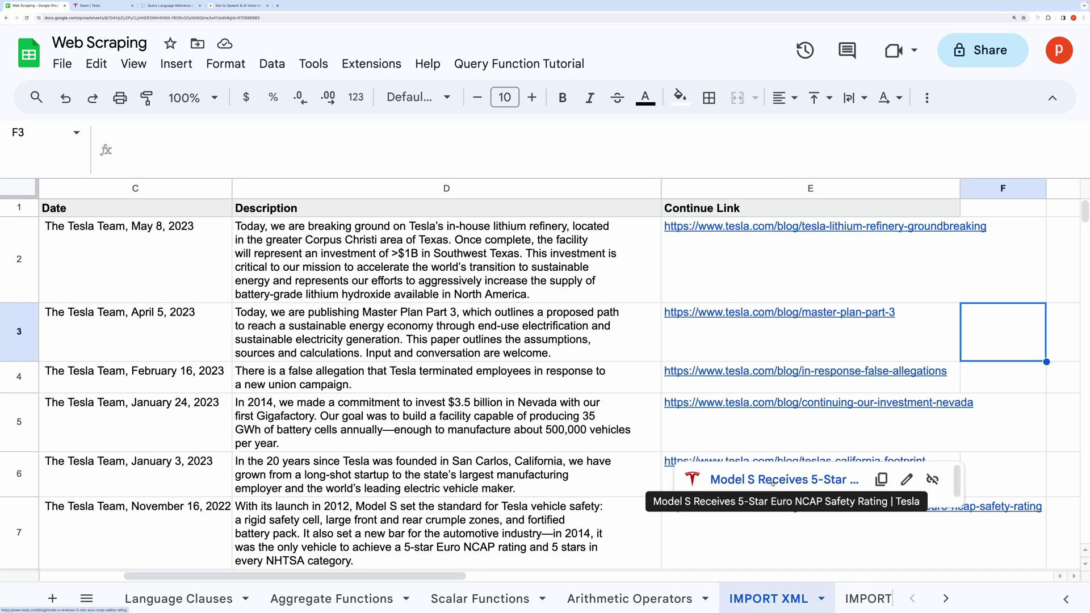
Open the Model S and lithium refinery article links to confirm they work.
click(784, 480)
click(34, 6)
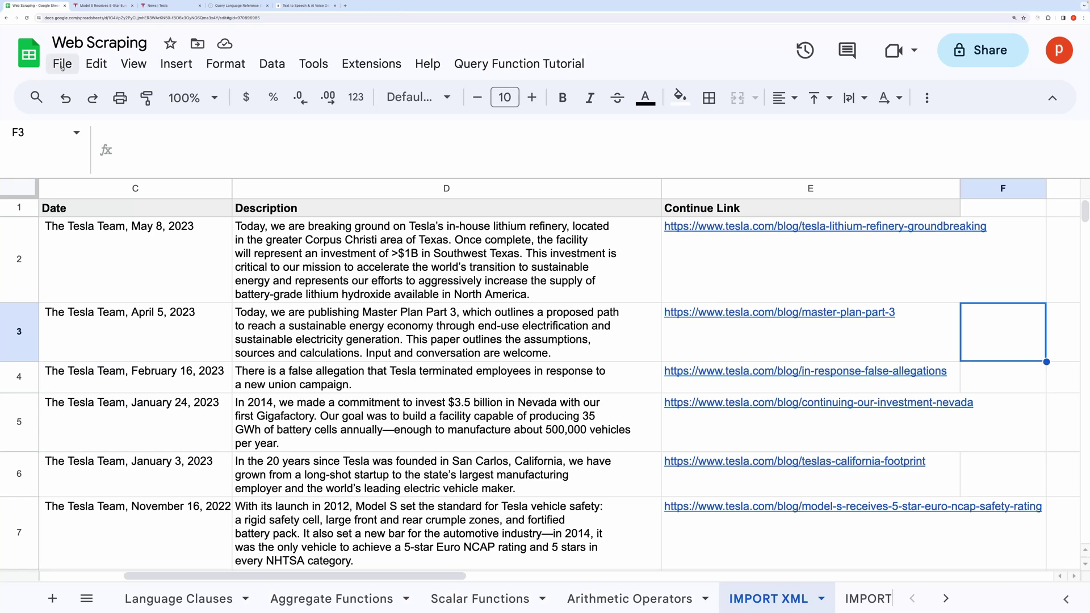
mouse_move(711, 228)
click(761, 316)
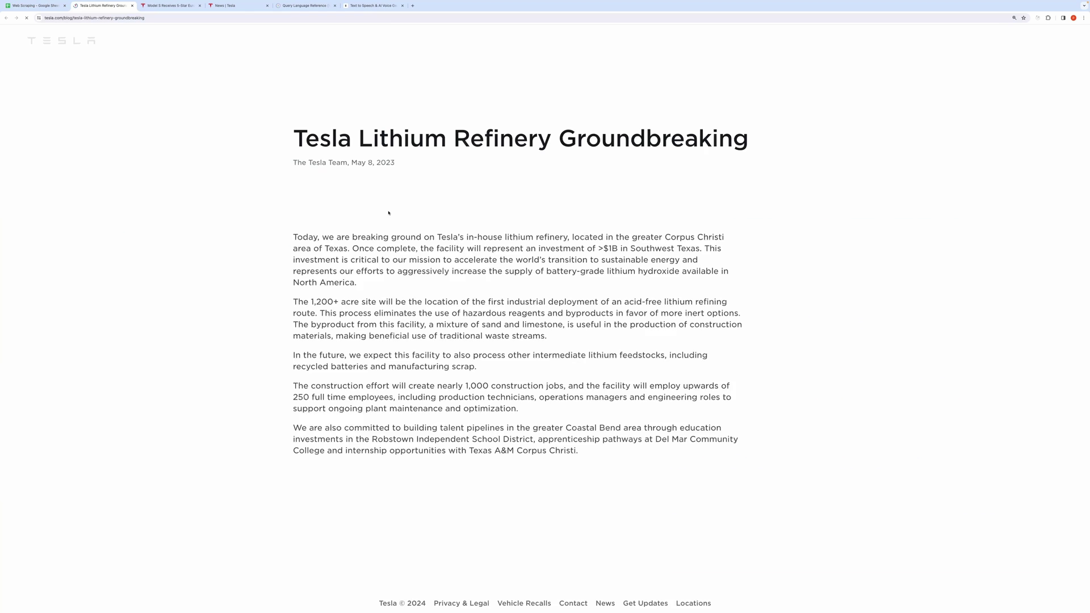
scroll(358, 284, down, 5)
scroll(358, 284, up, 5)
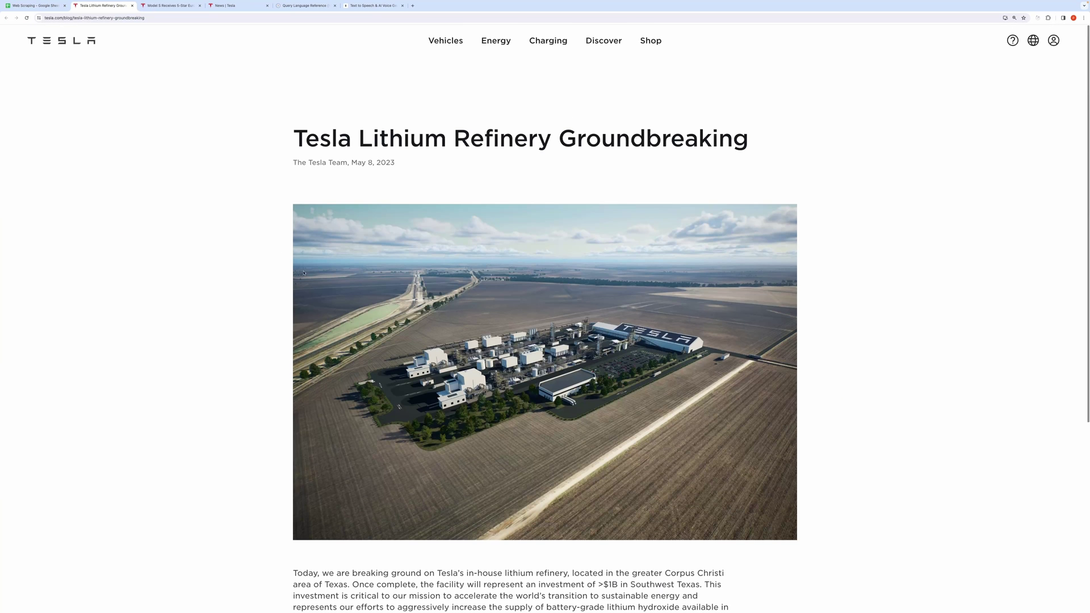
click(32, 10)
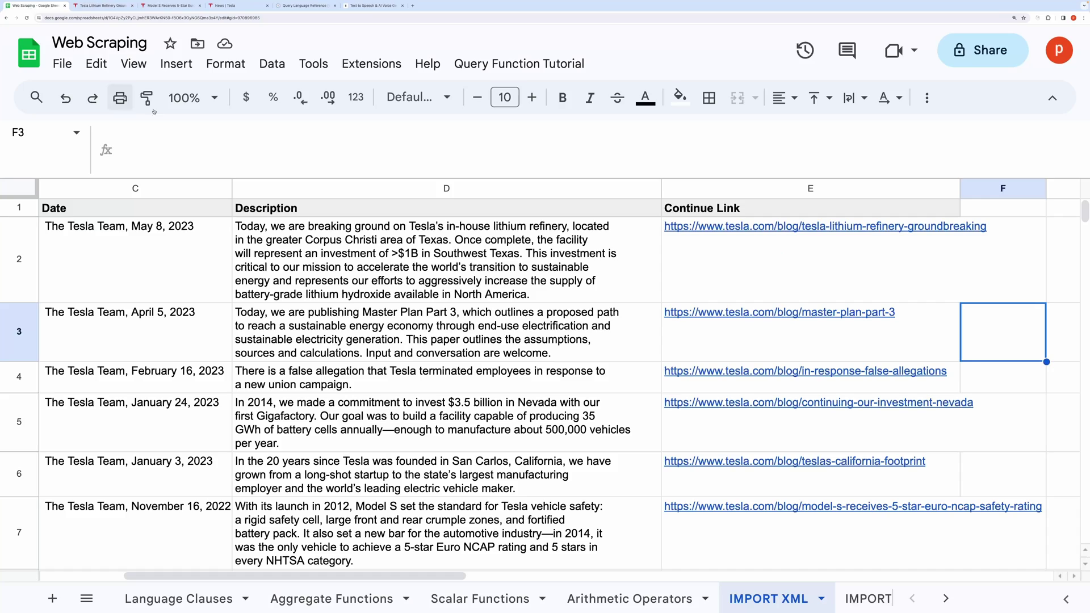
Begin an =IMPORTFEED( formula in A22 of the IMPORT FEED sheet using autocomplete.
click(795, 267)
scroll(795, 340, down, 3)
scroll(823, 426, up, 3)
scroll(847, 513, left, 2)
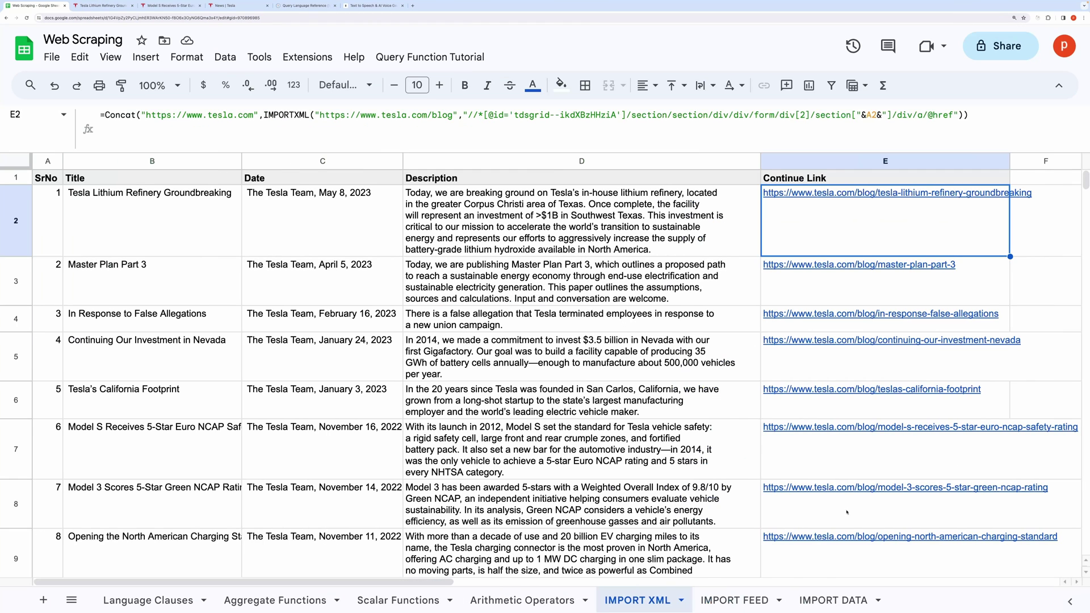
click(938, 160)
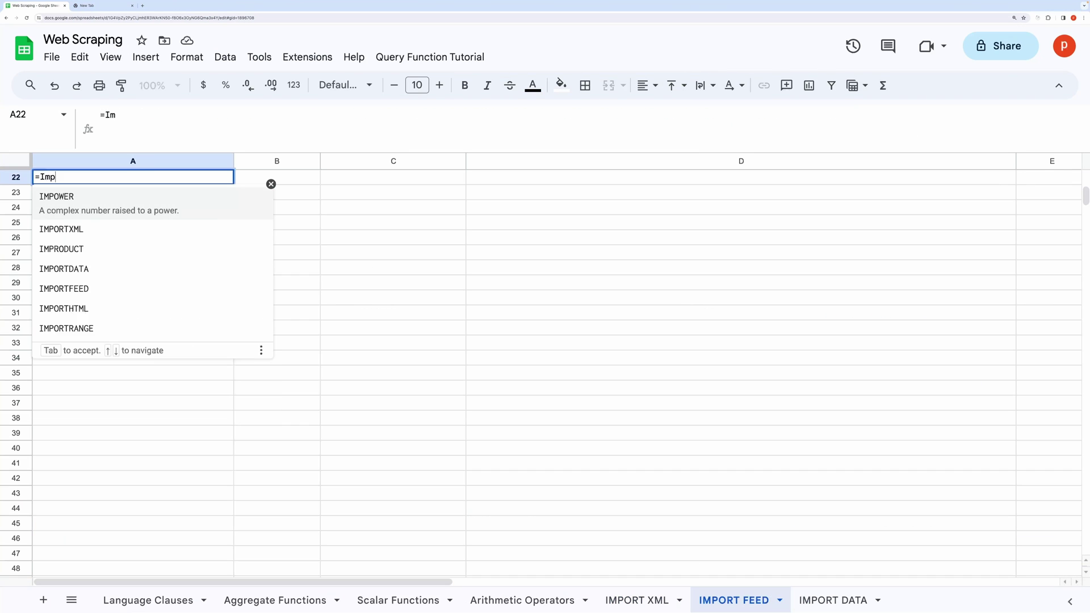
text(por)
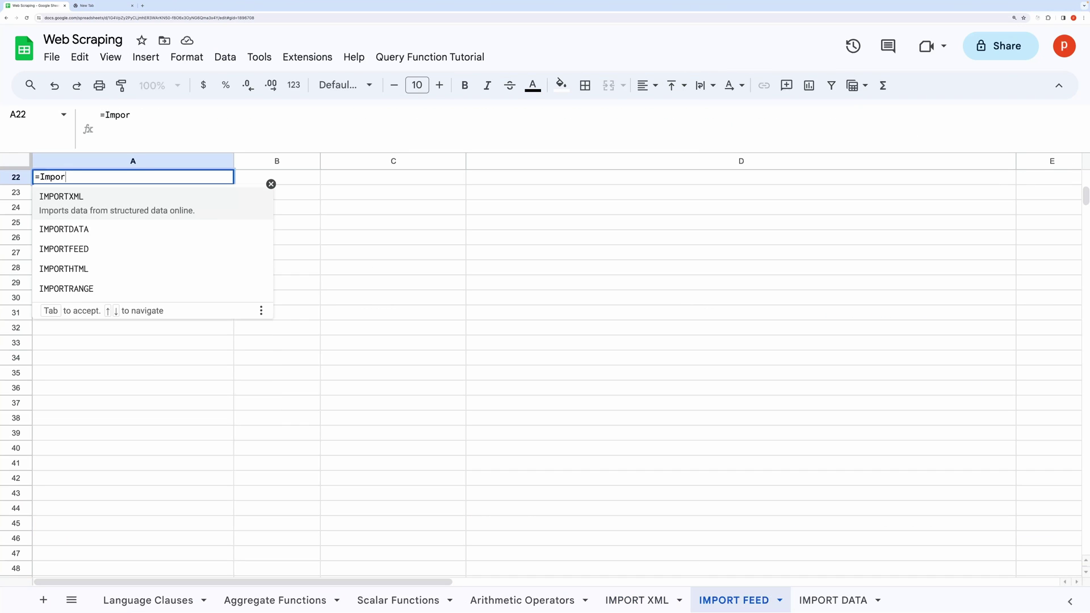
text(tF)
key(Tab)
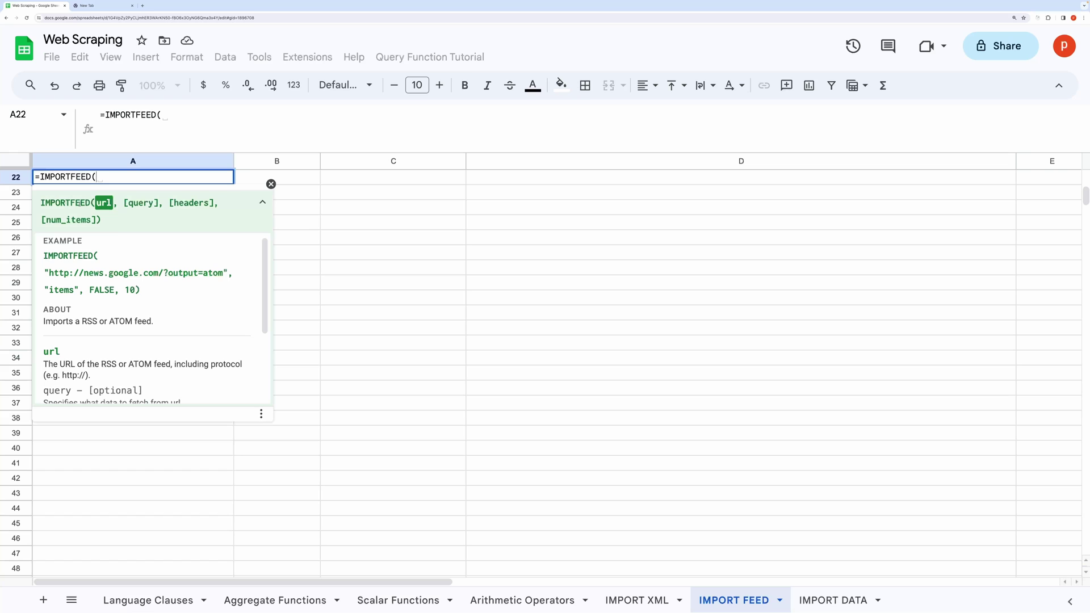
Read the IMPORTFEED help panel's url parameter description.
scroll(59, 368, down, 1)
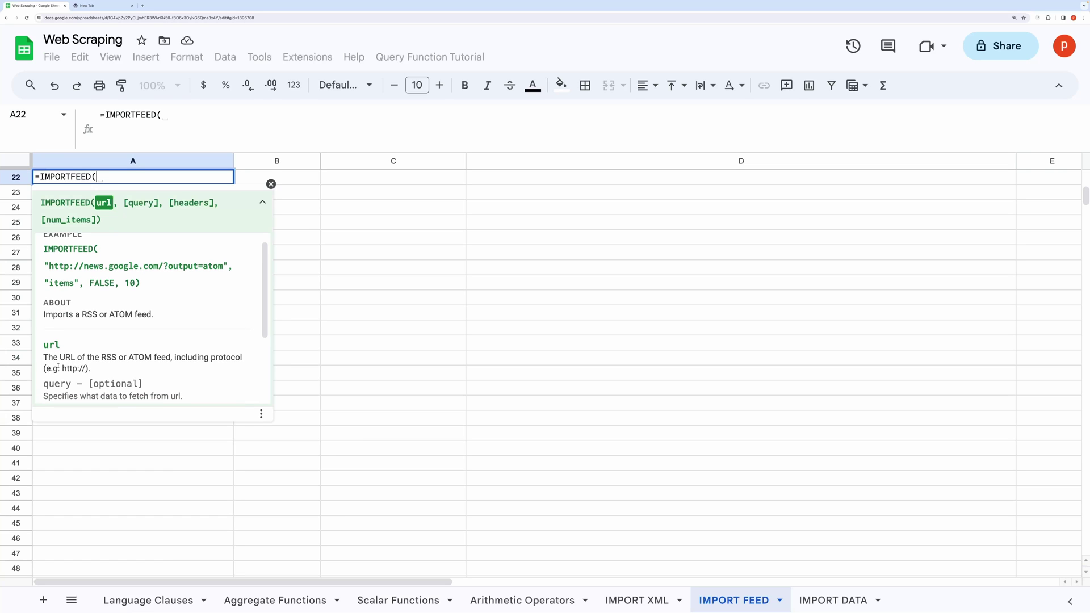
drag(45, 357, 160, 366)
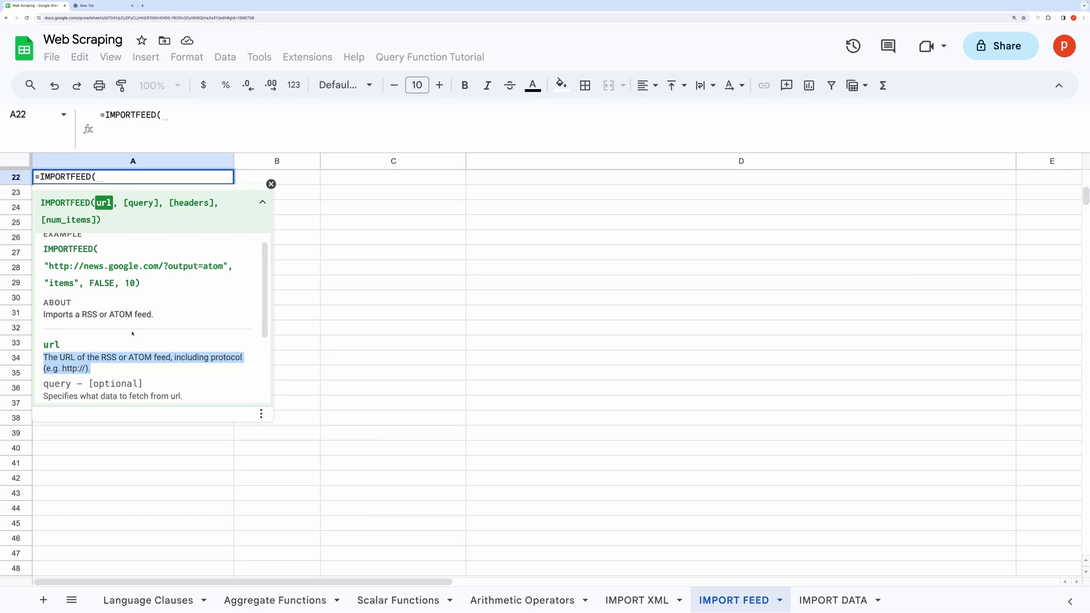
scroll(132, 333, up, 1)
click(176, 301)
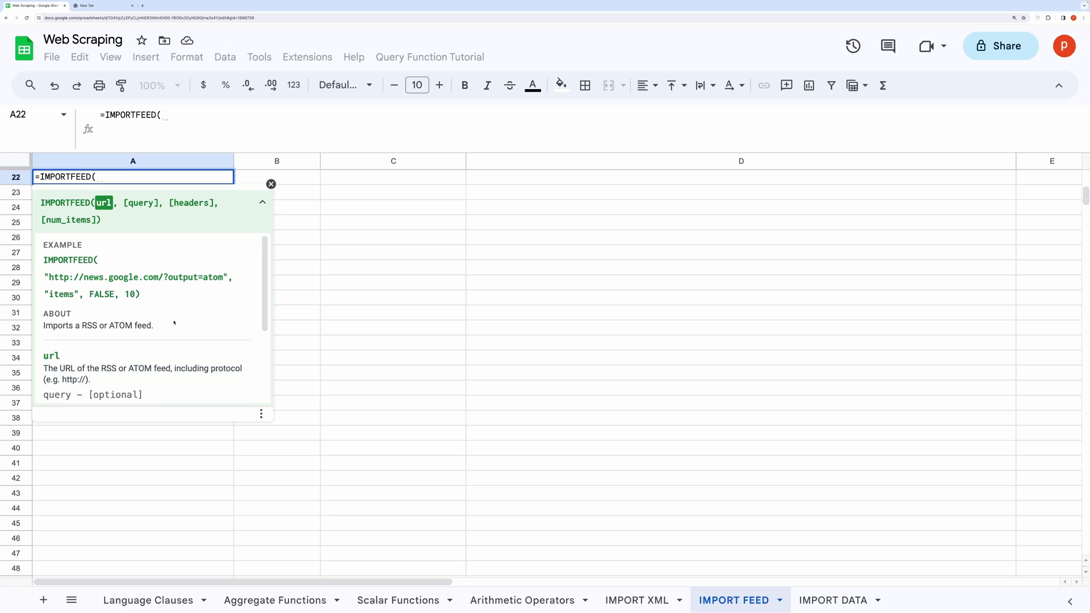
scroll(174, 323, down, 4)
scroll(176, 335, up, 2)
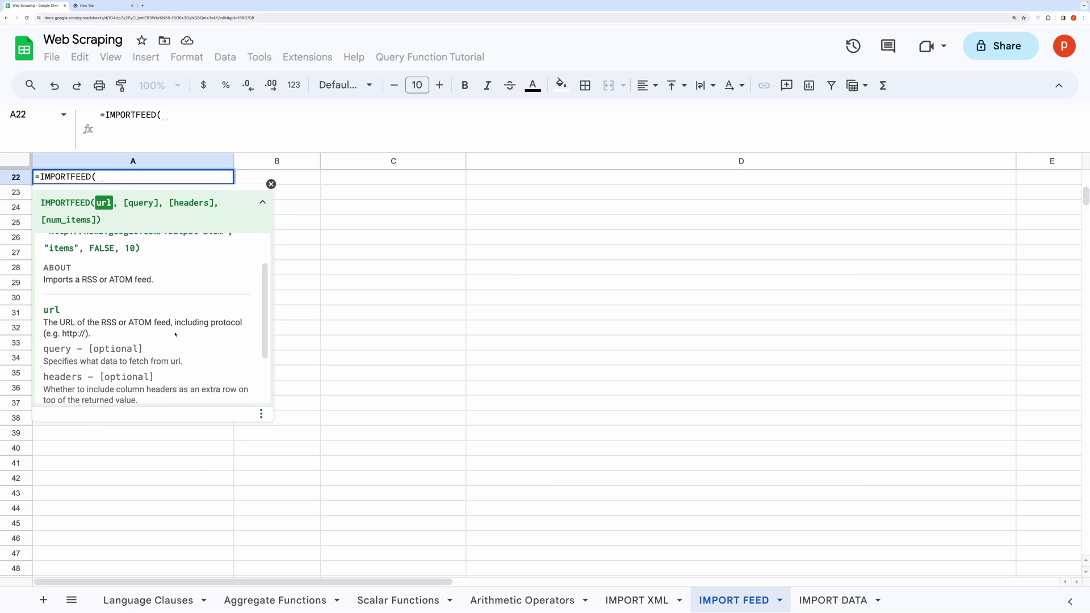
scroll(176, 334, up, 2)
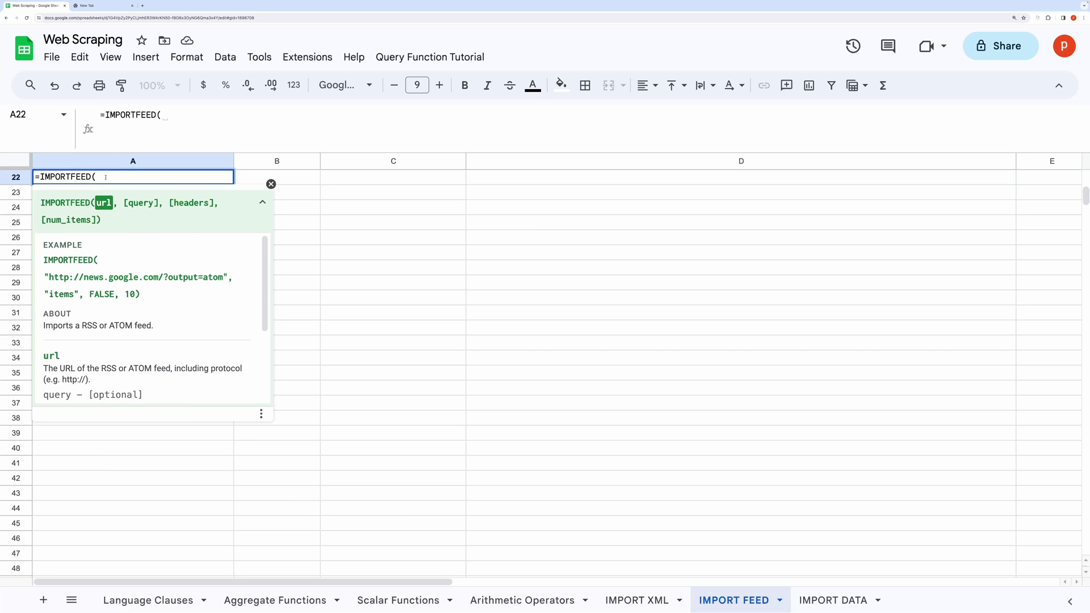
Search 'bbc news feed', open the BBC World RSS feed and copy its address.
click(115, 7)
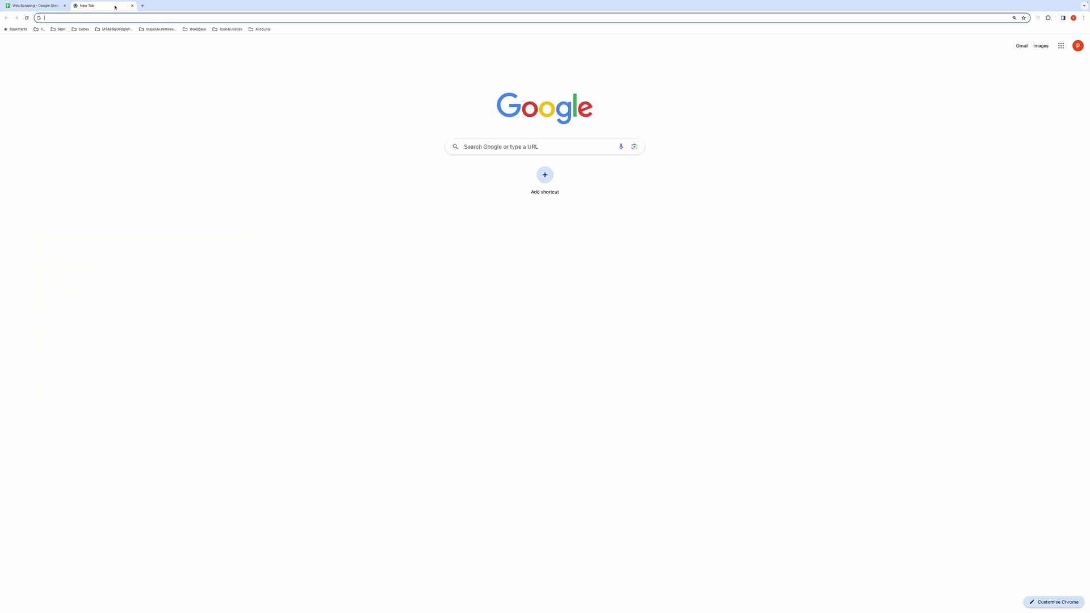
click(445, 142)
text(bbc news fee)
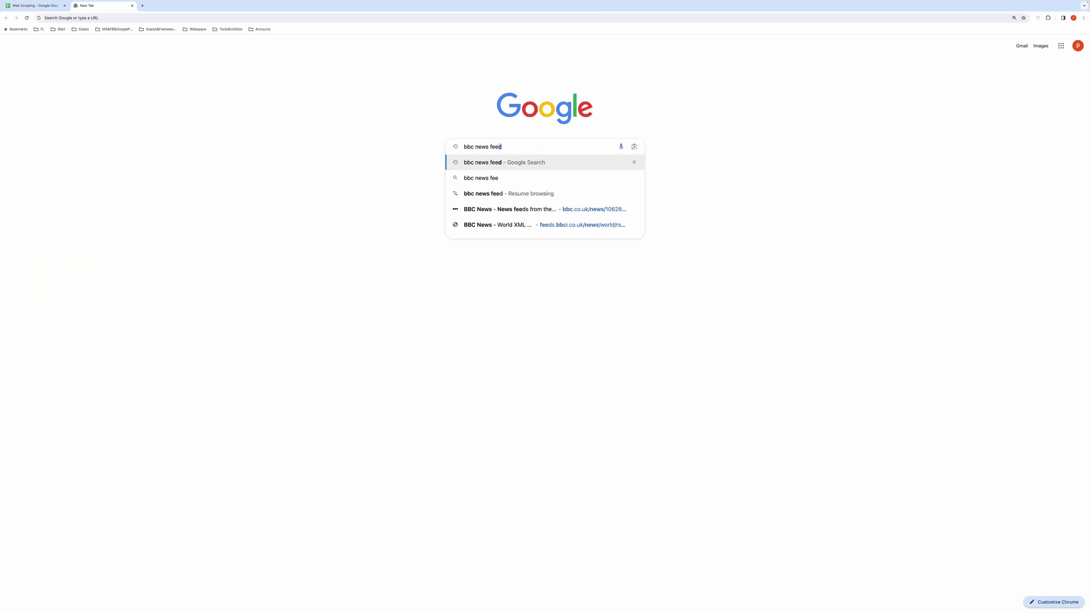
key(Return)
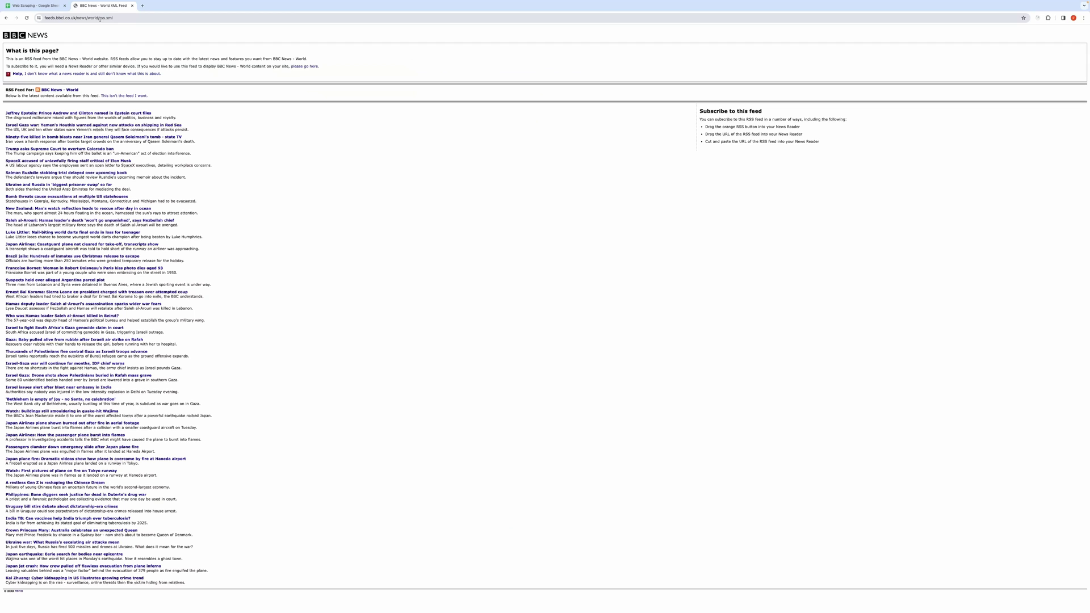
click(117, 17)
key(ctrl+c)
key(ctrl+plus)
key(ctrl+plus)
key(ctrl+plus)
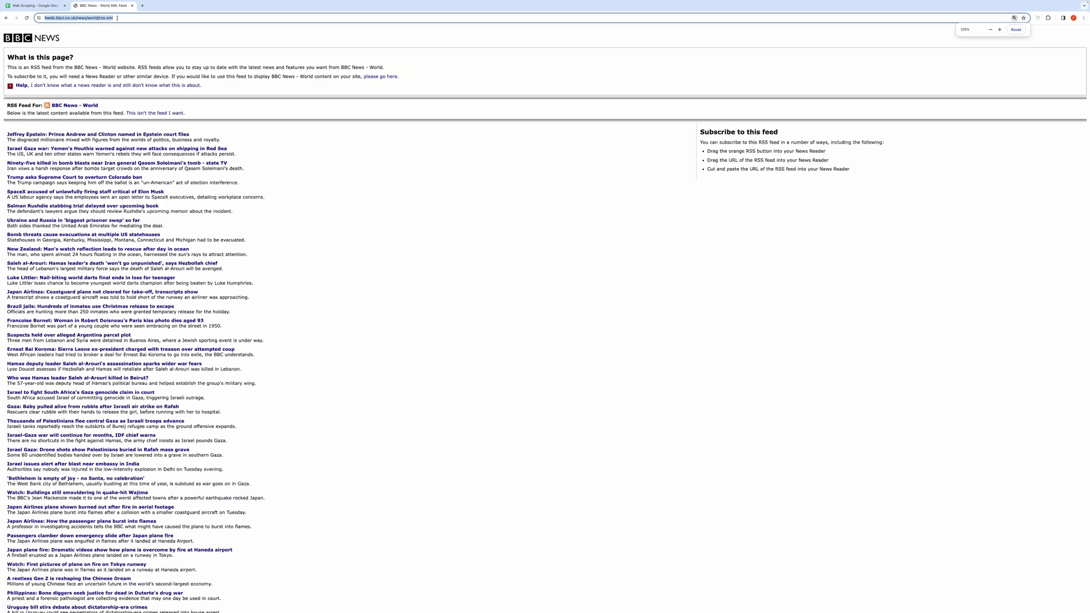
Complete the IMPORTFEED formula in A22 with the pasted BBC World feed URL.
click(44, 7)
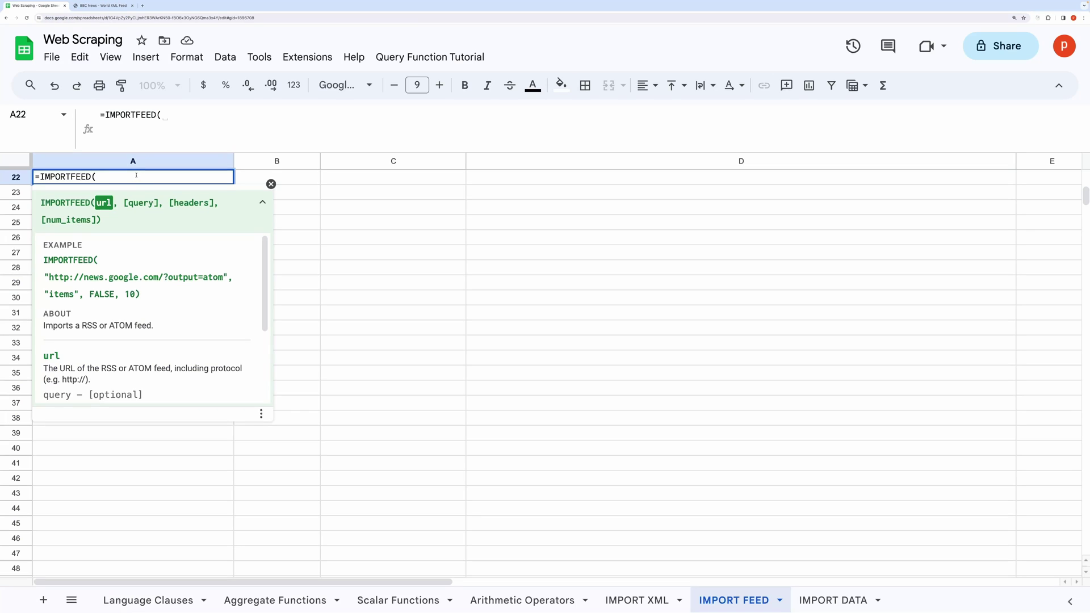
text(")
key(ctrl+v)
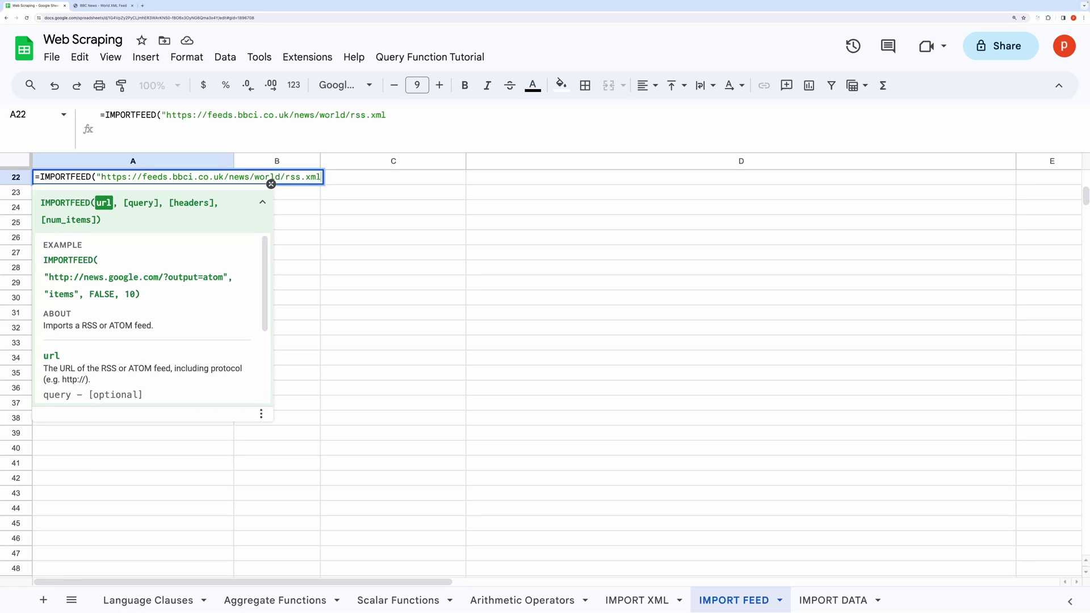
text("))
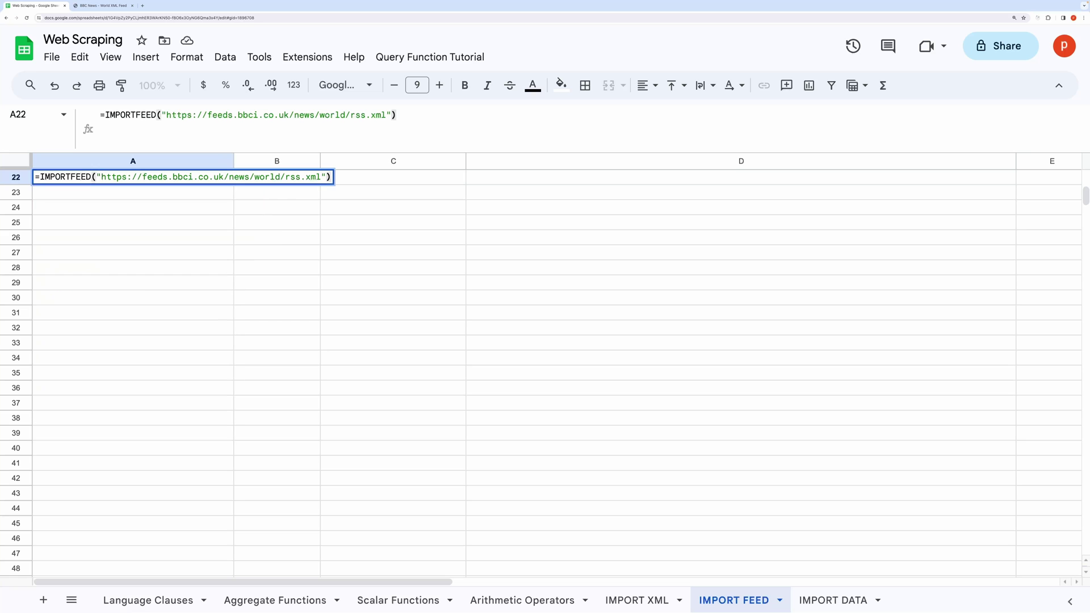
key(Return)
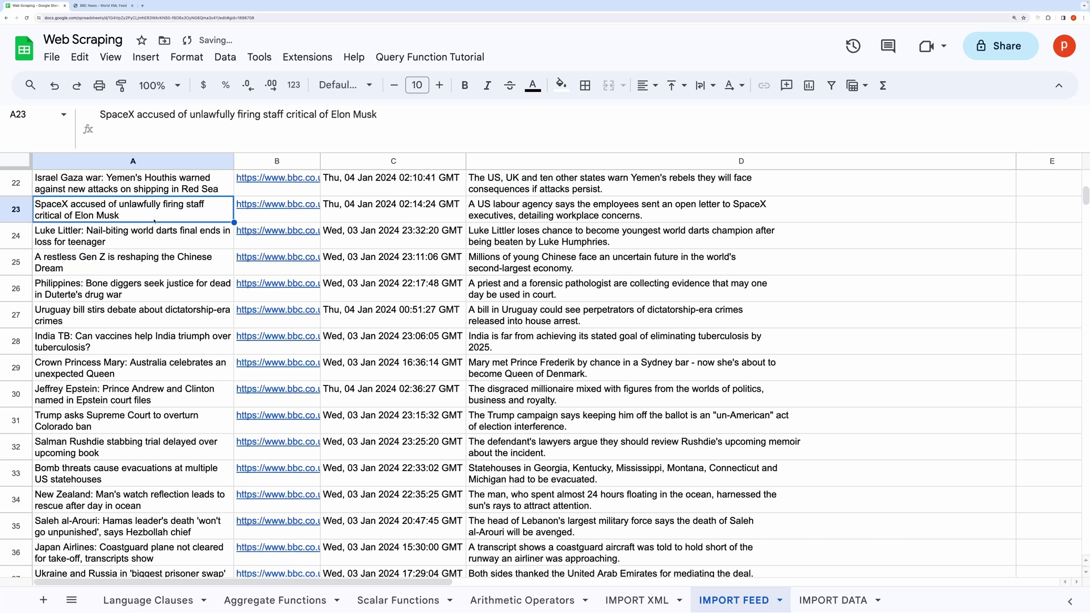
Browse the imported BBC headlines and check the formula in cell A22.
key(Down)
scroll(165, 310, down, 4)
scroll(173, 339, up, 4)
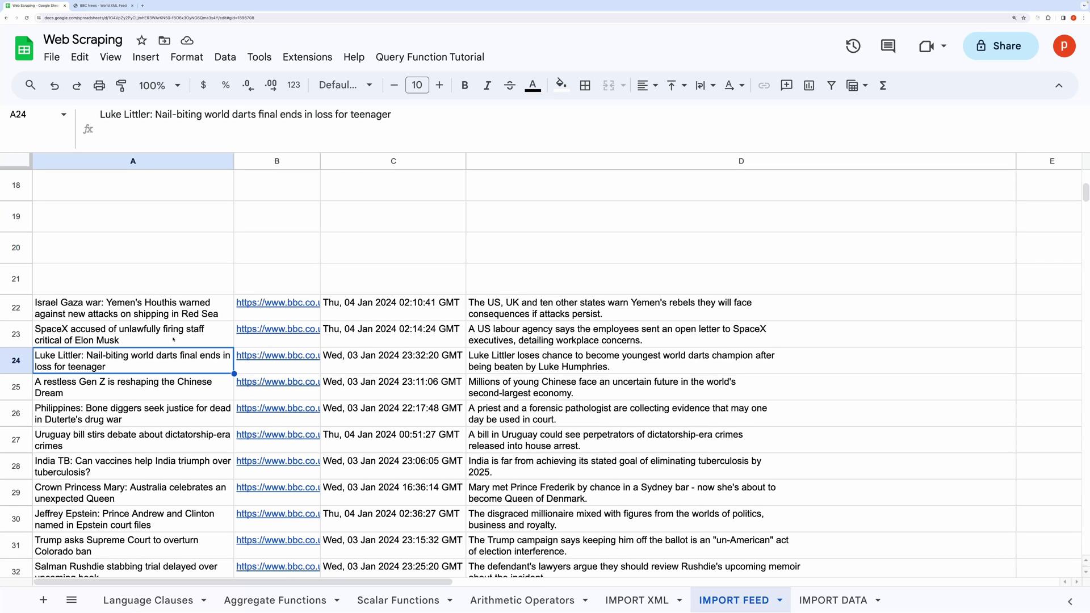
scroll(173, 339, up, 1)
scroll(225, 289, down, 3)
scroll(205, 255, up, 1)
click(187, 220)
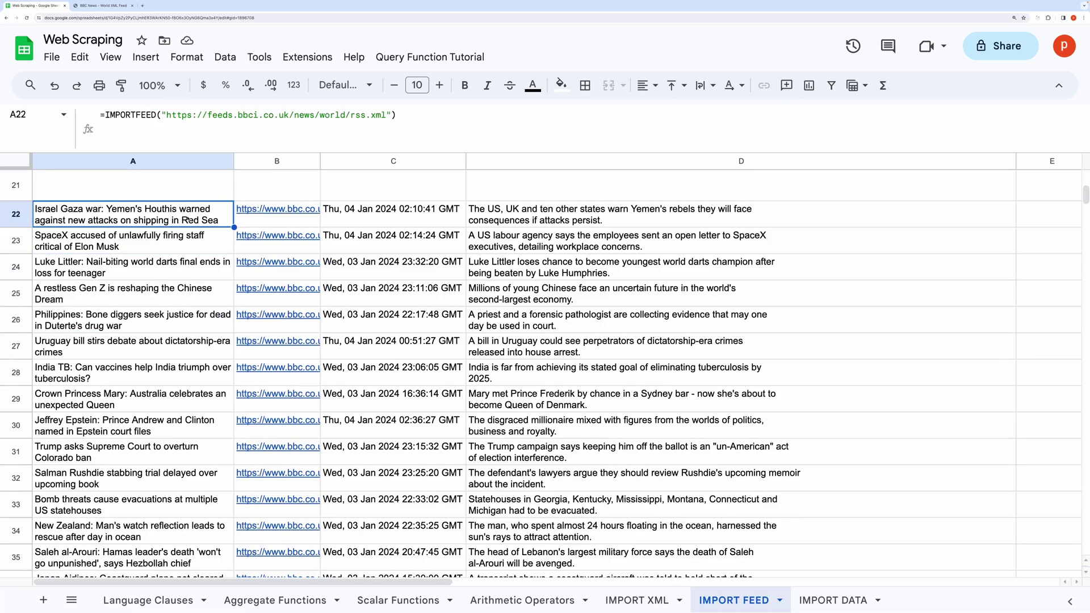
scroll(295, 228, down, 5)
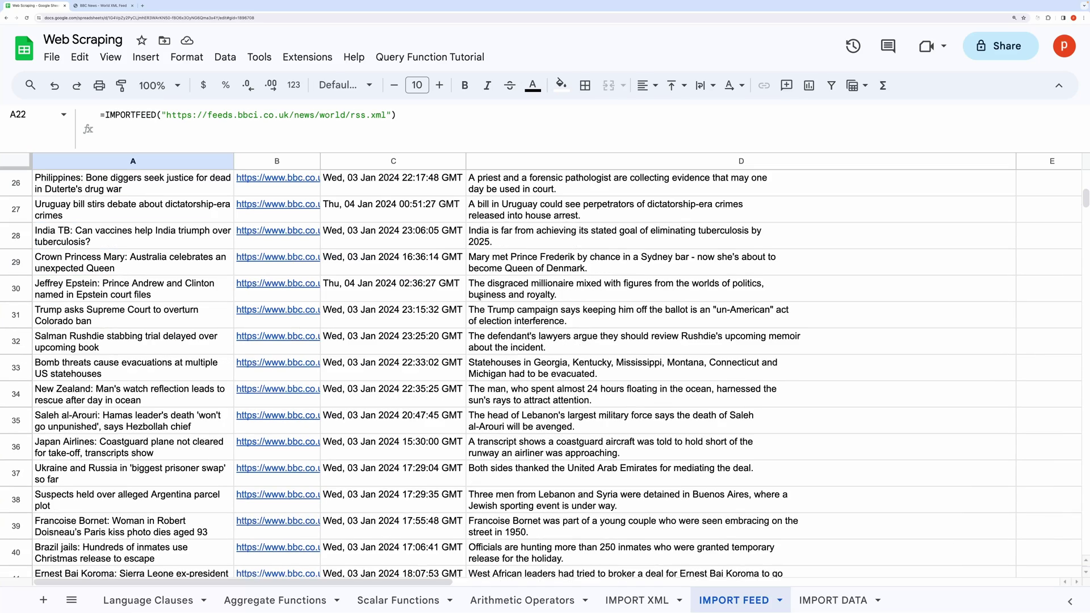
scroll(331, 296, up, 8)
scroll(332, 296, down, 3)
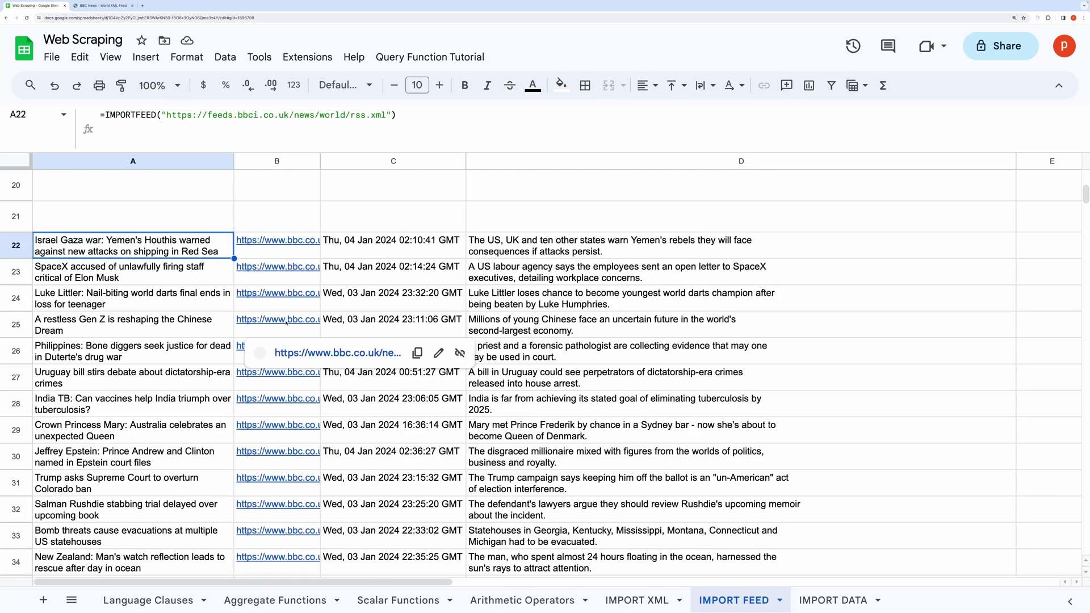
Open the Gen Z and Houthis articles from the feed links, returning to the workbook.
click(341, 353)
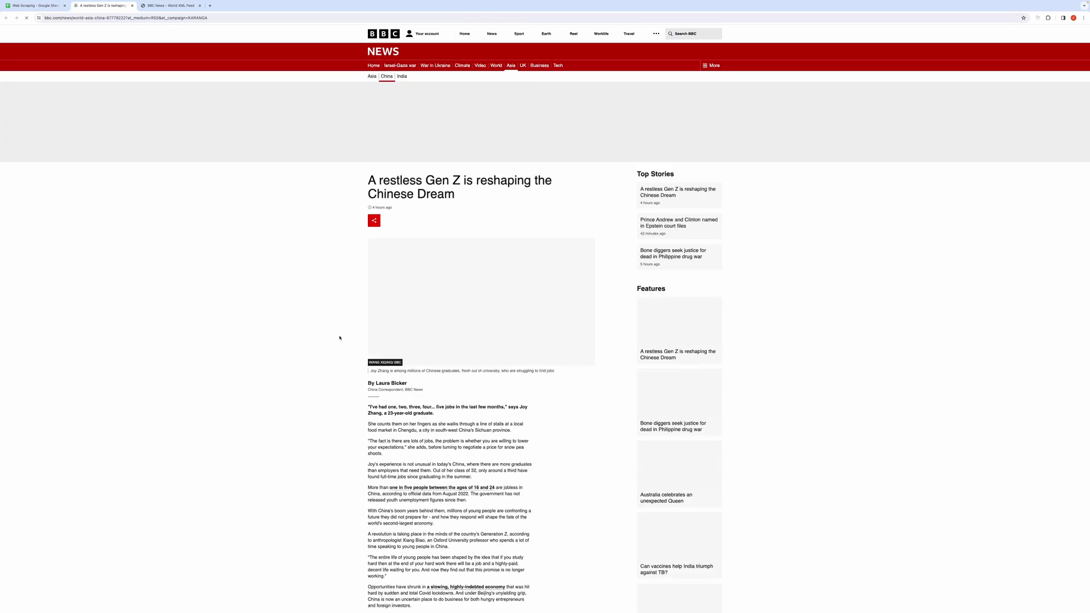
click(44, 10)
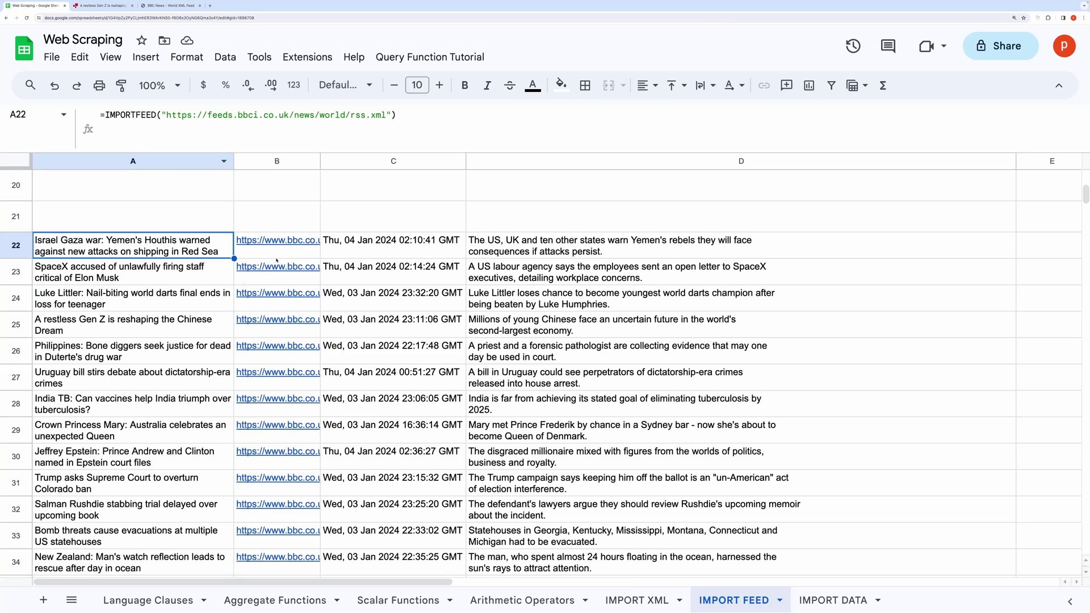
click(284, 279)
click(19, 8)
On the IMPORT DATA sheet, start =IMPORTDATA( in A1 from the =Import suggestions.
click(833, 601)
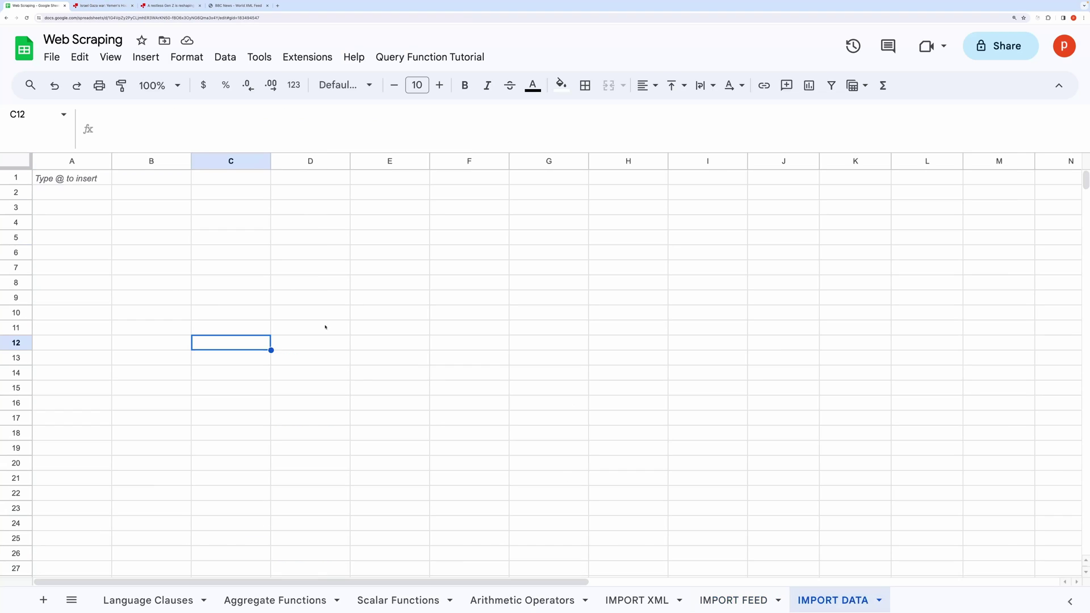
click(84, 183)
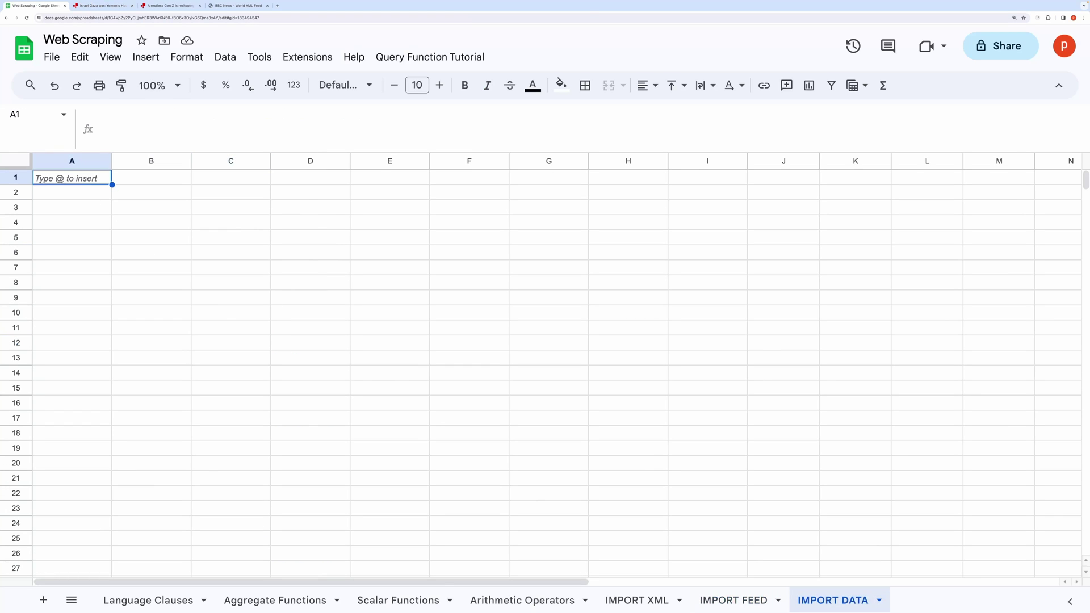
text(=Imp)
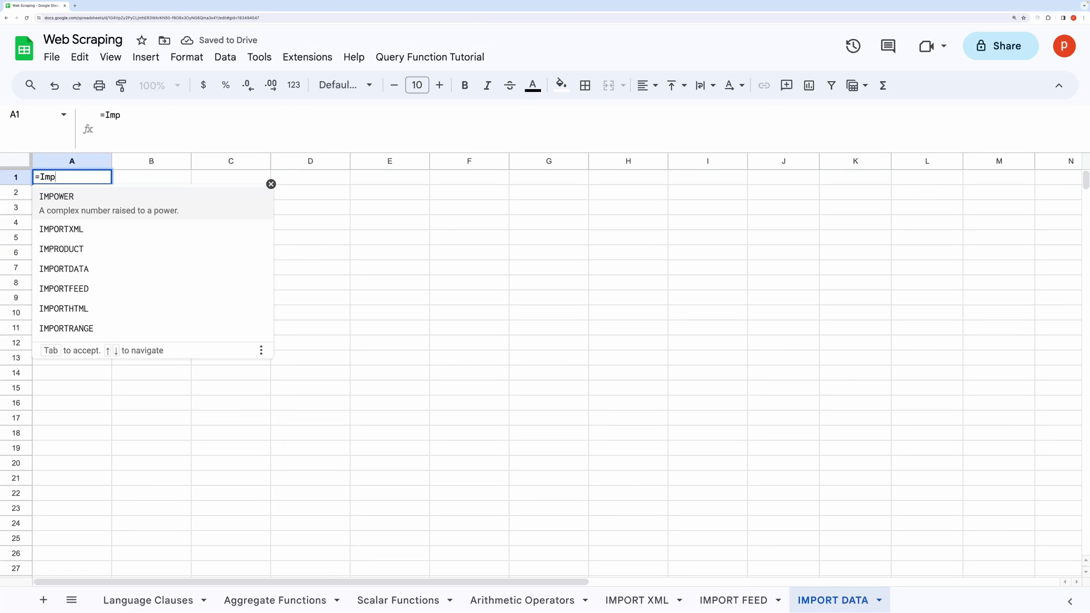
text(ort)
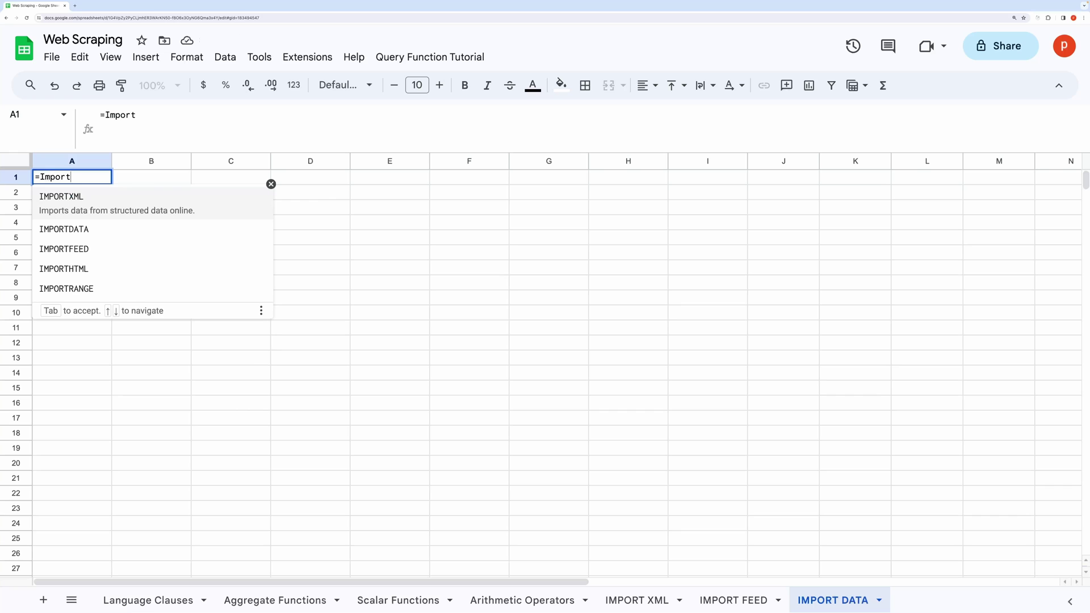
click(76, 234)
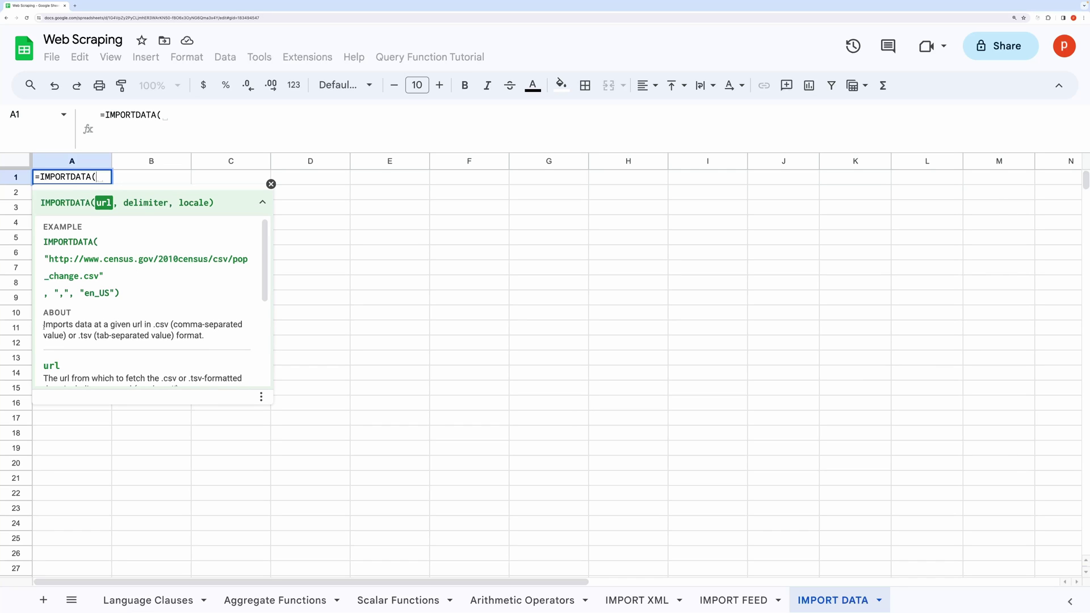
drag(43, 325, 220, 341)
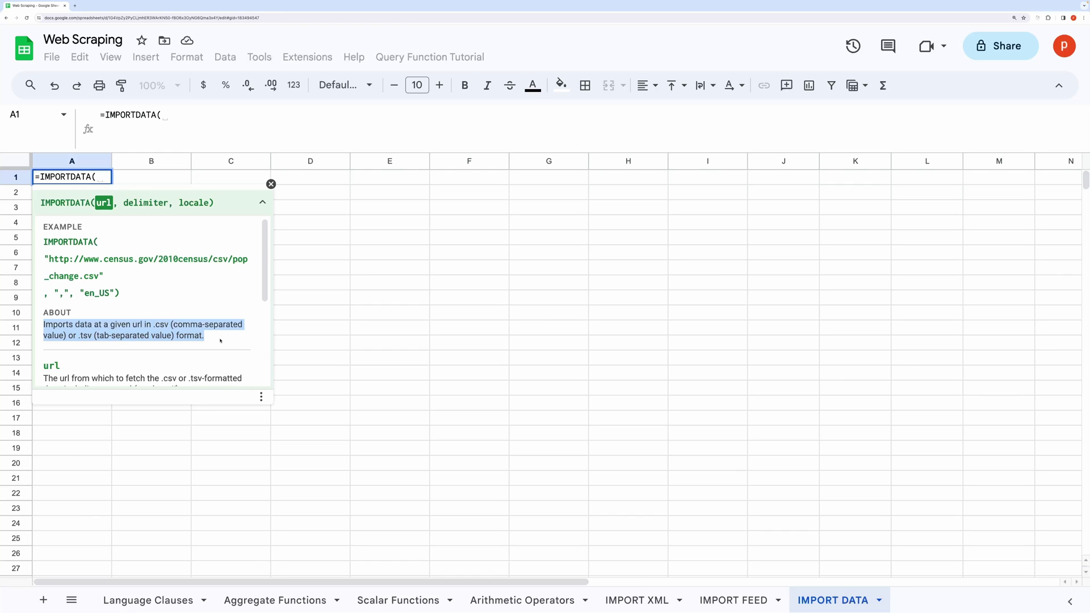
scroll(186, 328, down, 3)
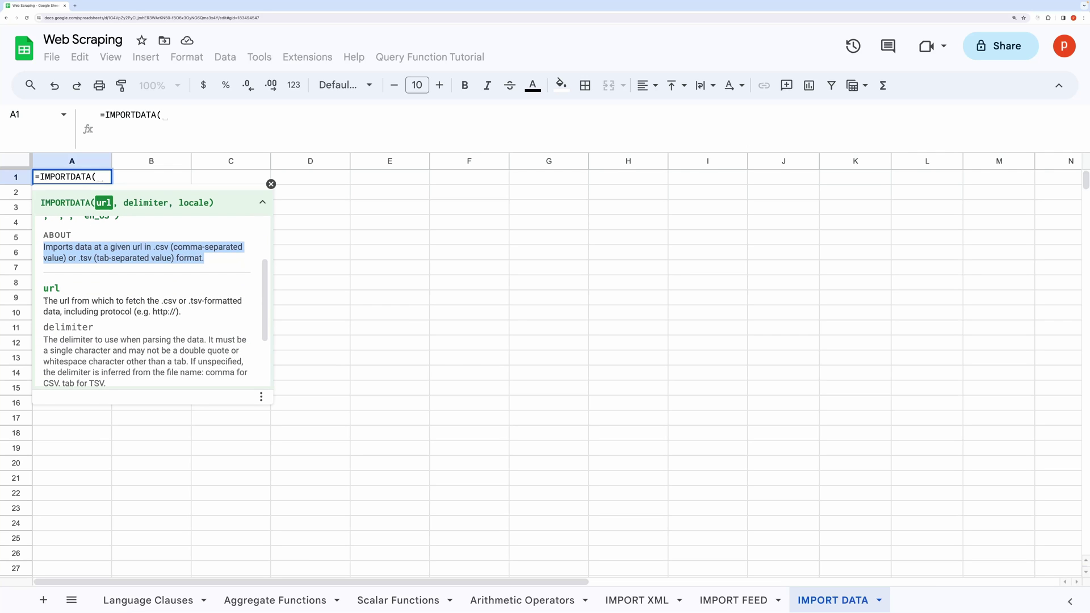
Search 'Popular Movies' and open the raw movies.csv file from its GitHub Gist.
key(ctrl+t)
text(Popular Movies)
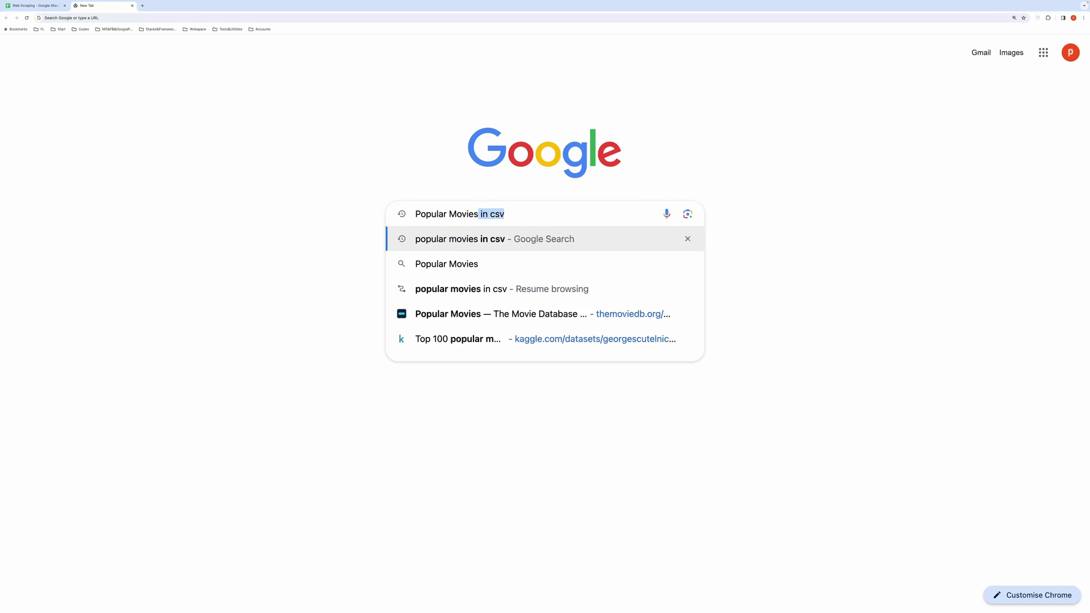
key(Return)
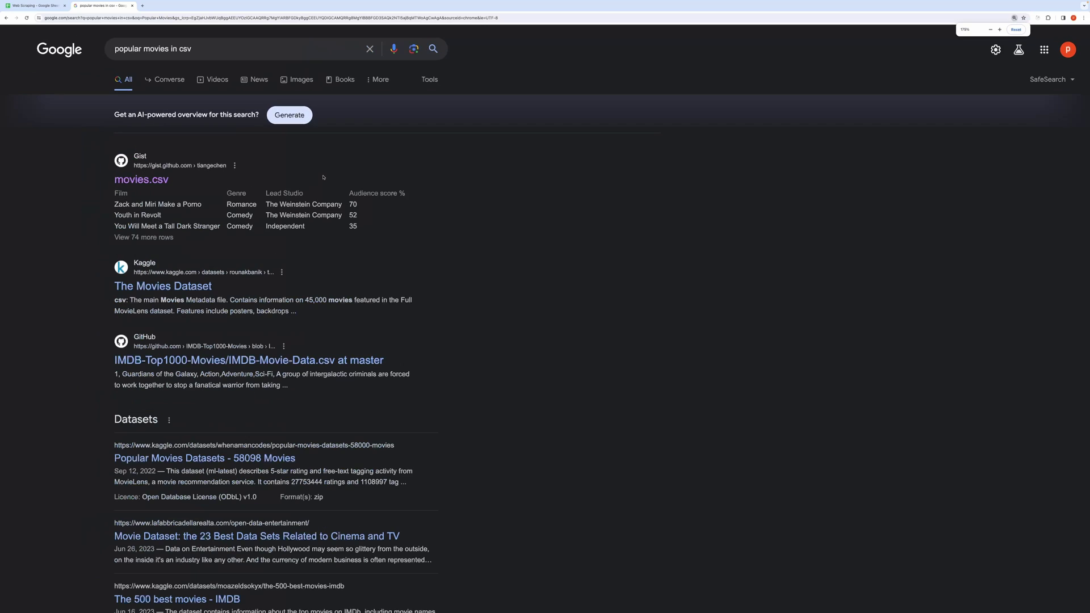
click(142, 179)
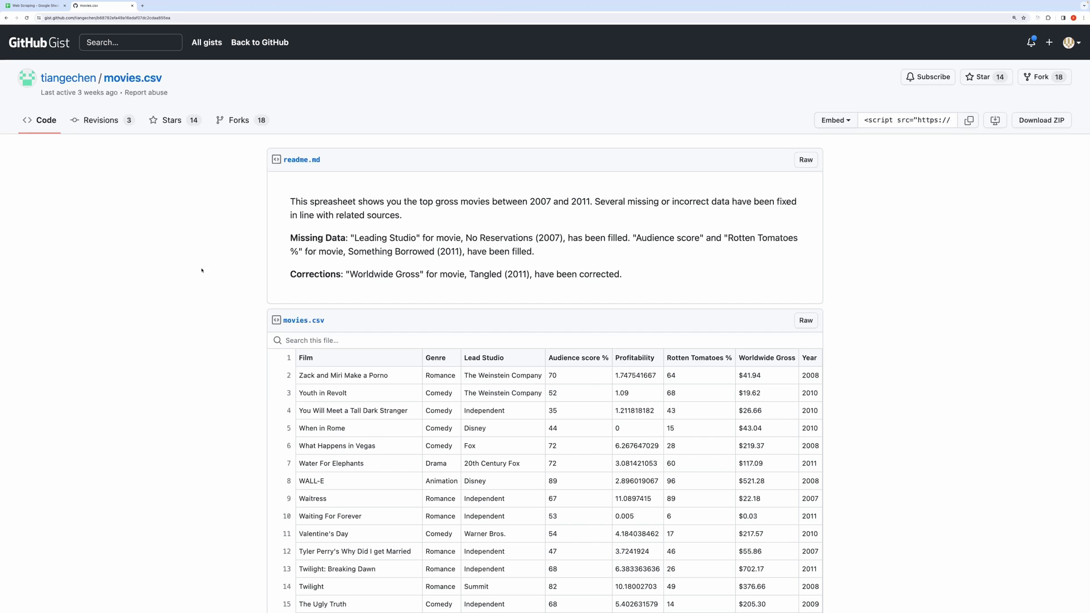
click(803, 321)
Enlarge the raw CSV text, highlight its rows, and select the file's full URL.
key(super+equal)
key(super+equal)
key(super+equal)
key(super+equal)
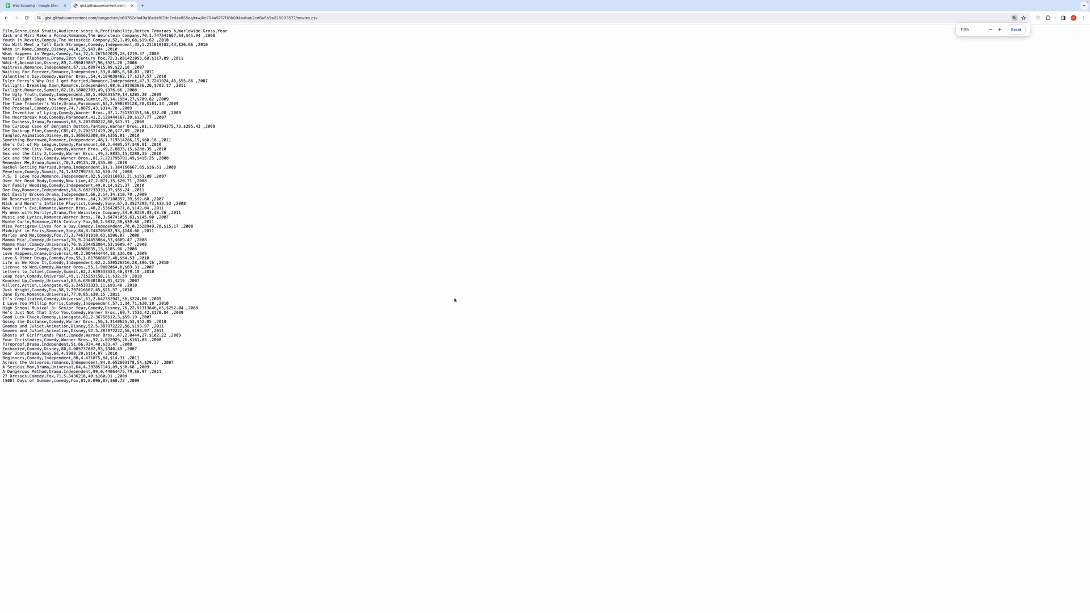
key(super+equal)
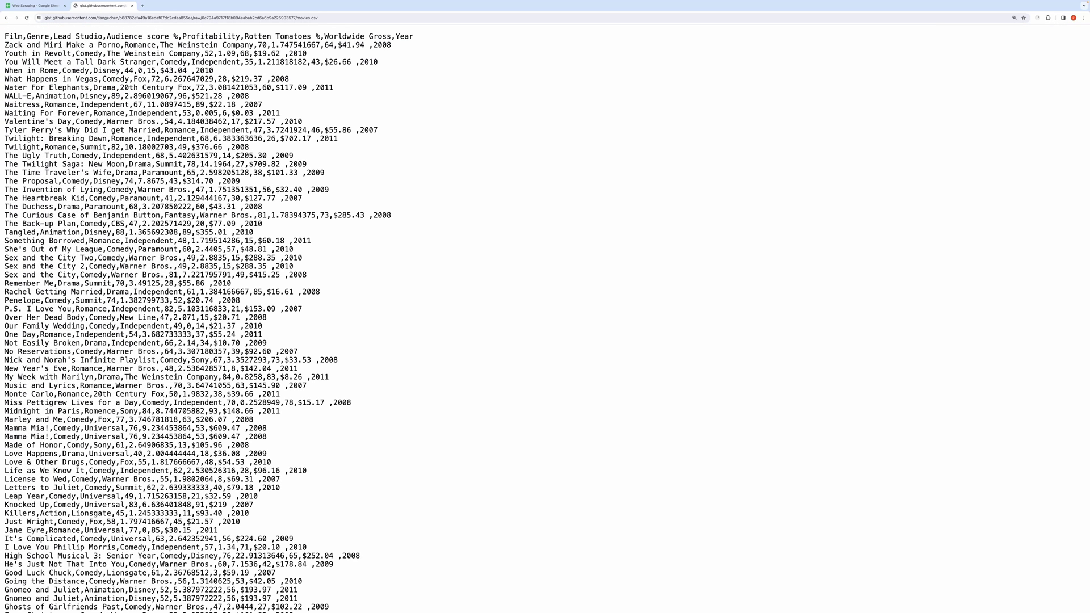
drag(430, 307, 1, 36)
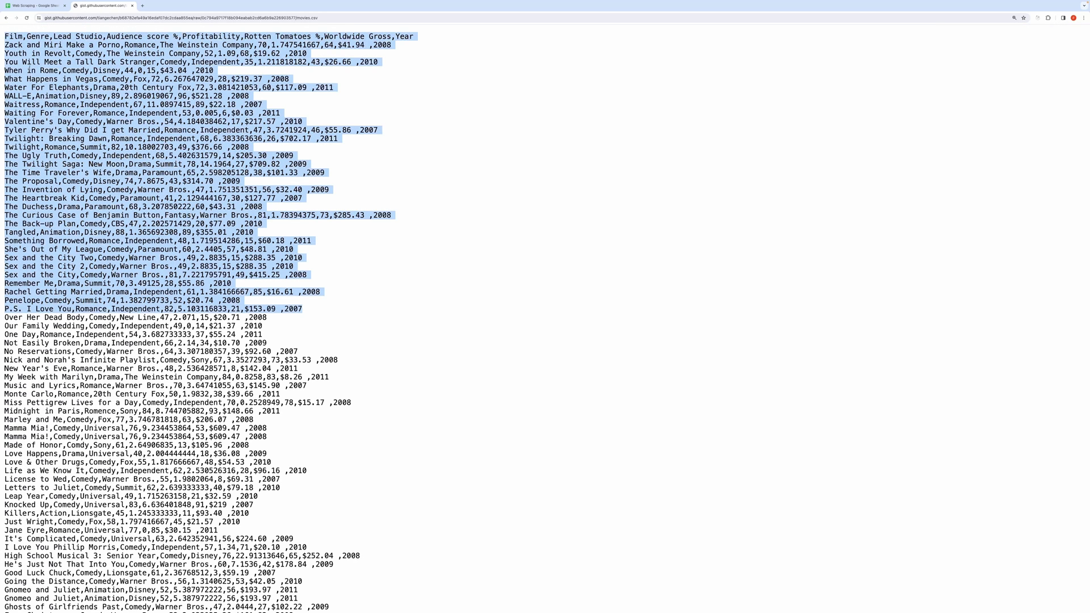
click(308, 19)
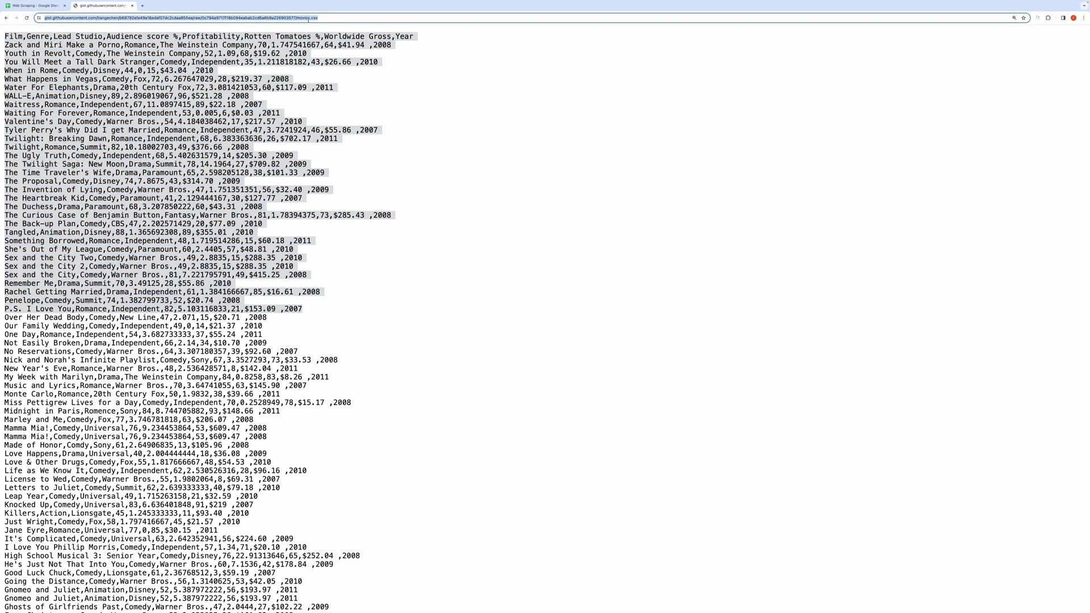
key(super+a)
Complete =IMPORTDATA with the raw movies.csv URL and "," delimiter in A1.
click(50, 6)
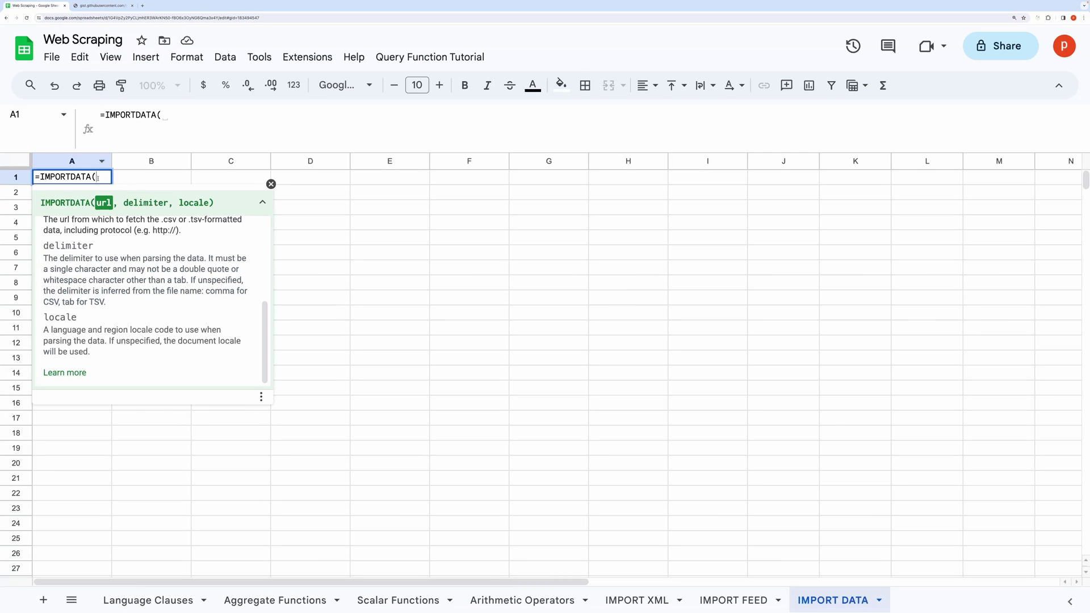
text(")
text(https://gist.githubusercontent.com/tiangechen/b68782efa49a16edaf07dc2cdaa855ea/raw/0c794a9717f18b094eabab2cd6a6b9a226903577/movies.csv)
text(",)
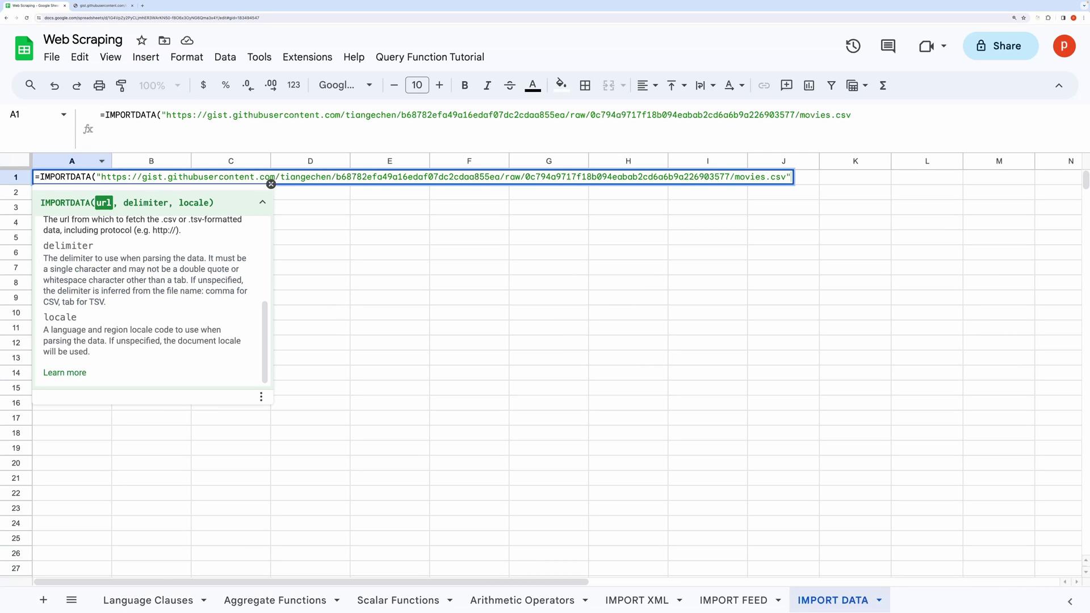
text(")
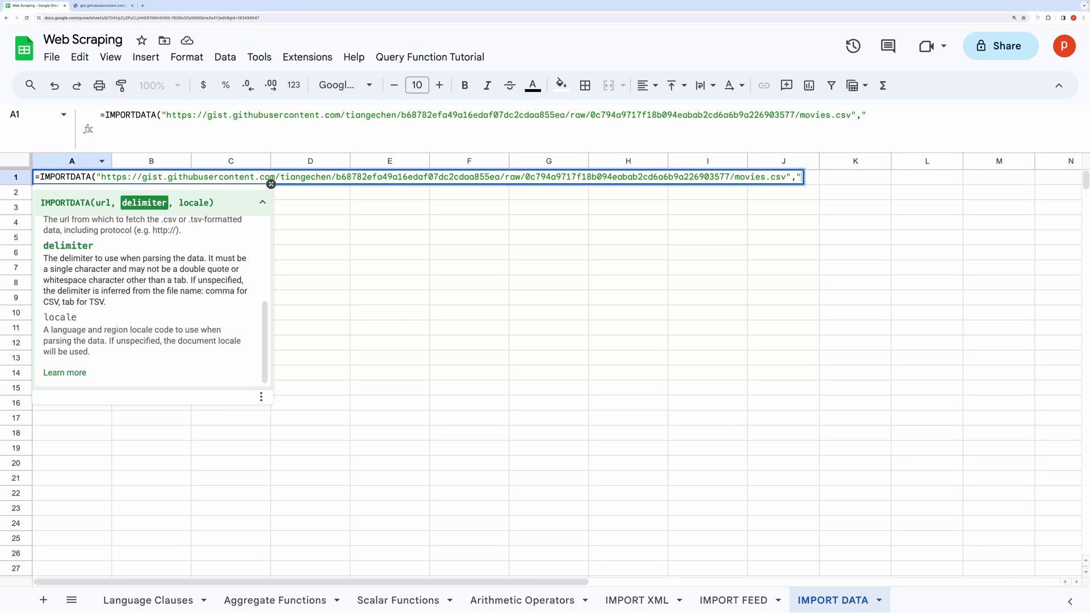
text(,"))
key(Return)
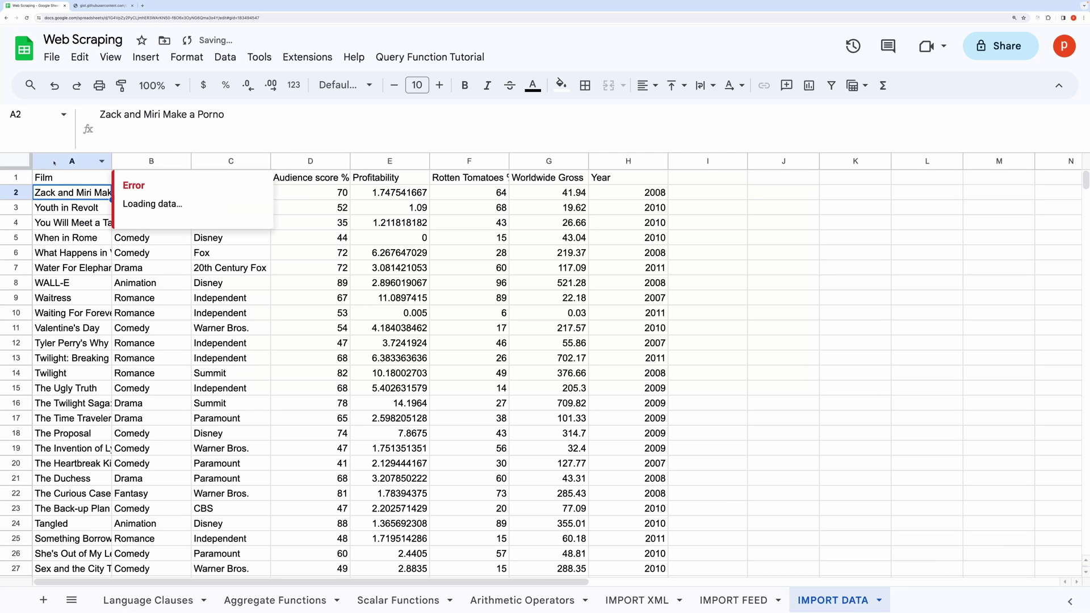
Make header row A1:H1 bold with a light blue fill.
mouse_move(54, 163)
mouse_down()
mouse_move(549, 161)
mouse_move(638, 179)
mouse_move(57, 179)
mouse_up()
click(464, 85)
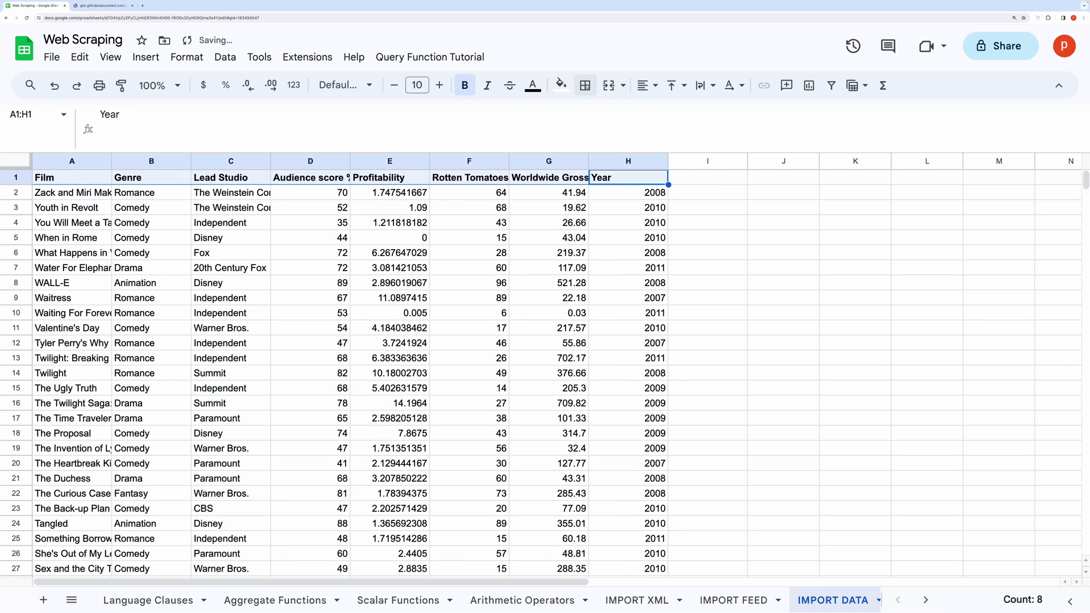
click(561, 85)
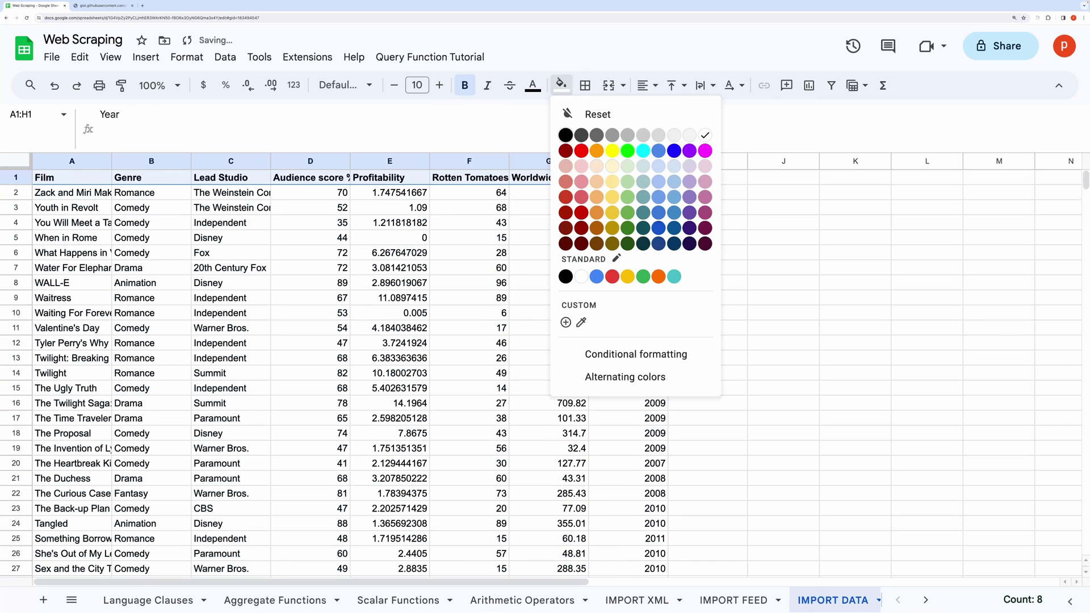
click(663, 169)
click(681, 214)
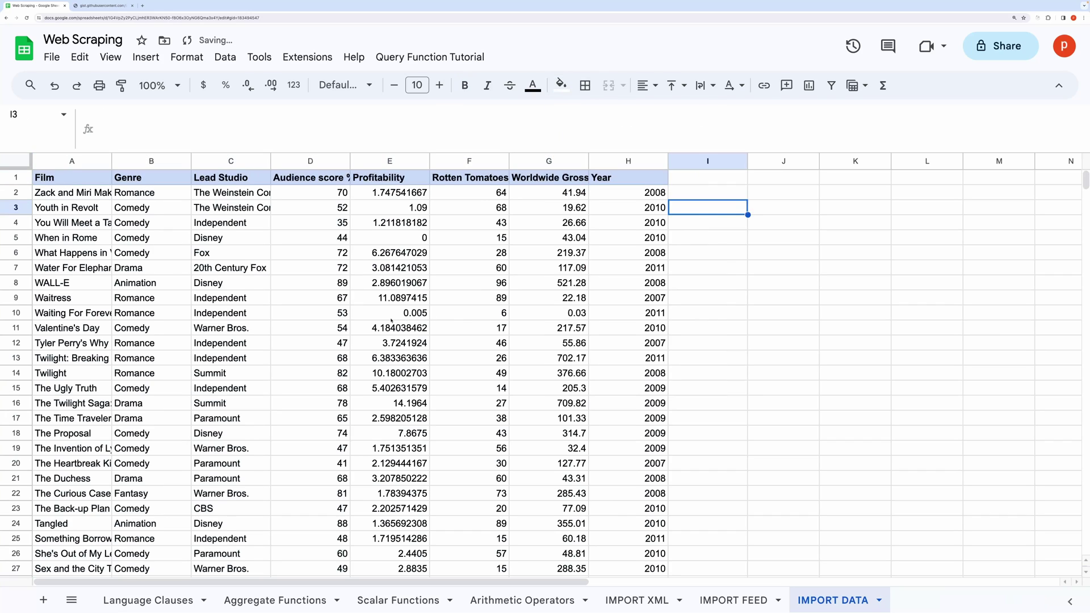
scroll(391, 321, down, 12)
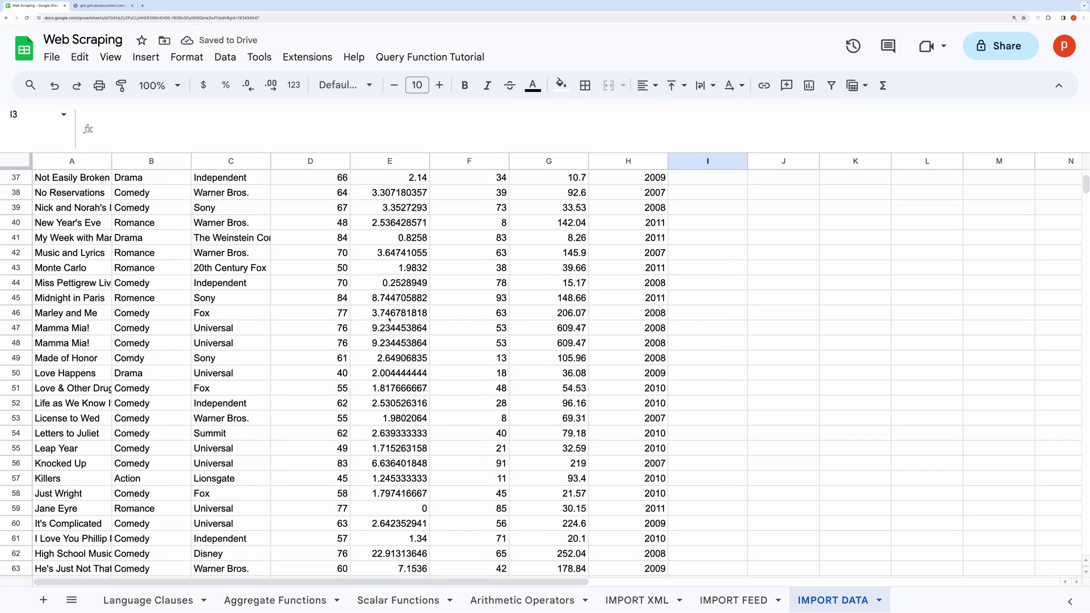
scroll(390, 320, down, 4)
scroll(389, 319, up, 16)
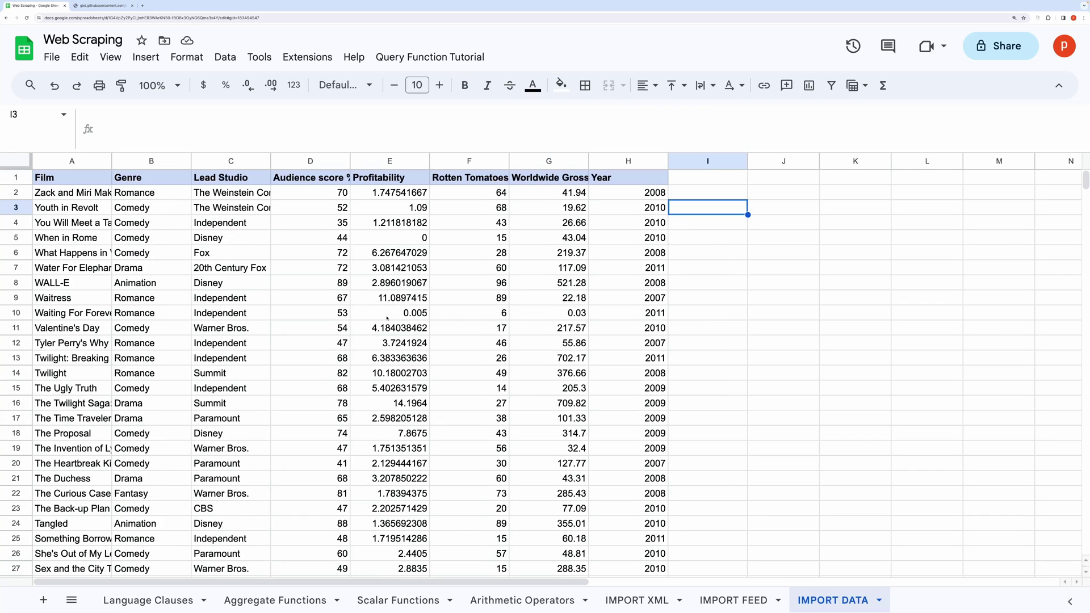